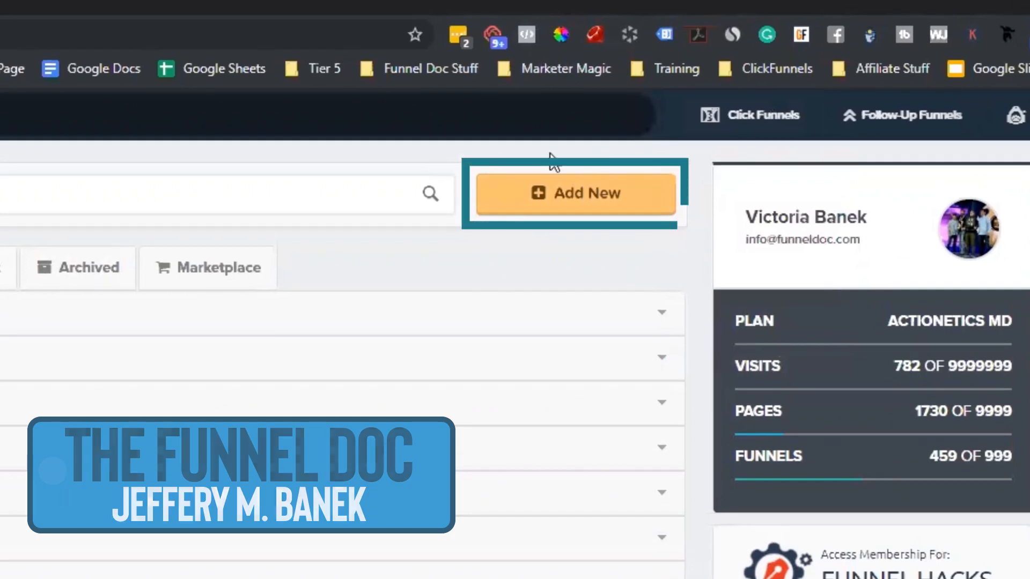
- Go back to the funnels list and start a new funnel in the Cookbook
mouse_move(790, 127)
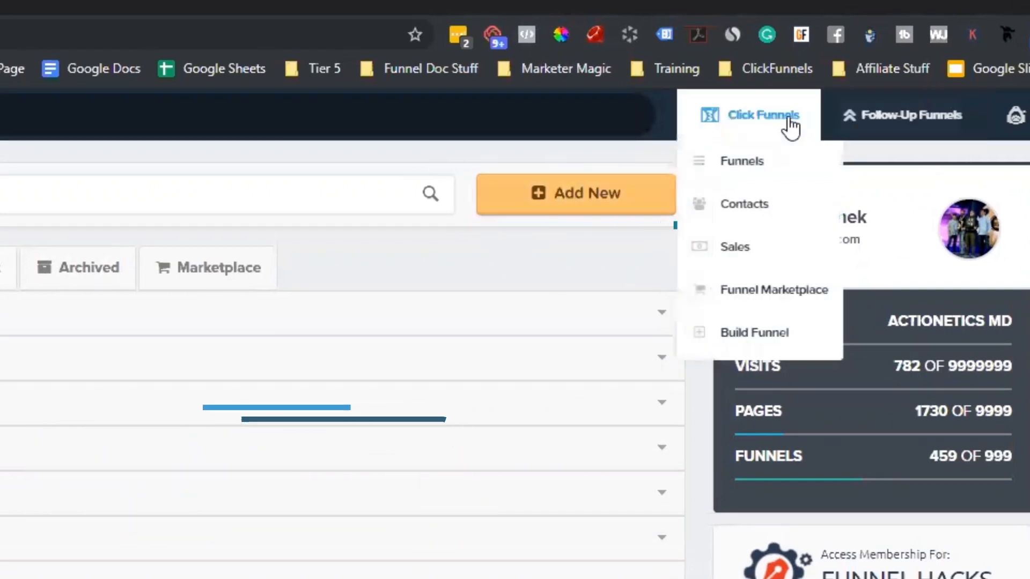
left_click(758, 166)
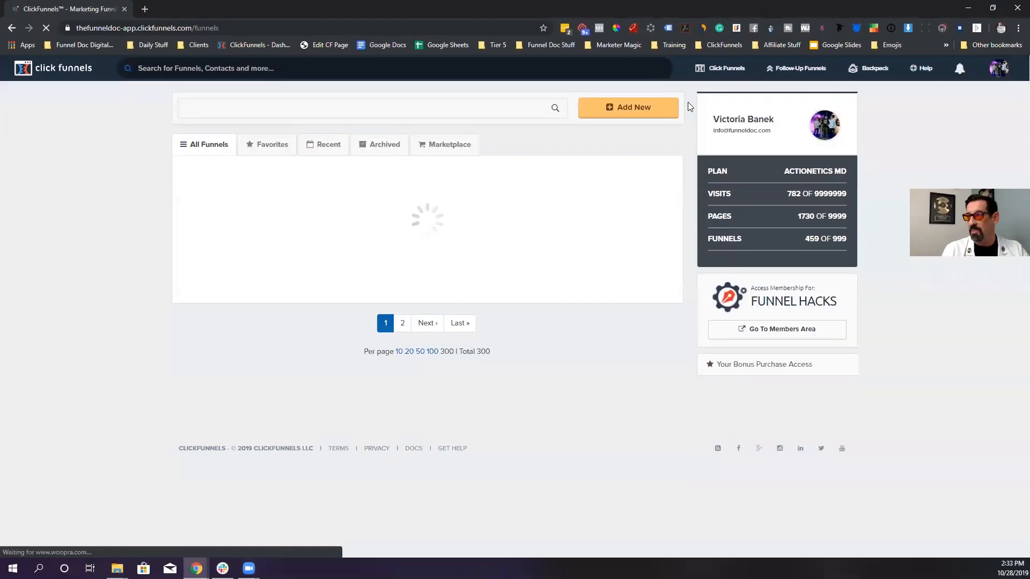
left_click(630, 108)
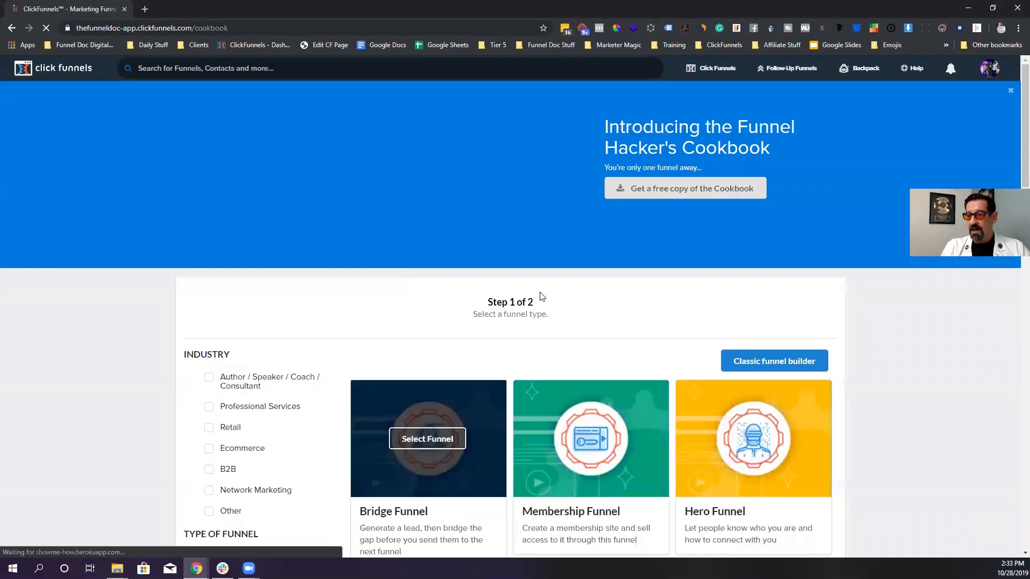
- Filter cookbook funnels by Professional Services, Sell Your Product and $297+ front-end offers
scroll(632, 321, "down", 3)
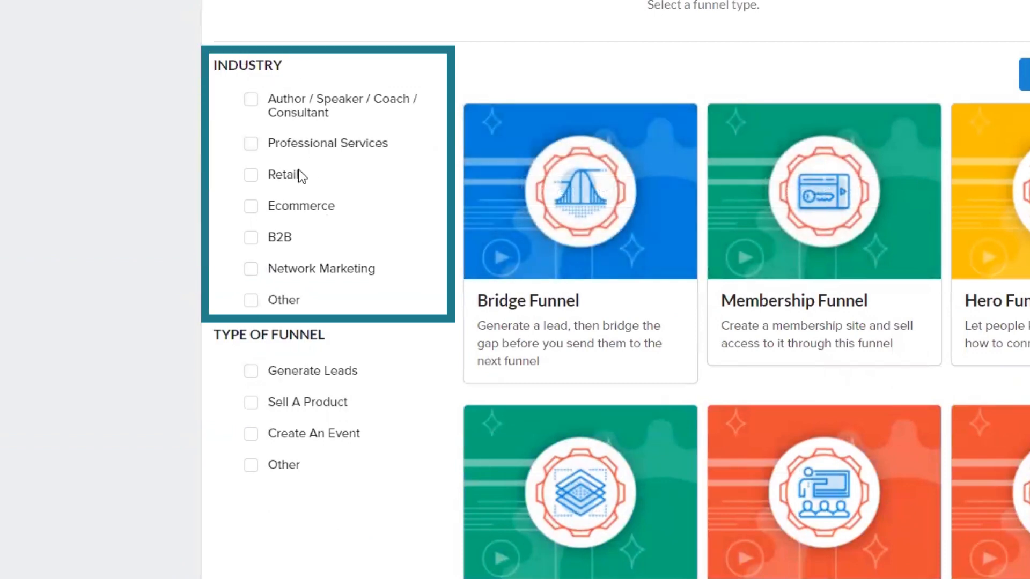
left_click(250, 144)
scroll(311, 304, "down", 2)
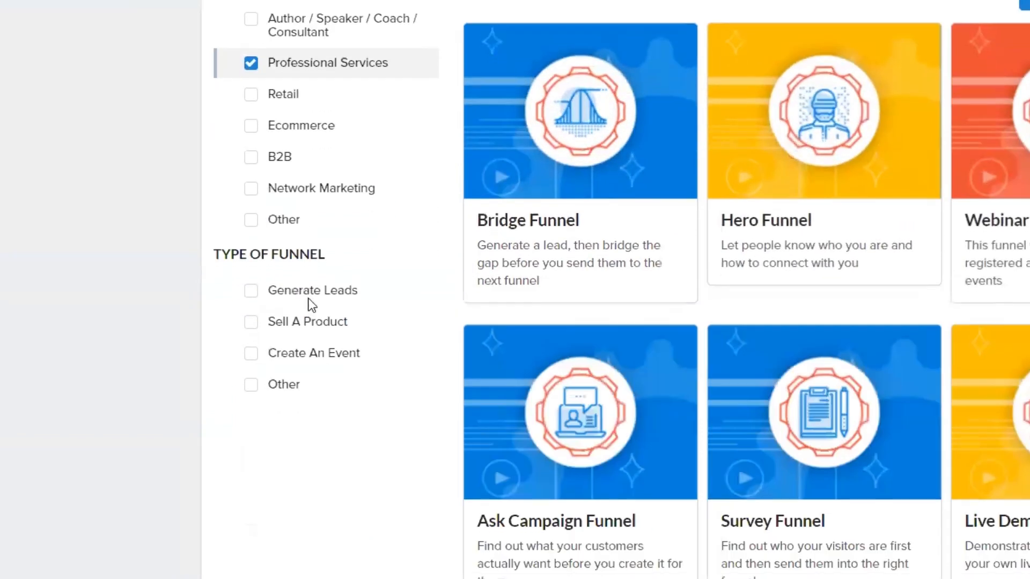
left_click(253, 324)
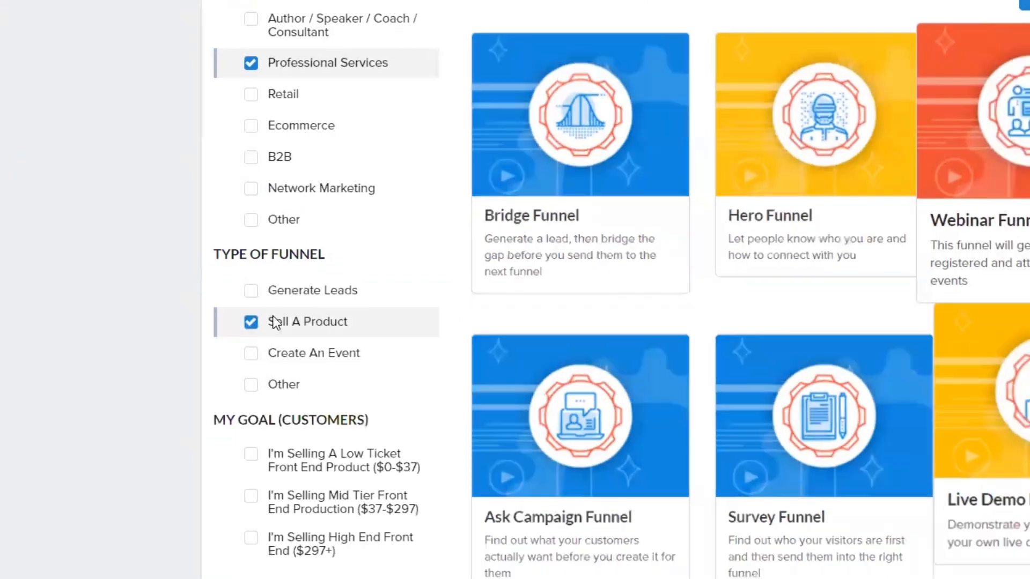
scroll(301, 343, "down", 1)
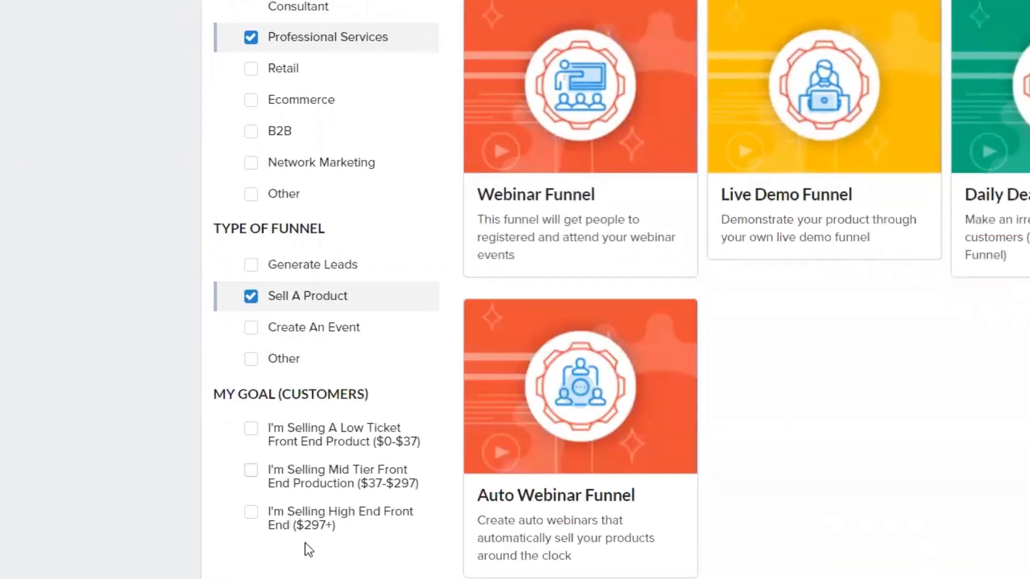
left_click(250, 513)
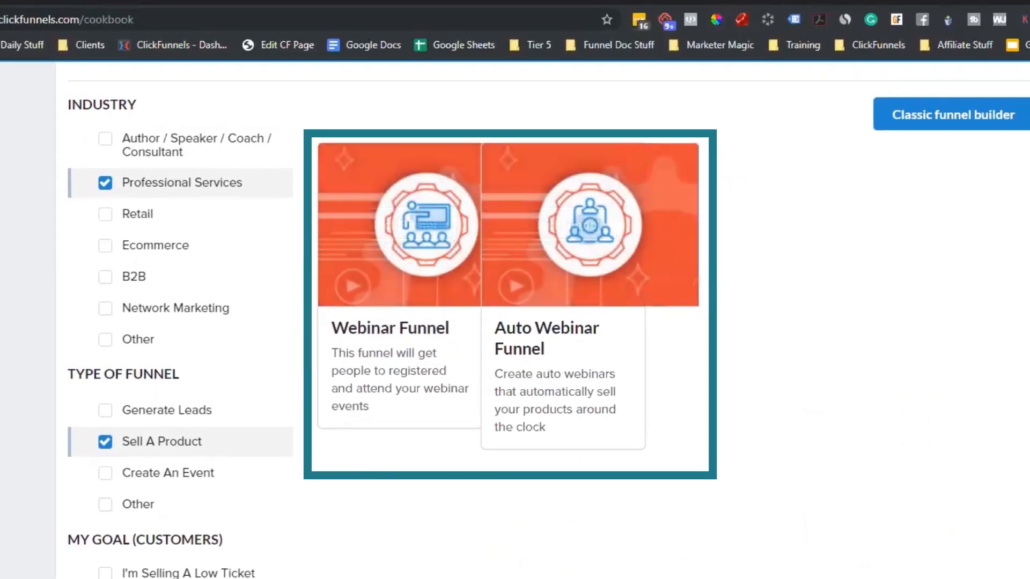
- Swap the type filters to Create An Event and add the Author/Speaker/Coach/Consultant industry
left_click(106, 411)
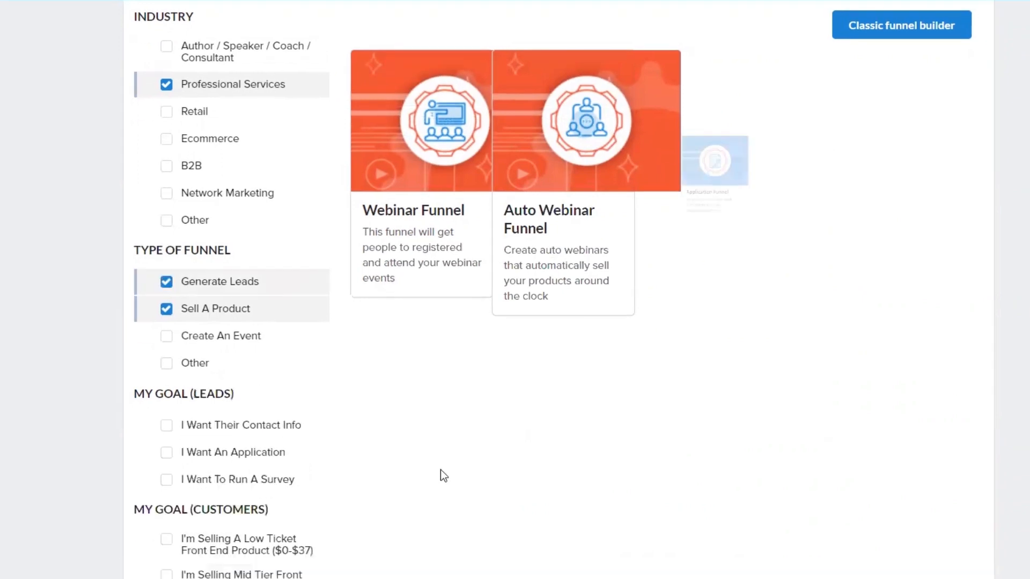
left_click(167, 311)
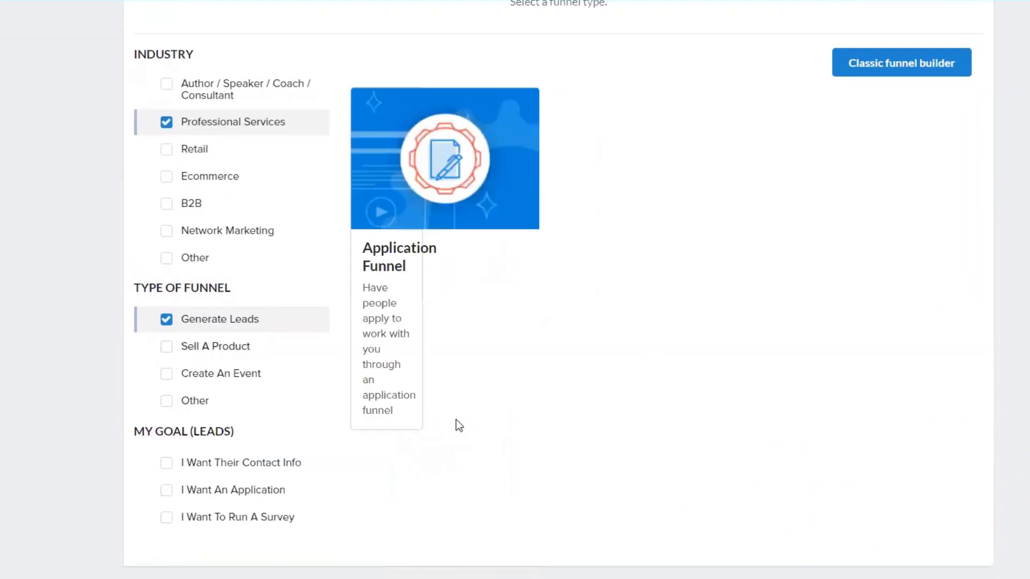
left_click(167, 373)
left_click(167, 319)
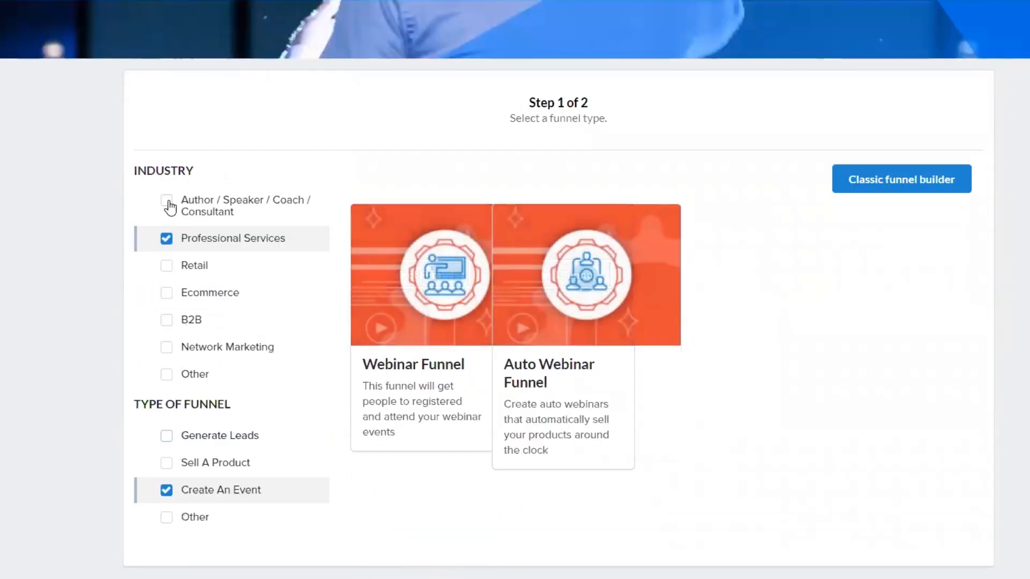
left_click(167, 202)
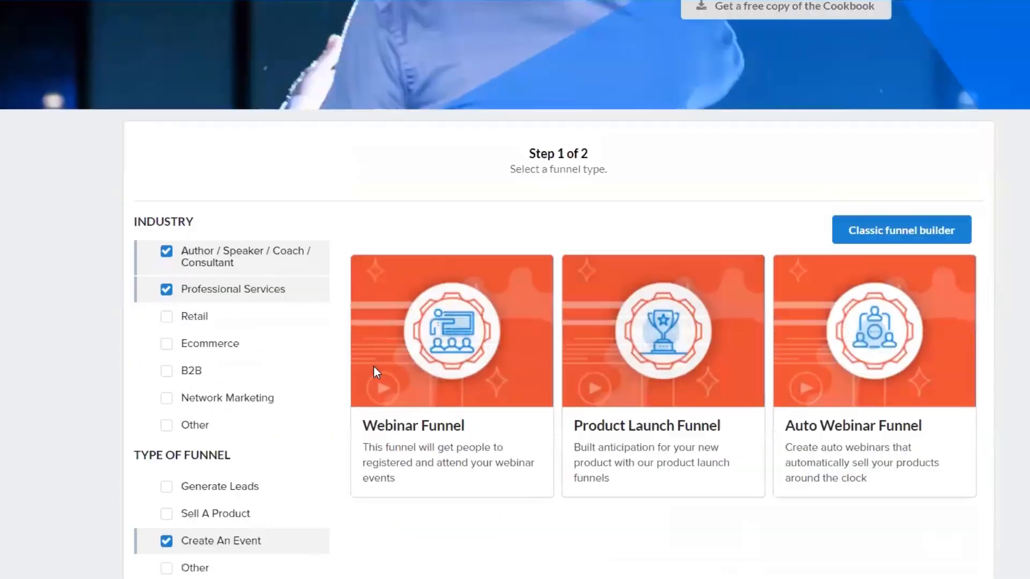
scroll(374, 365, "up", 2)
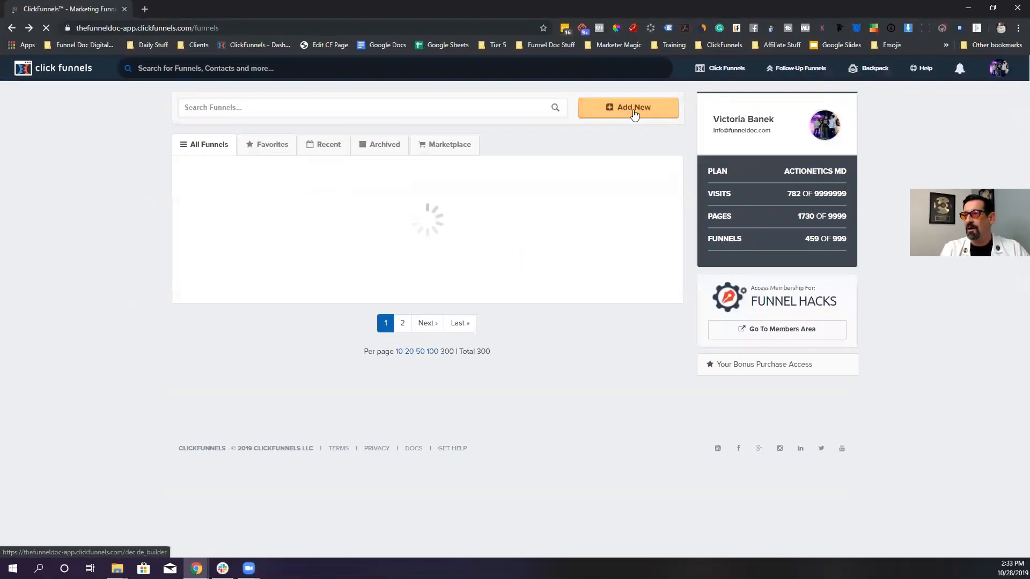
- Start a classic-builder cookbook funnel with the Sell Your Product goal and Membership type
left_click(633, 109)
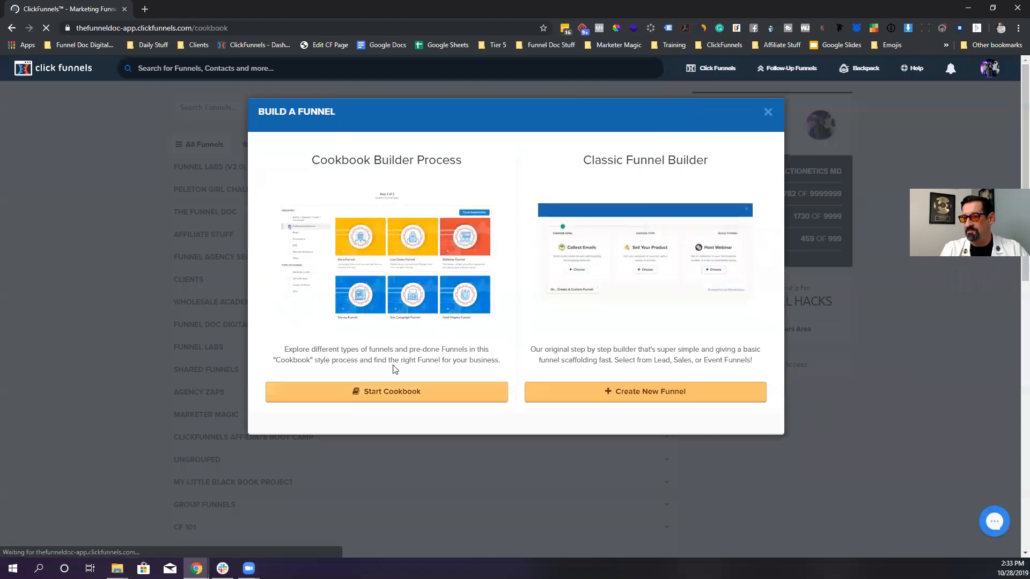
left_click(386, 392)
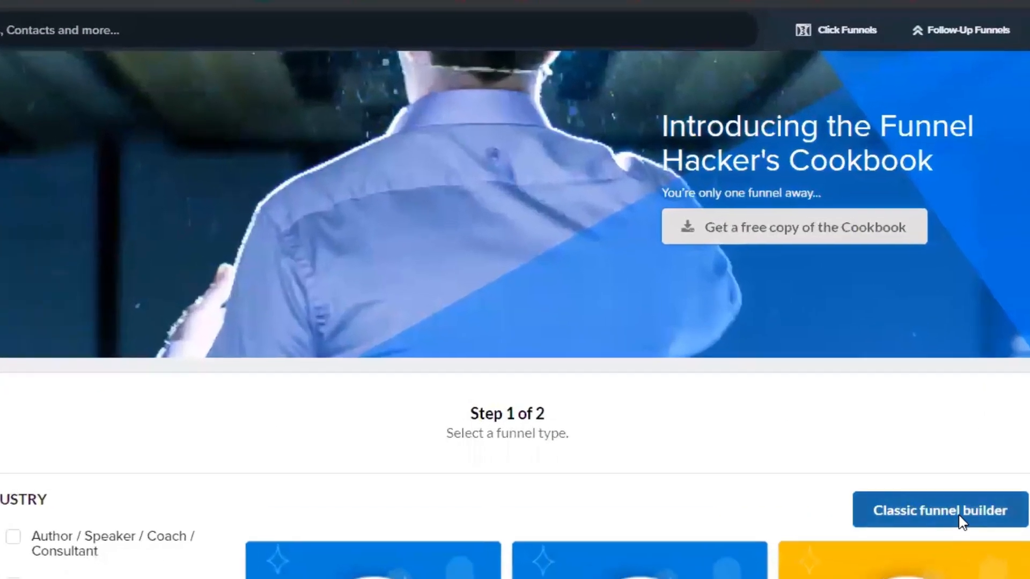
left_click(961, 519)
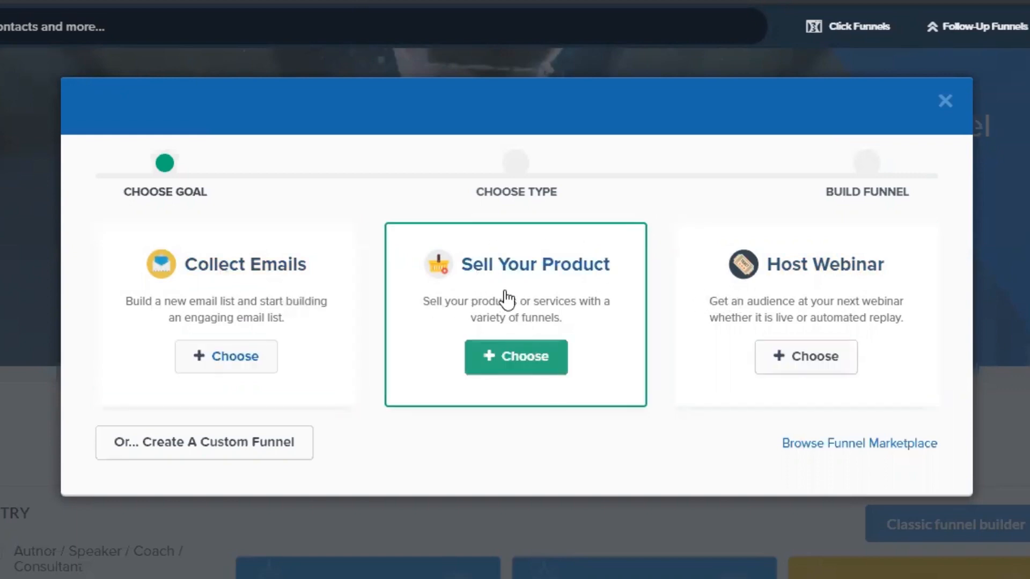
left_click(508, 358)
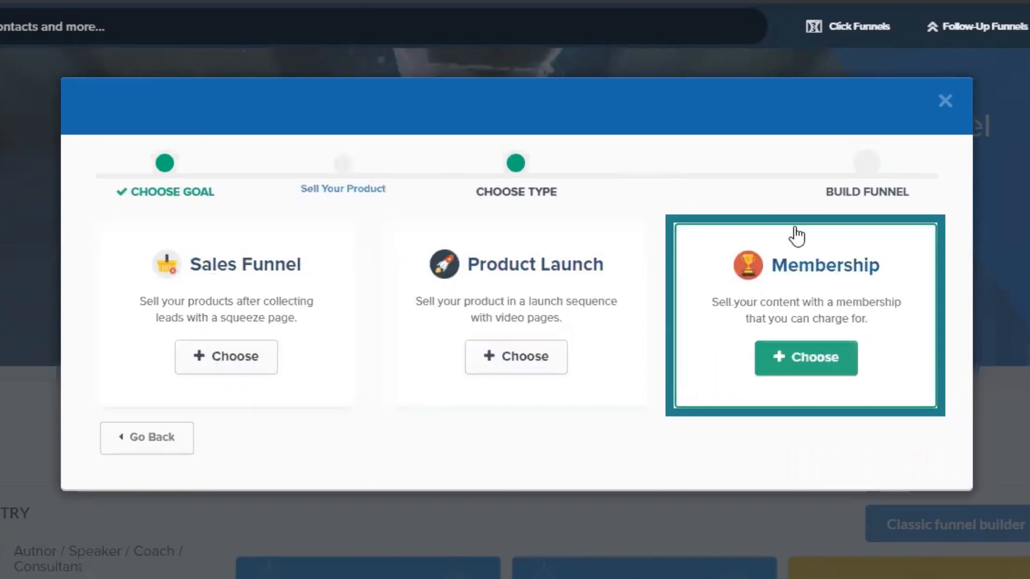
left_click(799, 368)
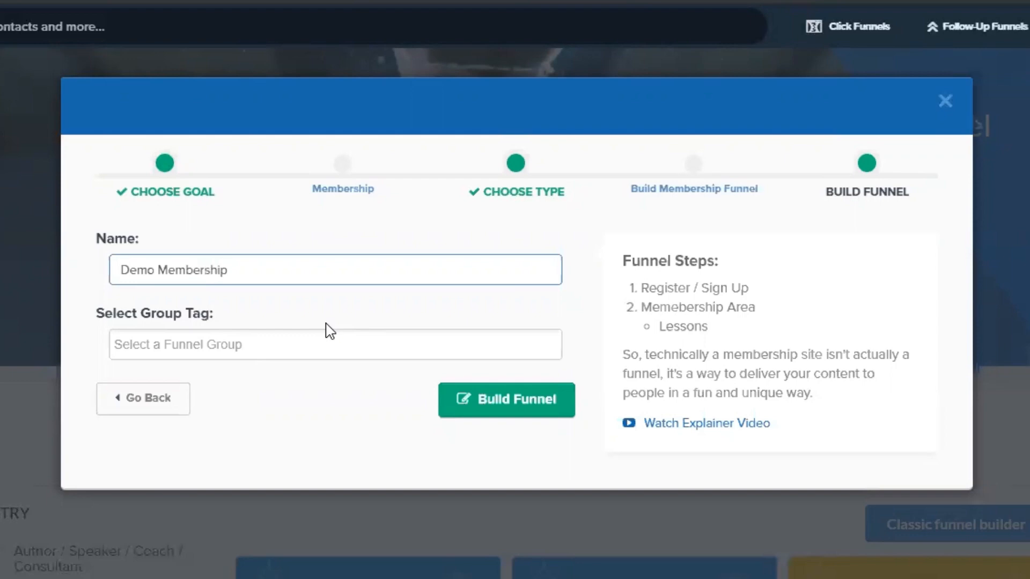
- Assign the Demos group tag and create the Demo Membership funnel
left_click(195, 344)
type("dem")
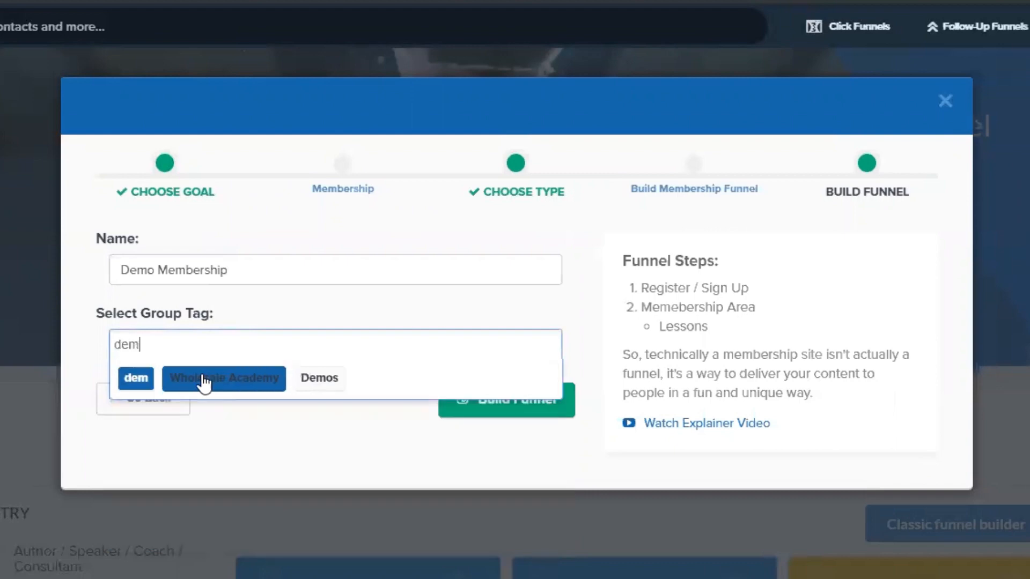
left_click(329, 378)
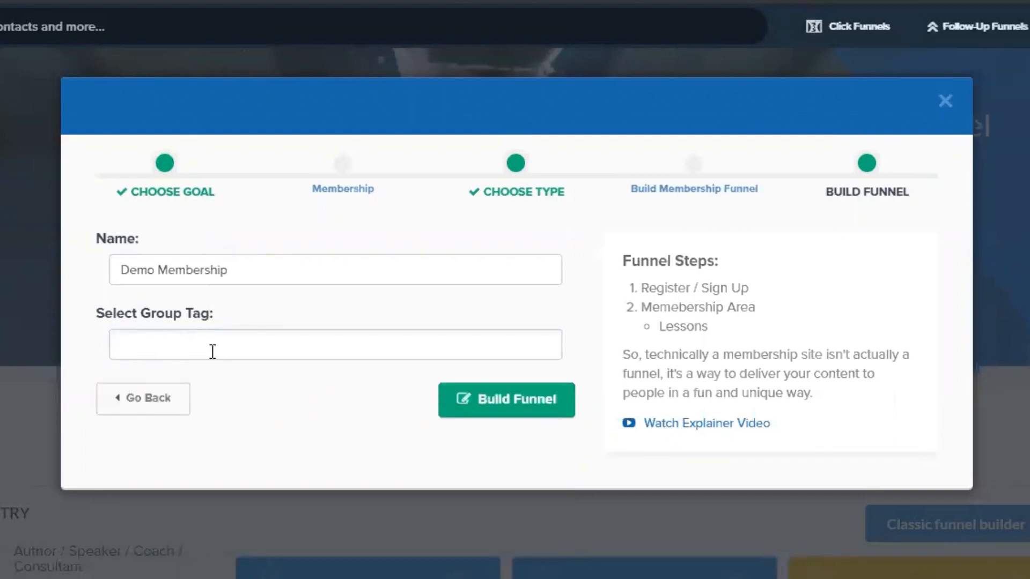
left_click(191, 344)
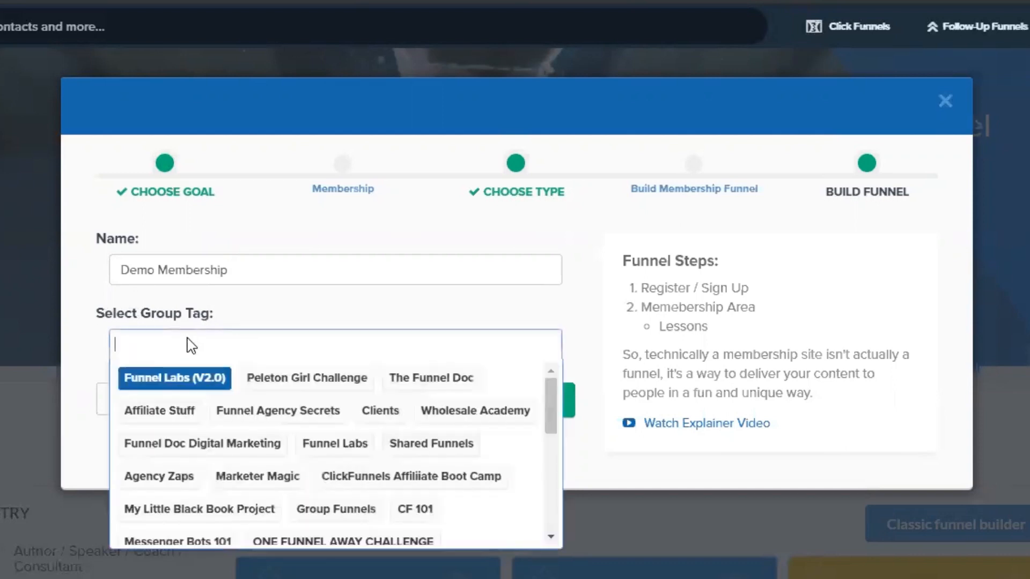
type("Demos Funnel")
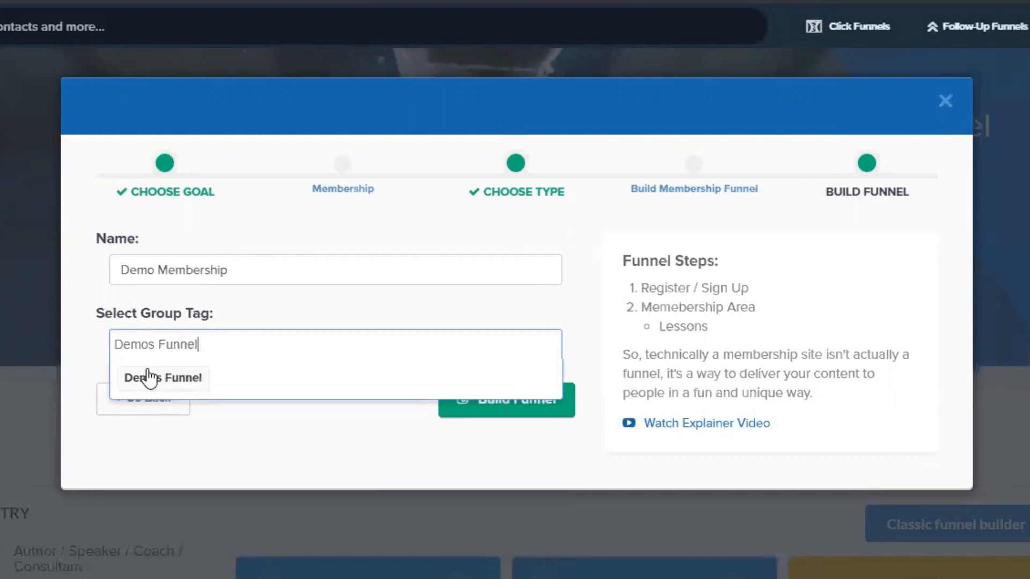
left_click(238, 342)
left_click(166, 345)
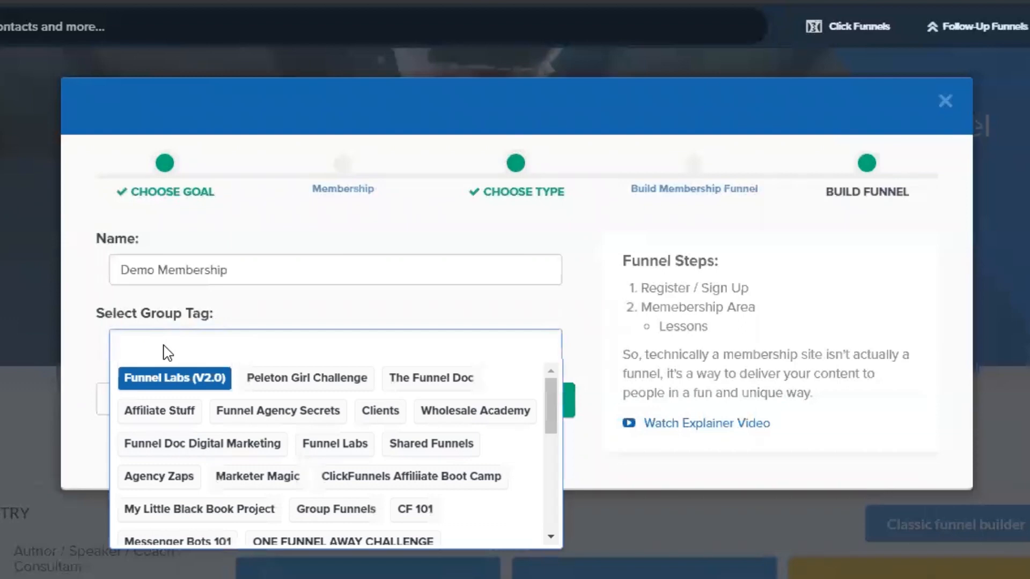
type("Demos")
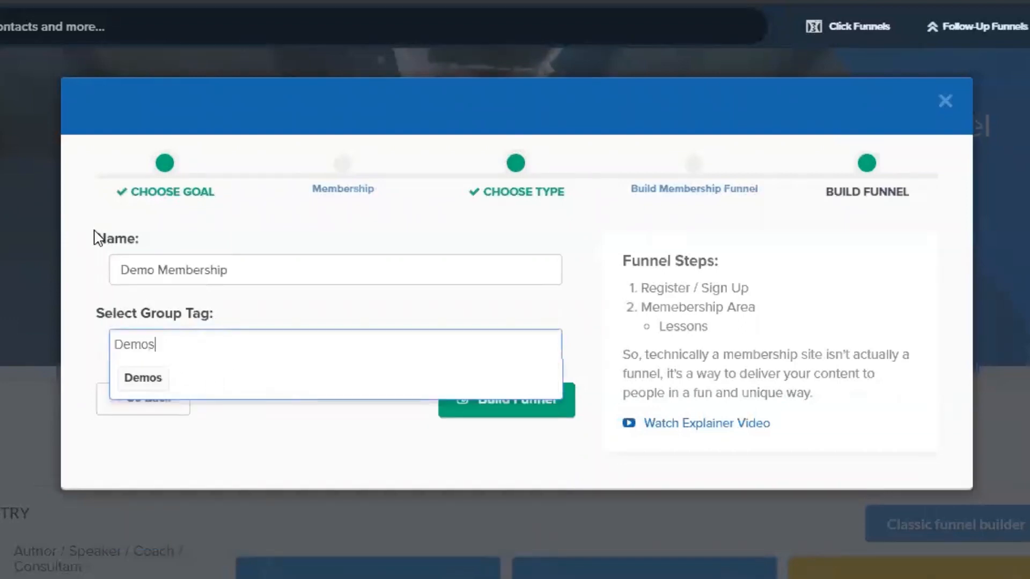
left_click(161, 379)
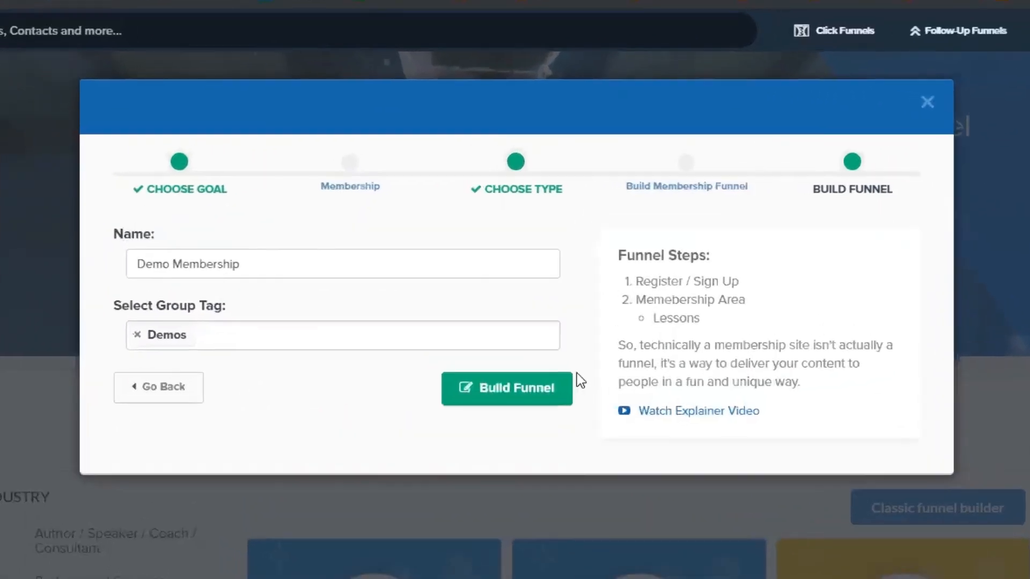
left_click(545, 286)
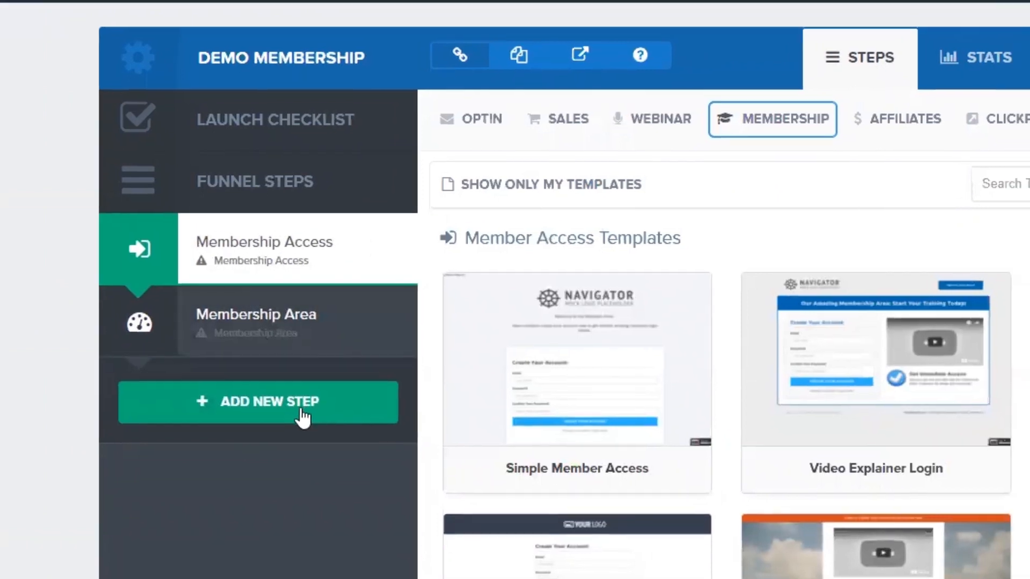
- Add a Demo Sales Page step and move it above the membership steps
left_click(324, 406)
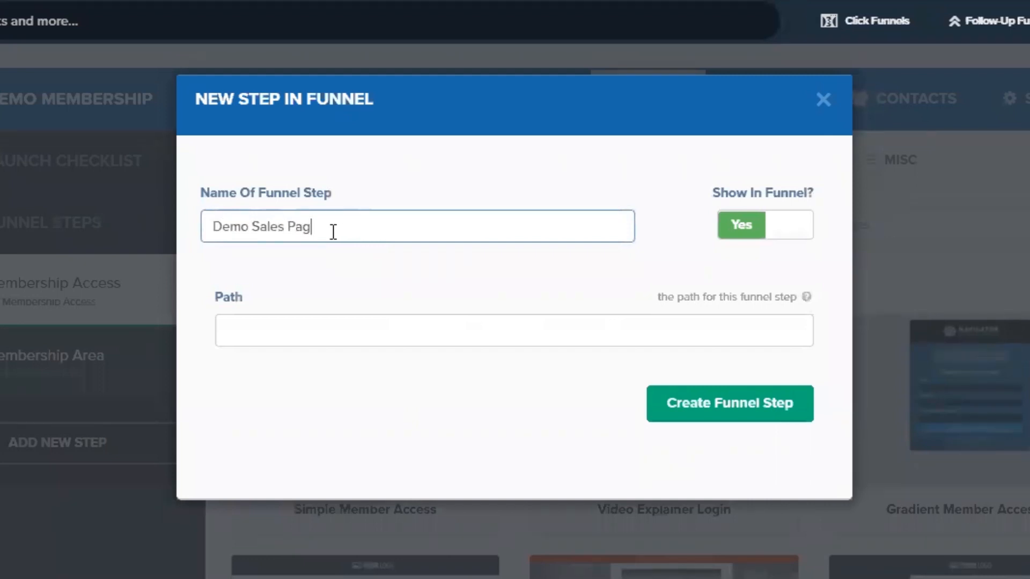
left_click(760, 403)
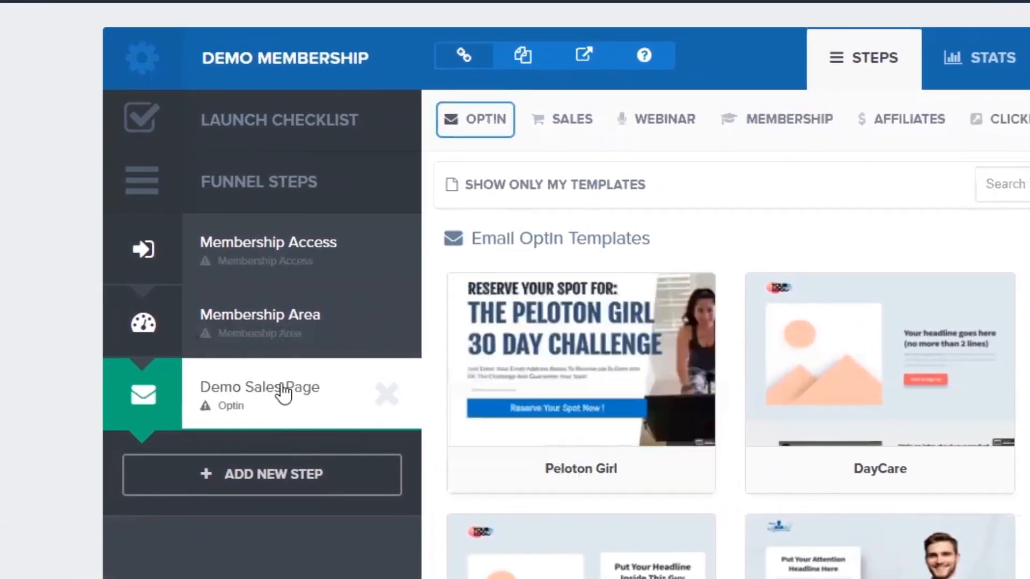
left_click_drag(283, 394, 248, 243)
- Browse the Sales Page templates for the step, then request deleting Demo Sales Page
mouse_move(583, 153)
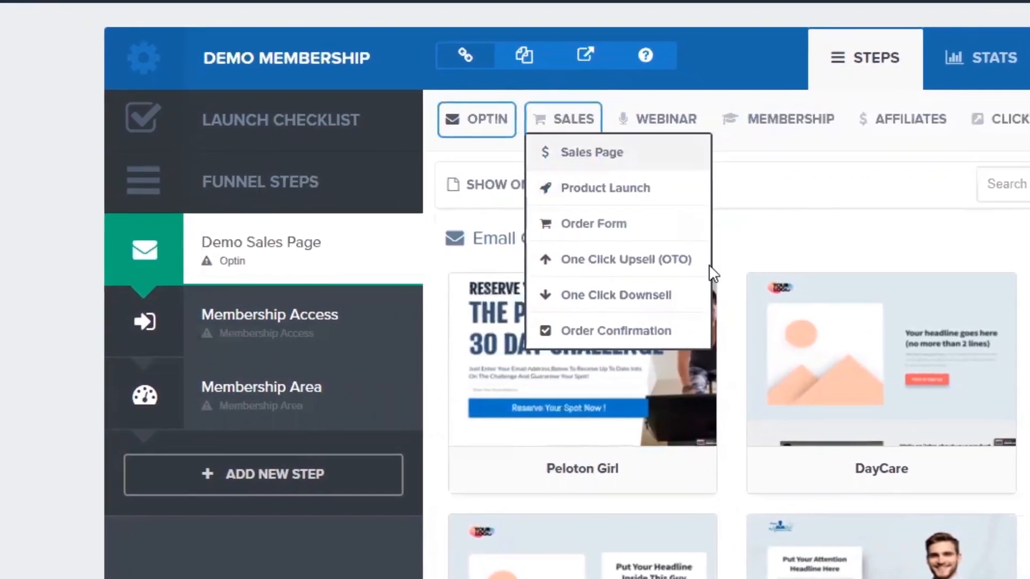
left_click(590, 152)
scroll(933, 354, "down", 15)
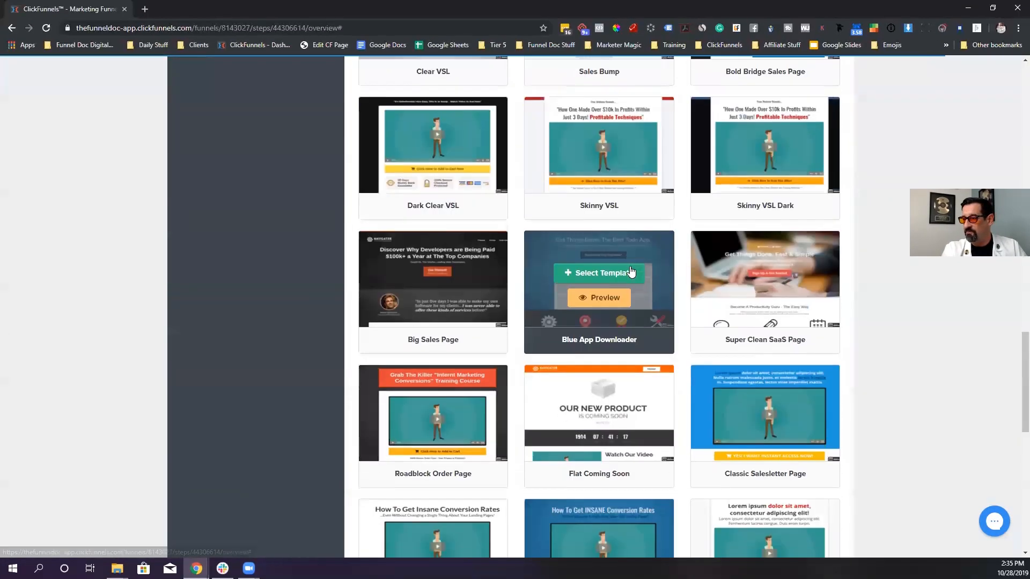
scroll(631, 271, "down", 5)
scroll(633, 263, "up", 12)
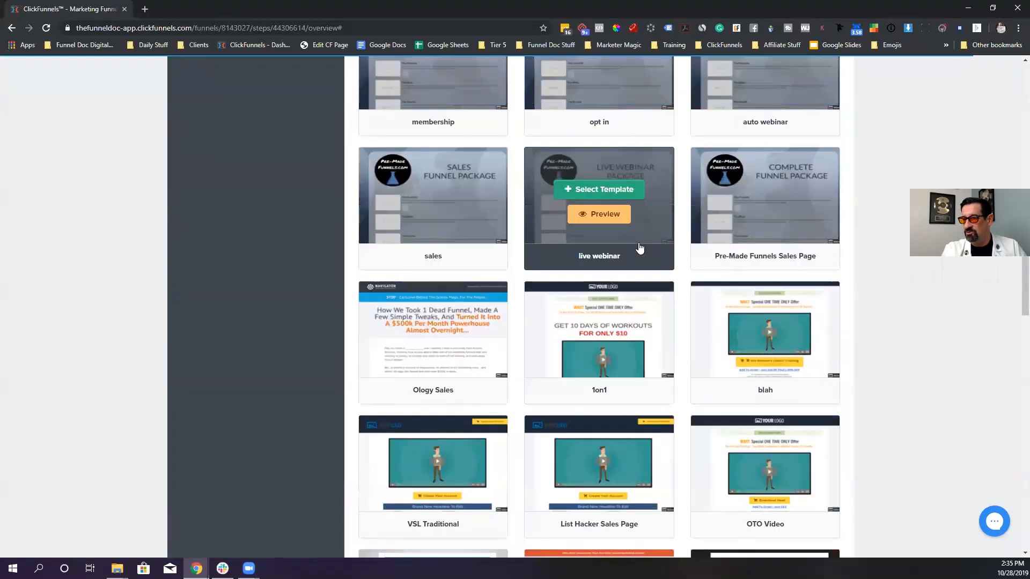
scroll(640, 248, "up", 10)
left_click(325, 218)
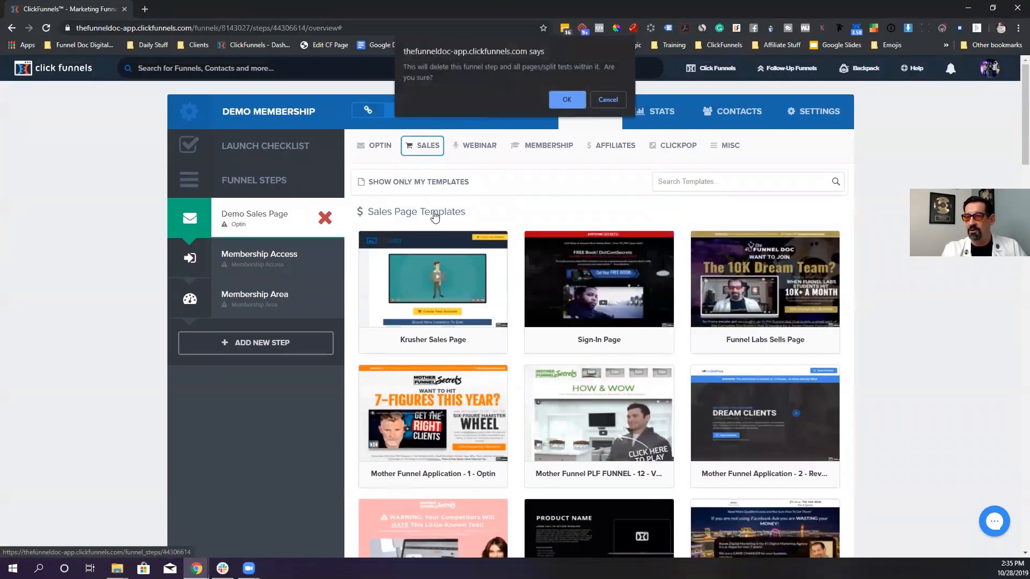
- Confirm the step deletion, apply Simple Member Access to Membership Access, and open its editor
left_click(573, 99)
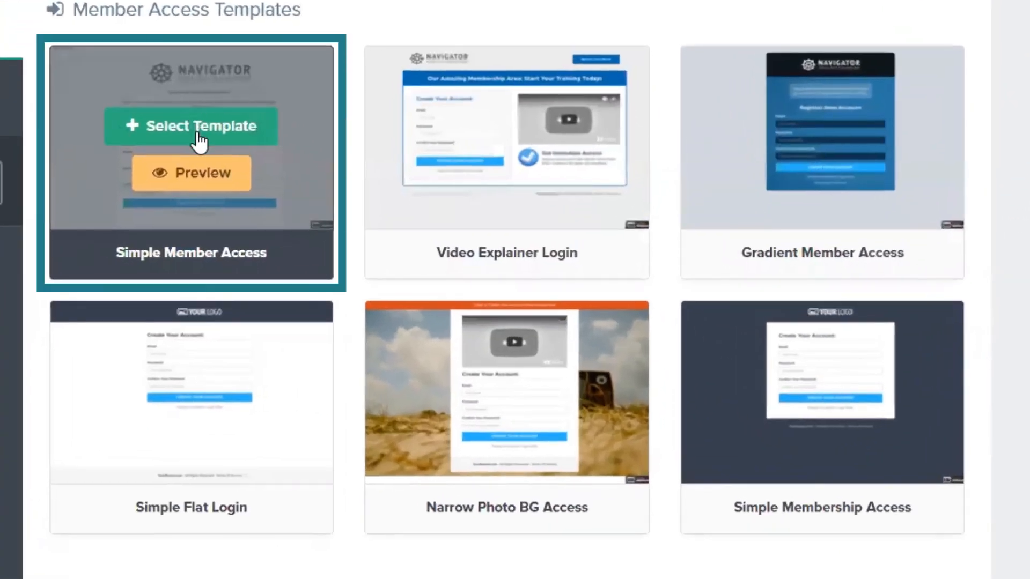
left_click(199, 135)
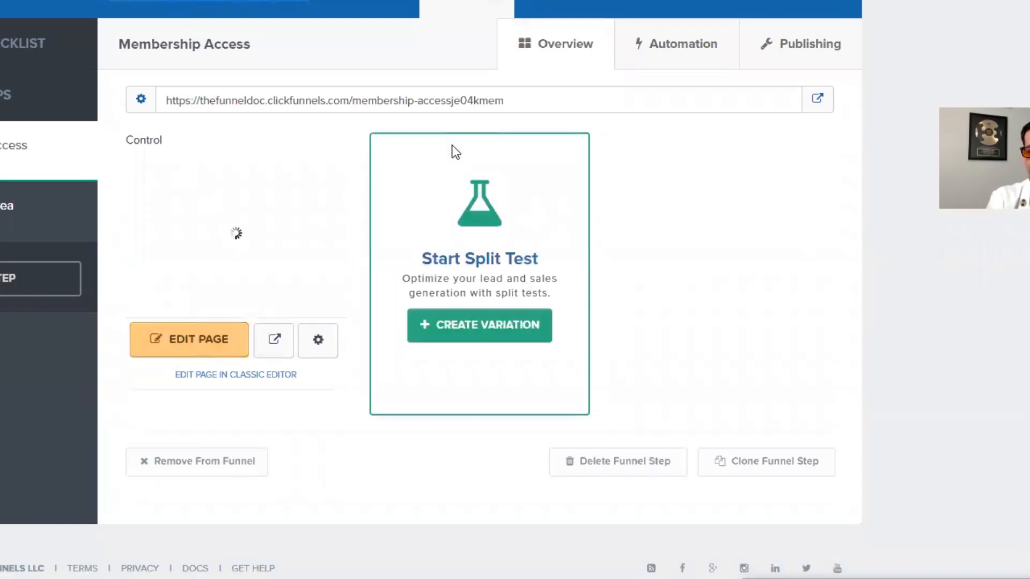
left_click(166, 327)
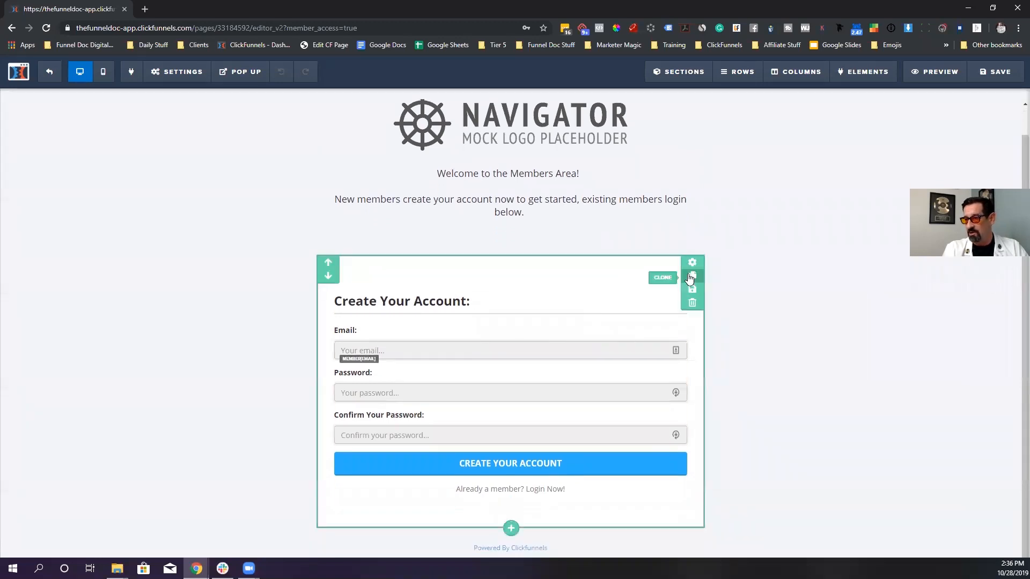
- Delete the create-account row, the Navigator welcome section and the footer section
left_click(693, 304)
left_click(566, 87)
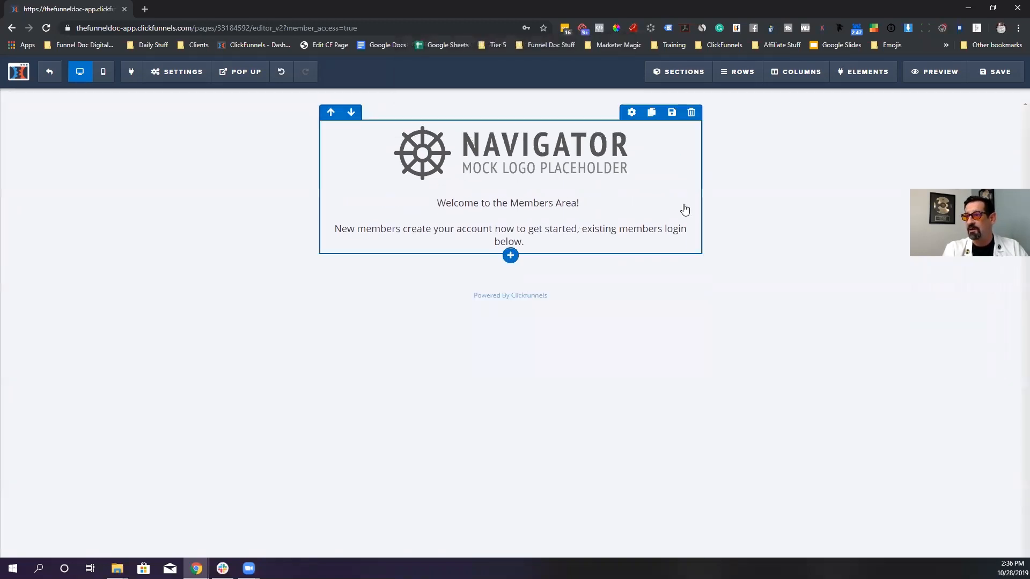
left_click(693, 146)
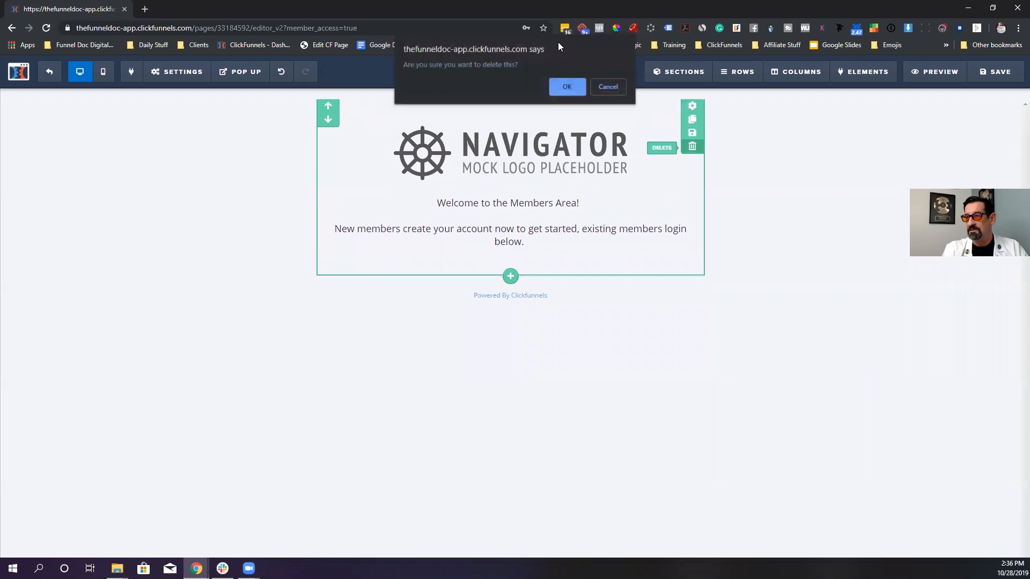
left_click(566, 87)
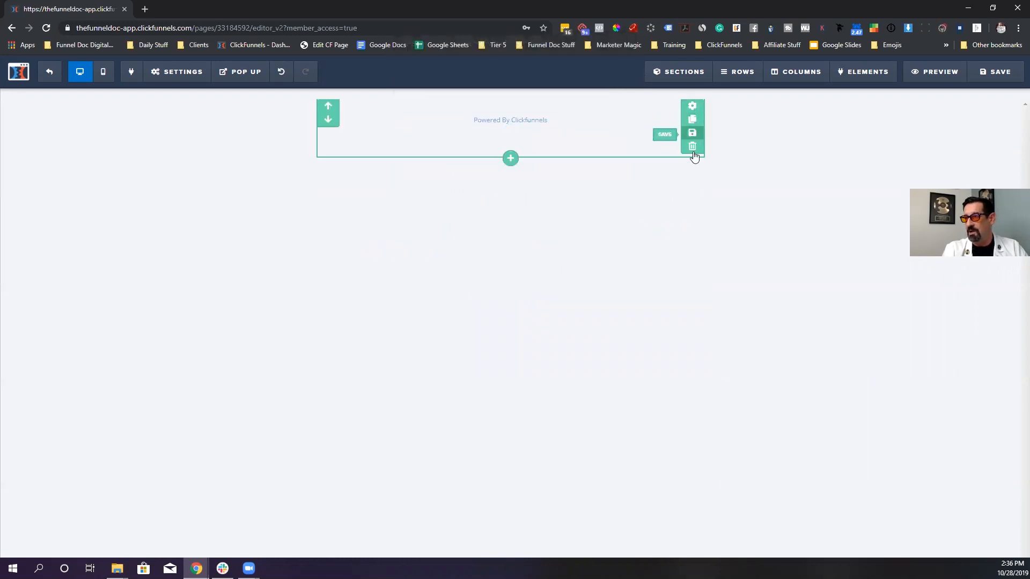
left_click(693, 152)
left_click(566, 87)
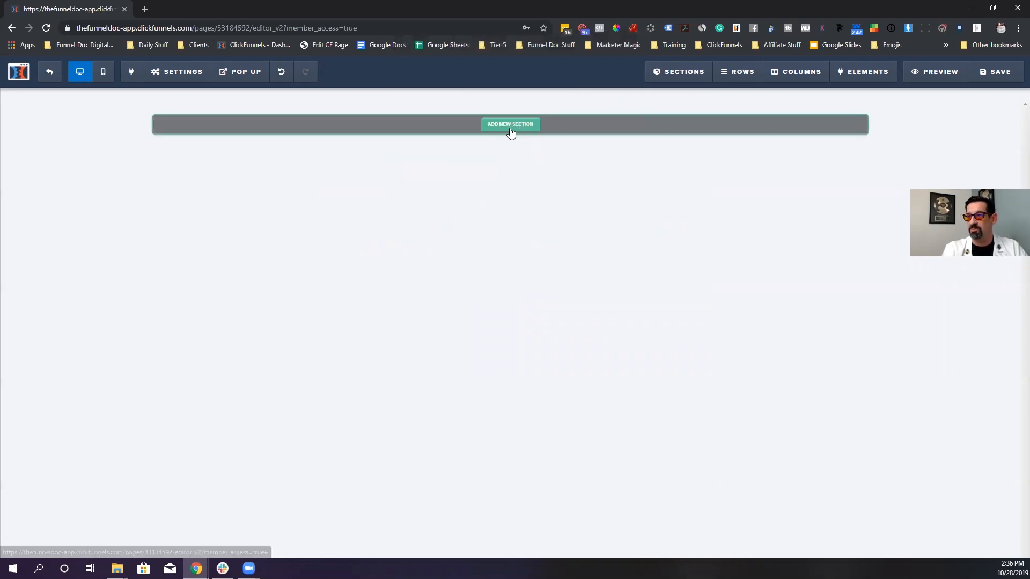
- Add a full-width section with a single-column row and a large headline
left_click(510, 125)
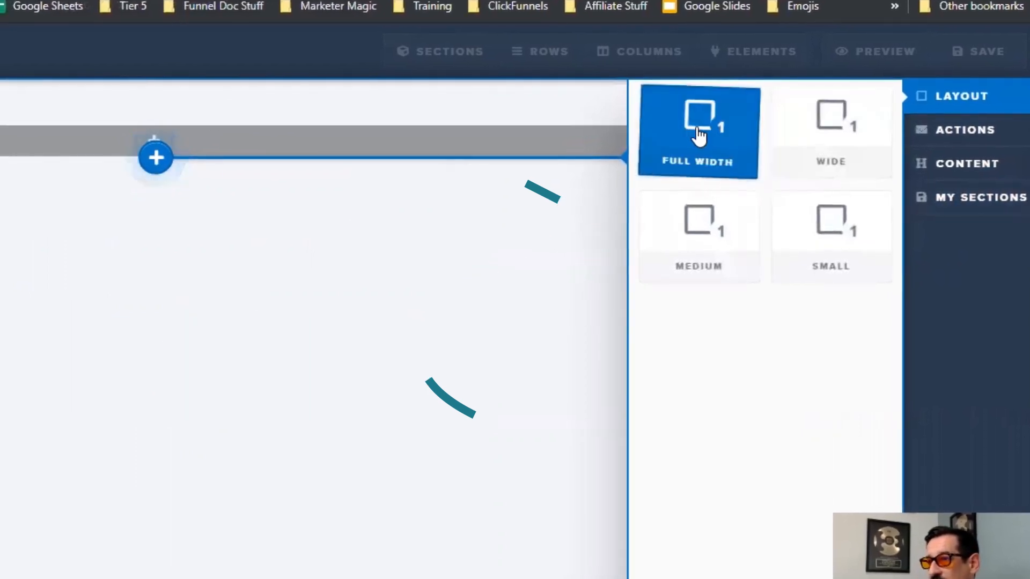
left_click(699, 136)
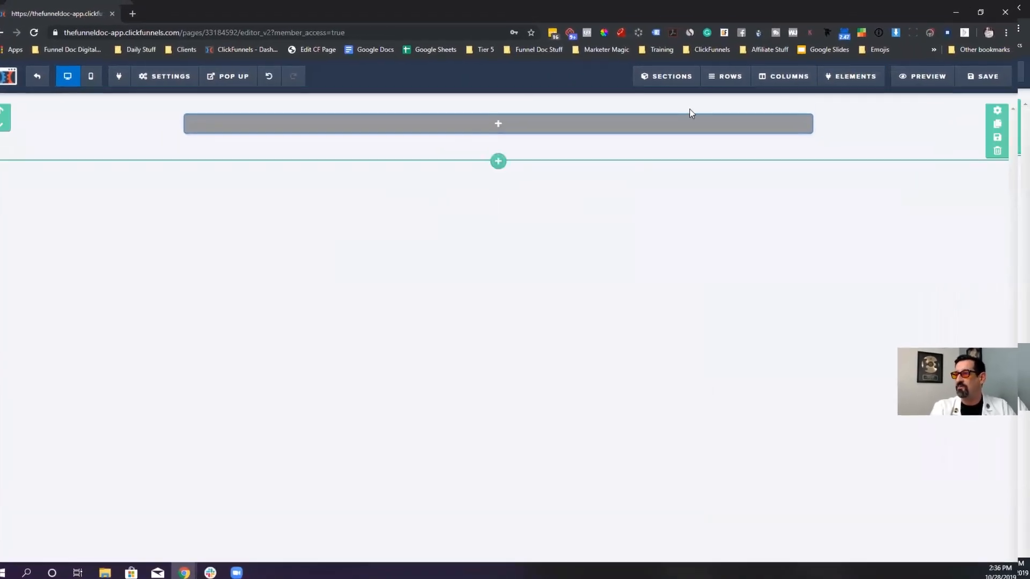
mouse_move(521, 124)
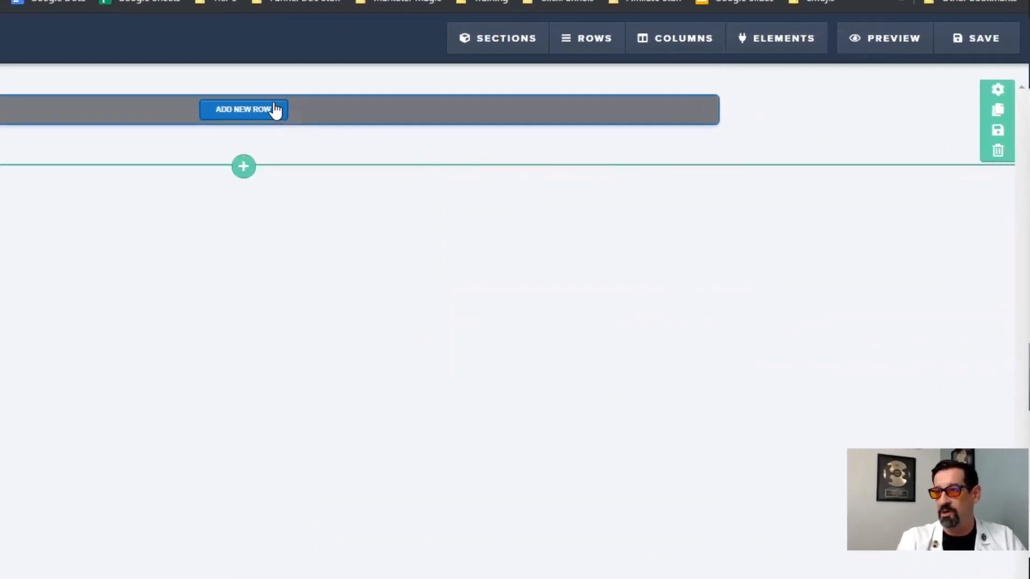
left_click(275, 110)
left_click(735, 122)
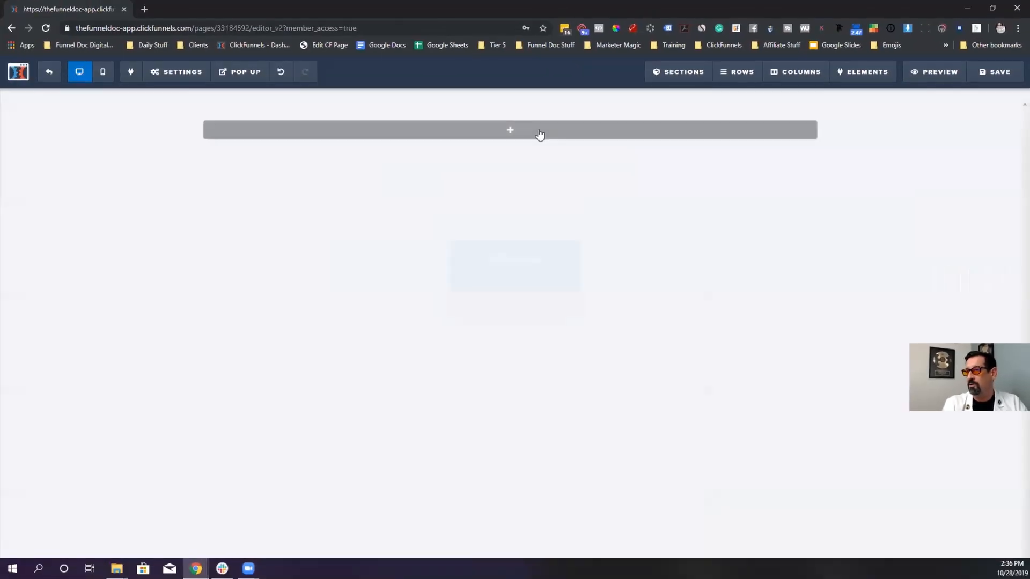
left_click(510, 130)
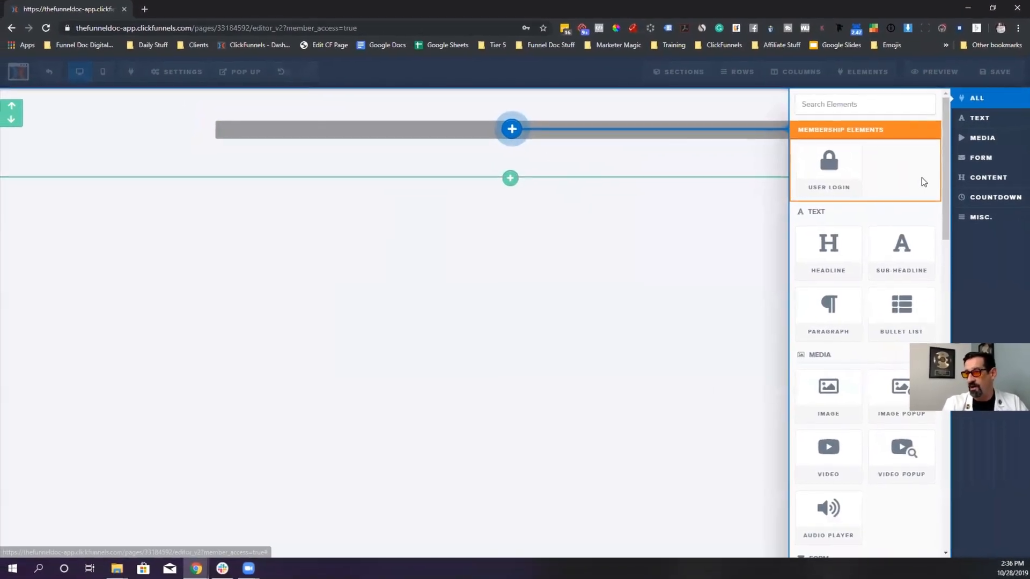
left_click(829, 249)
- Change the headline text to 'My Membership Site Log In'
left_click(579, 137)
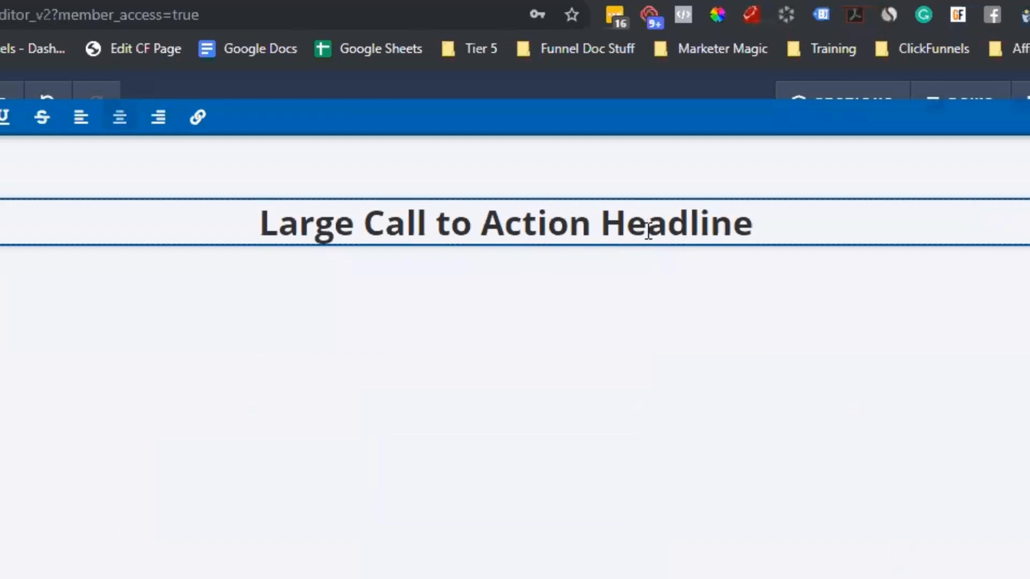
left_click(649, 231)
type("M")
key("ctrl+a")
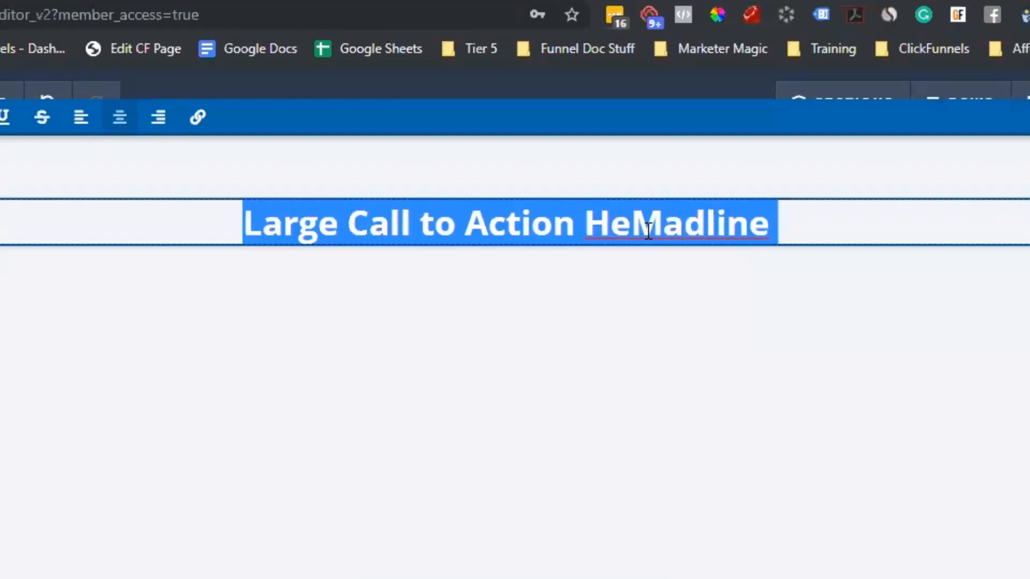
type("My Membersh")
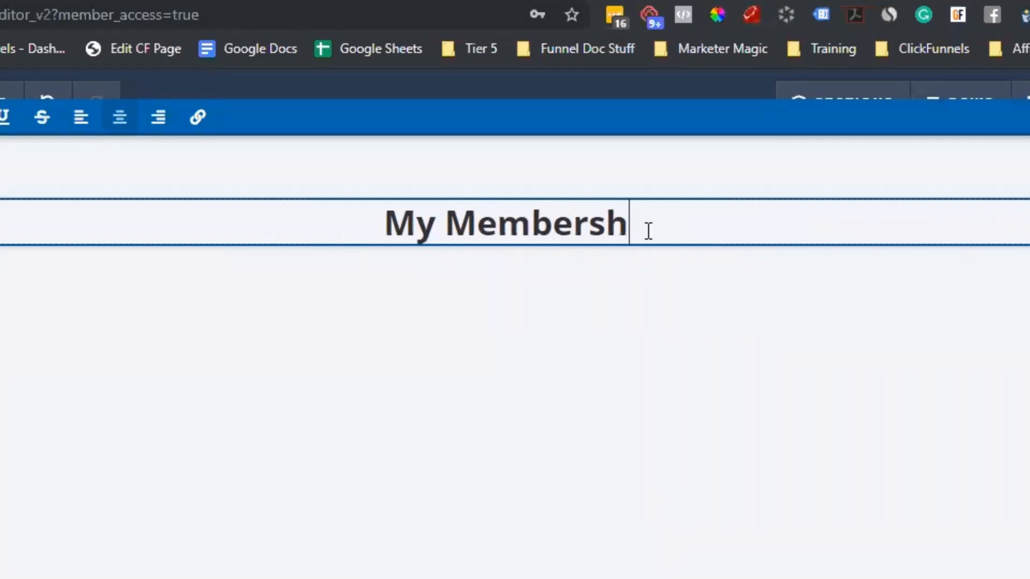
type("ip SItew")
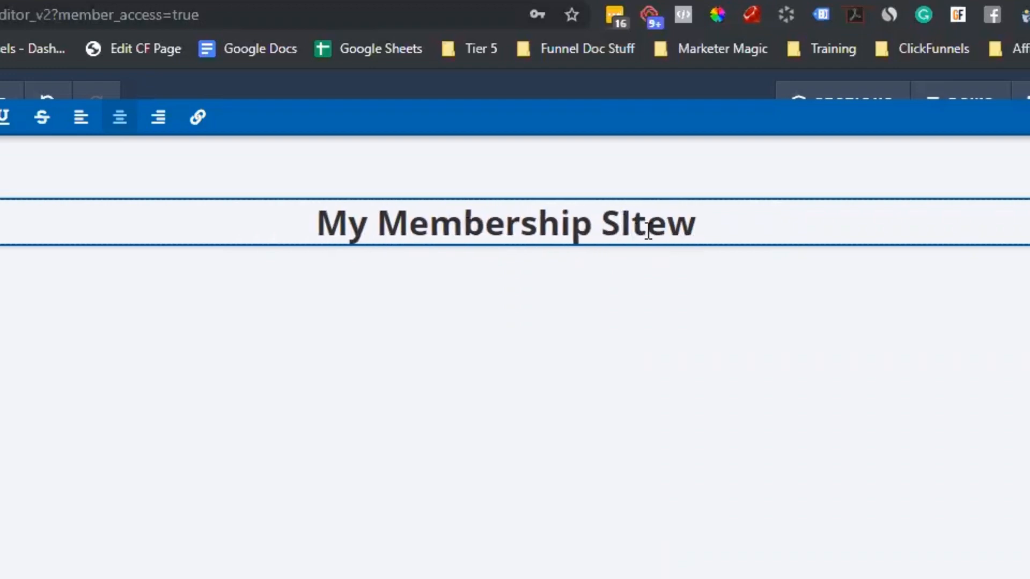
key("BackSpace")
key("BackSpace")
key("BackSpace")
key("BackSpace")
type("ite")
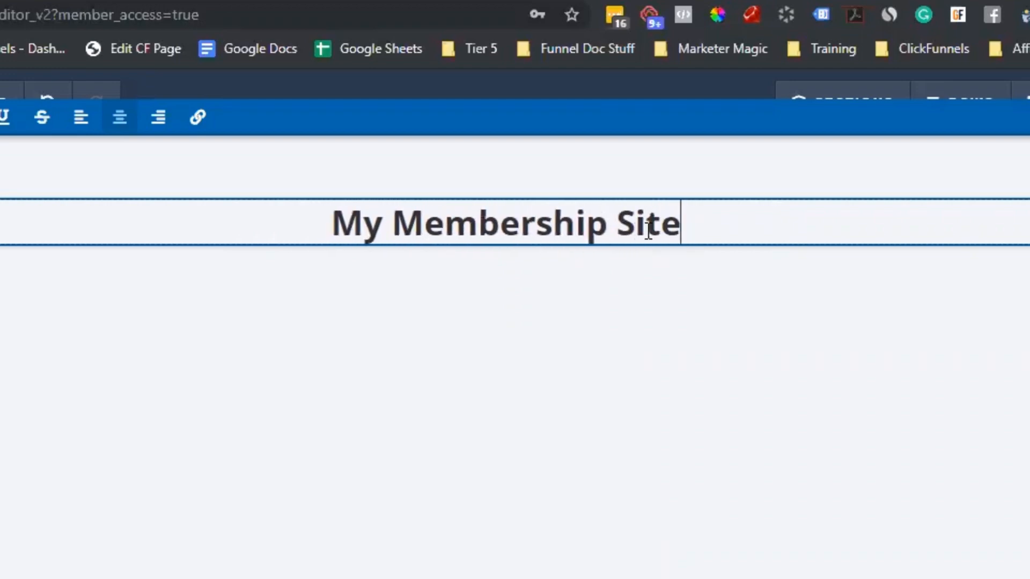
type(" Log In")
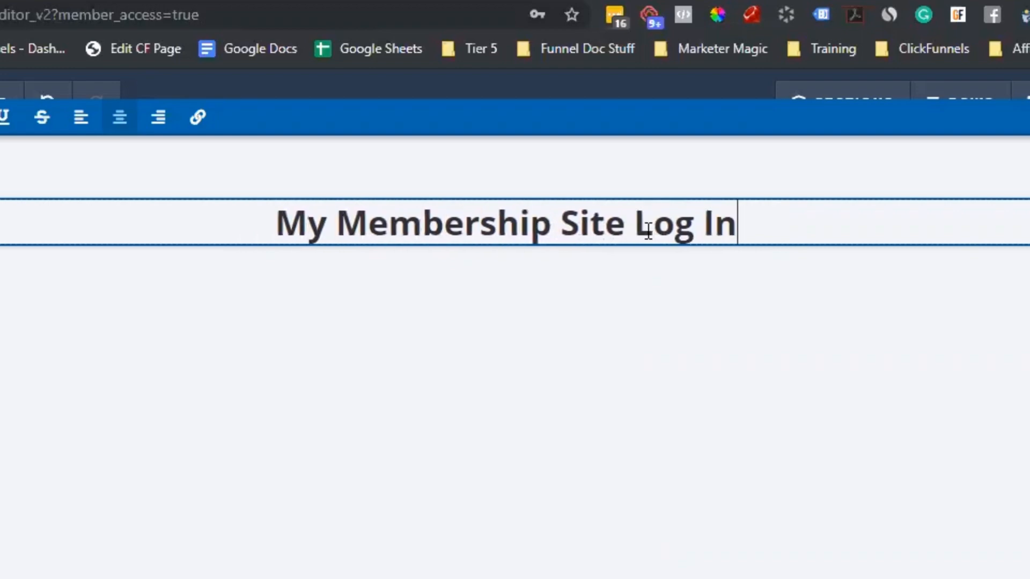
left_click(651, 359)
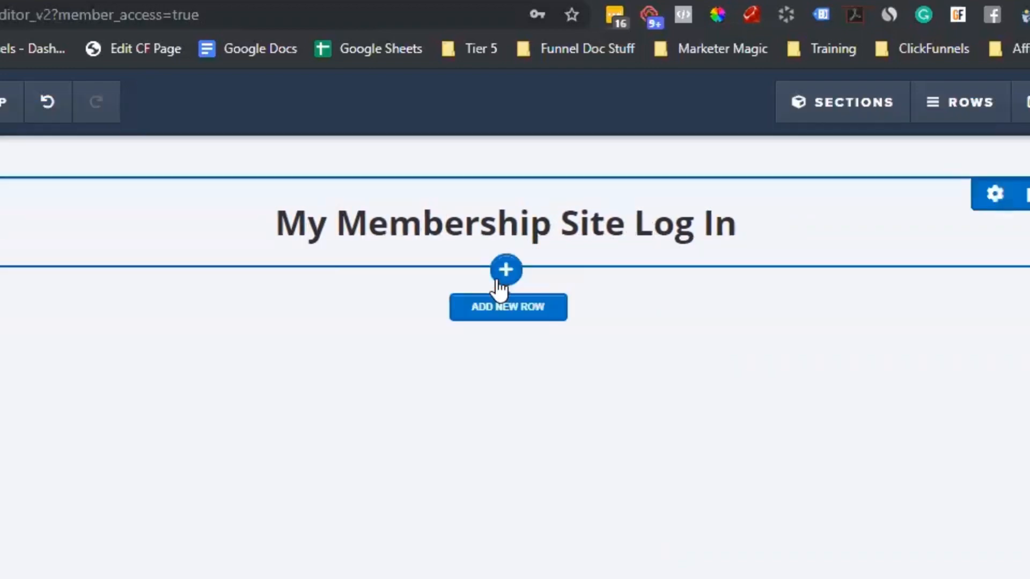
- Insert a User Login signup form and a sub-headline below the headline
left_click(504, 252)
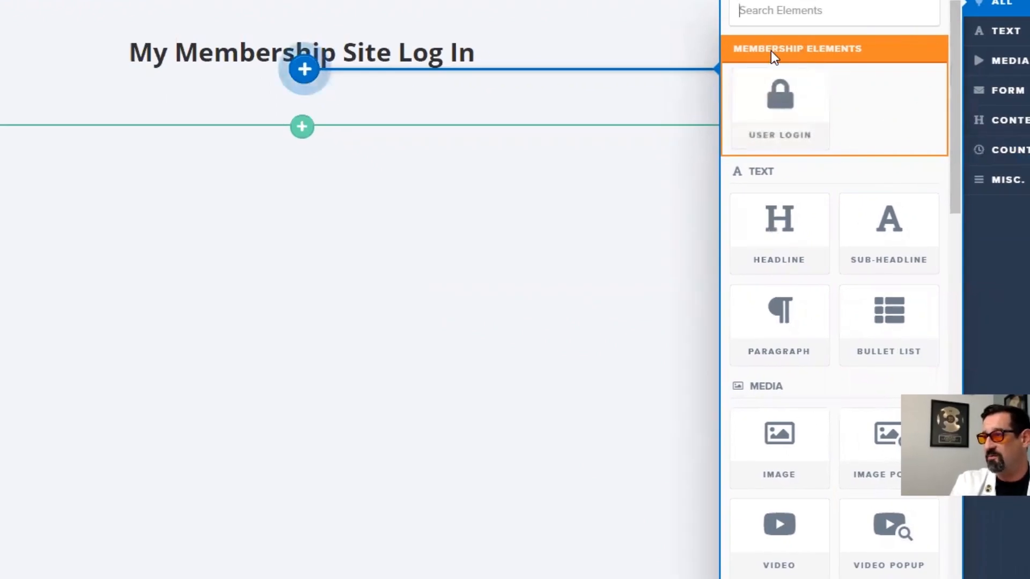
left_click(762, 126)
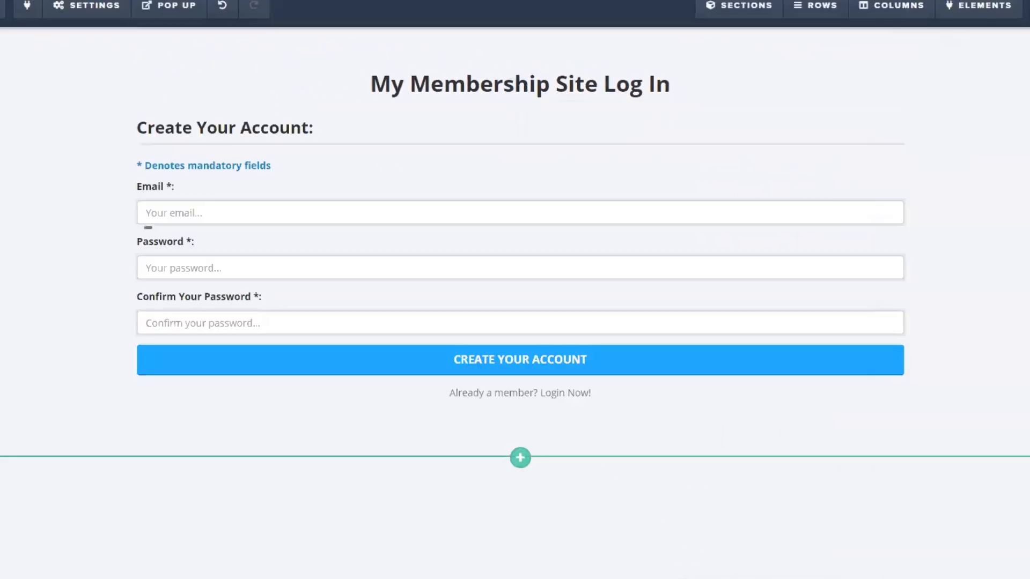
left_click(521, 101)
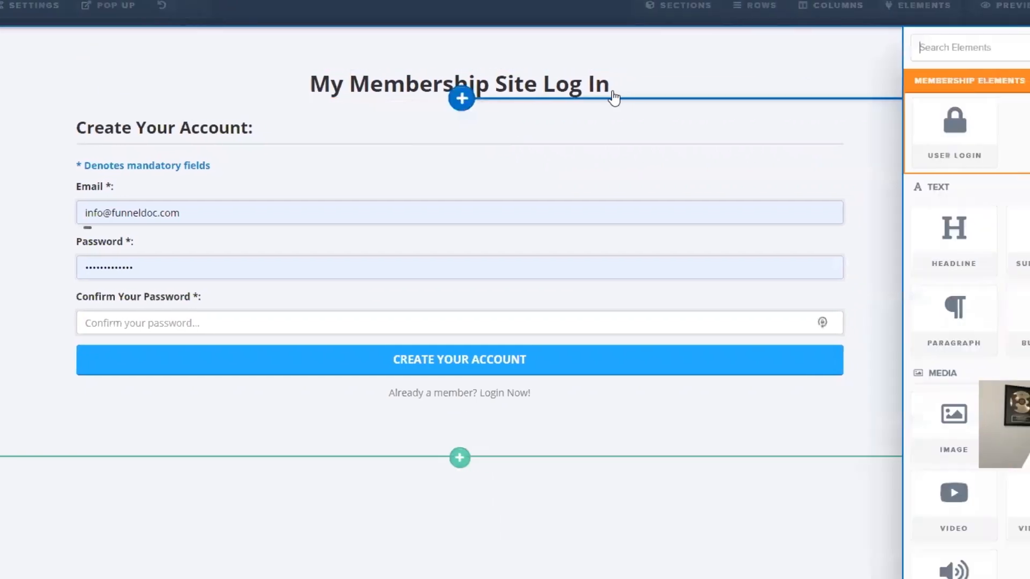
left_click(936, 268)
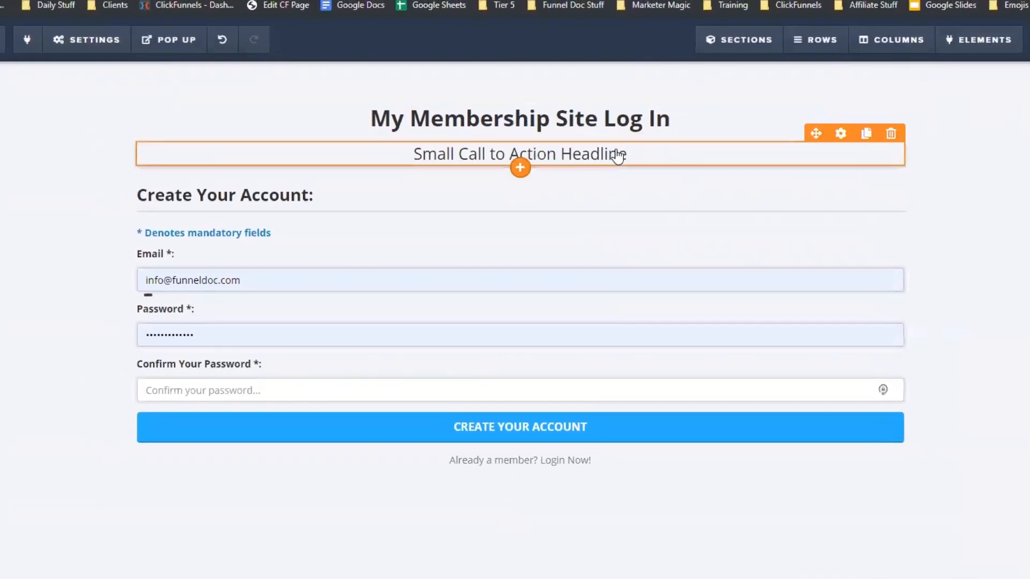
- Set the sub-headline to ask members to log in with the email used for their purchase
left_click(638, 152)
triple_click(645, 158)
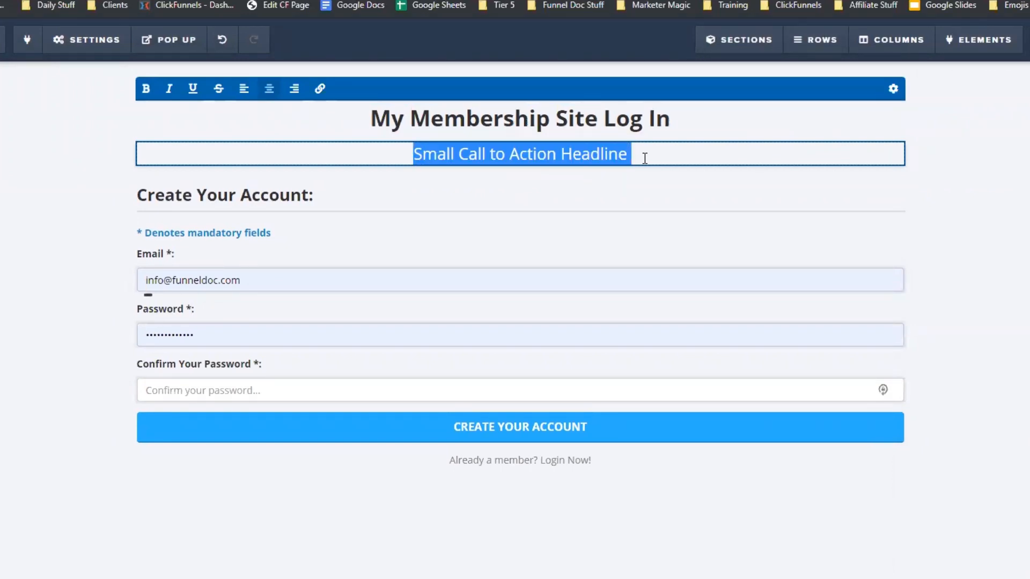
type("P")
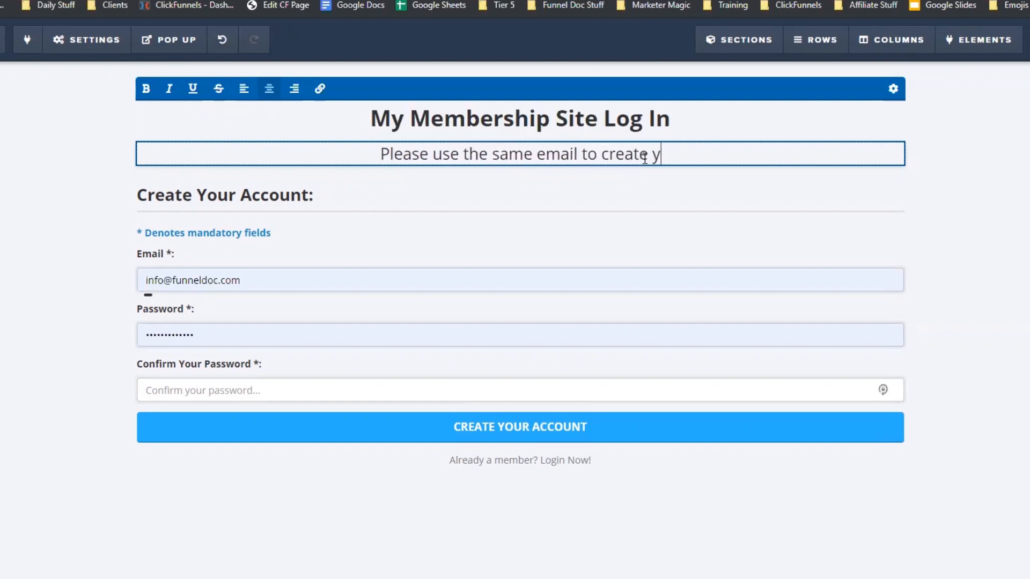
key("BackSpace")
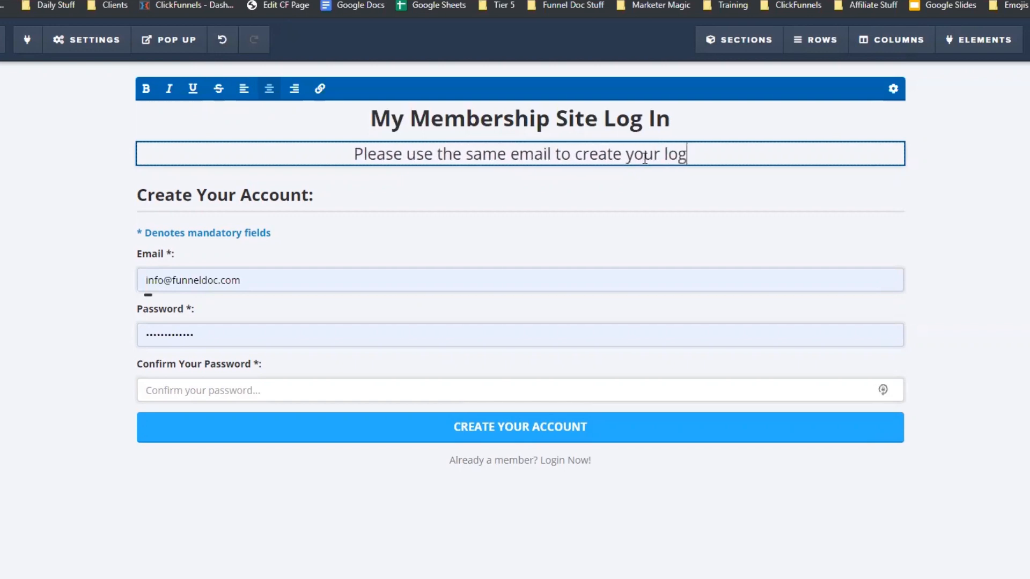
type("in that you us")
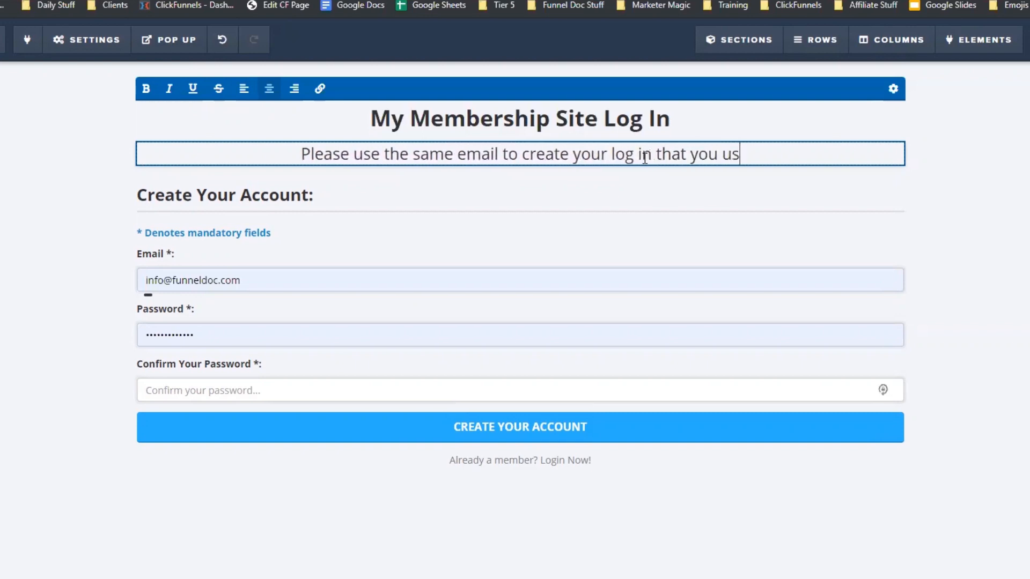
type("ed when you m")
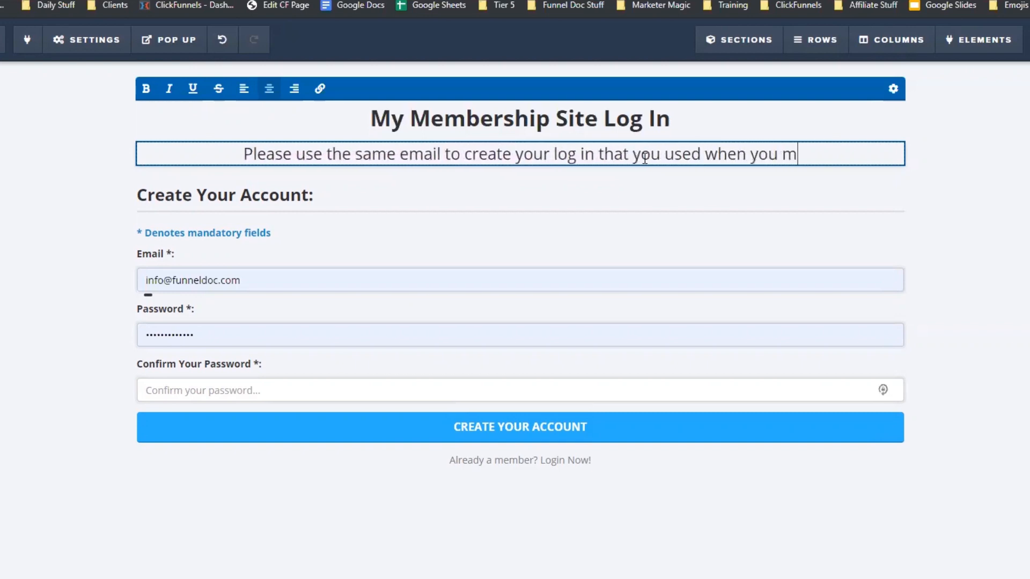
type("ade teh")
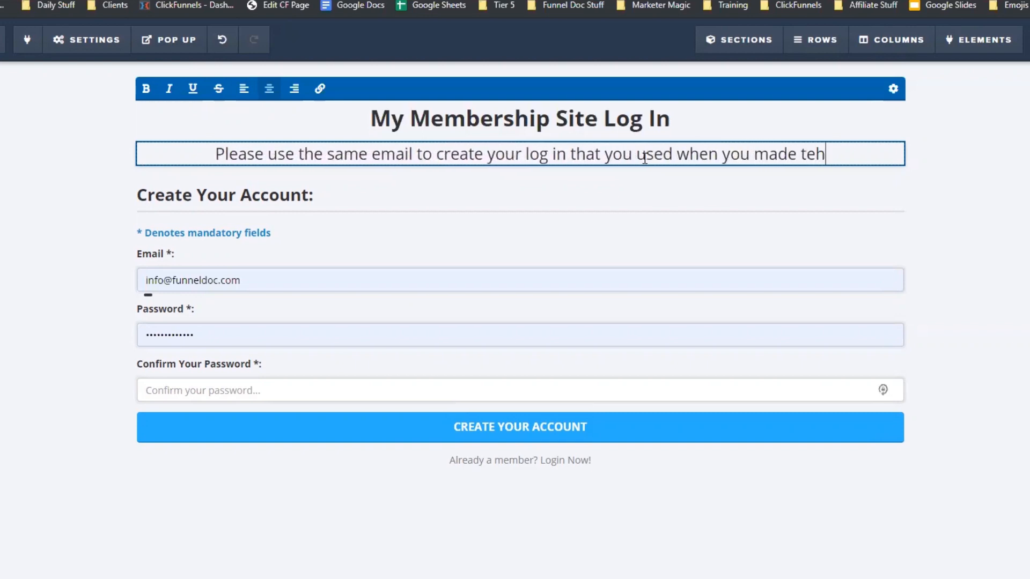
key("BackSpace")
key("BackSpace")
type("he pur")
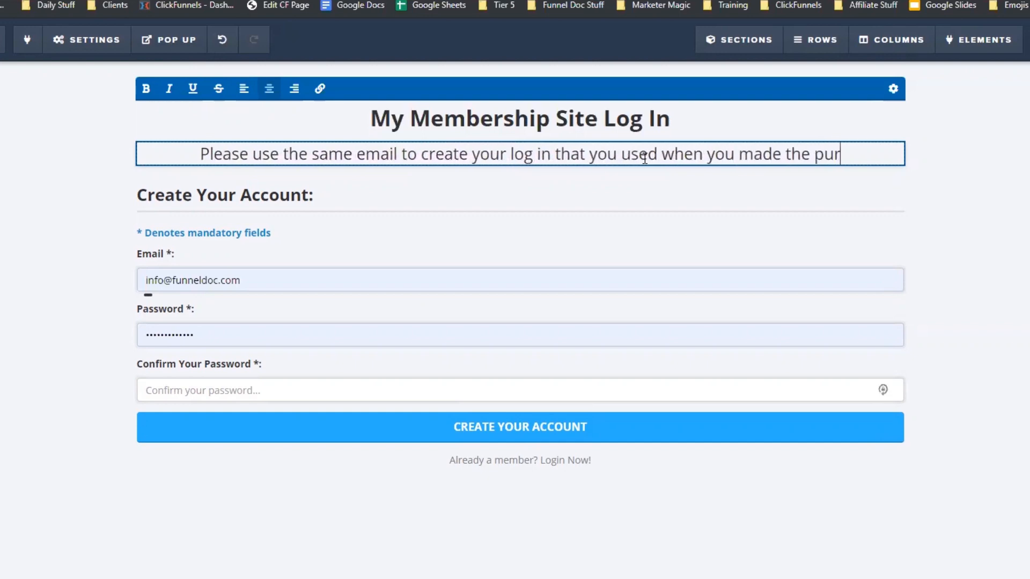
type("chase.")
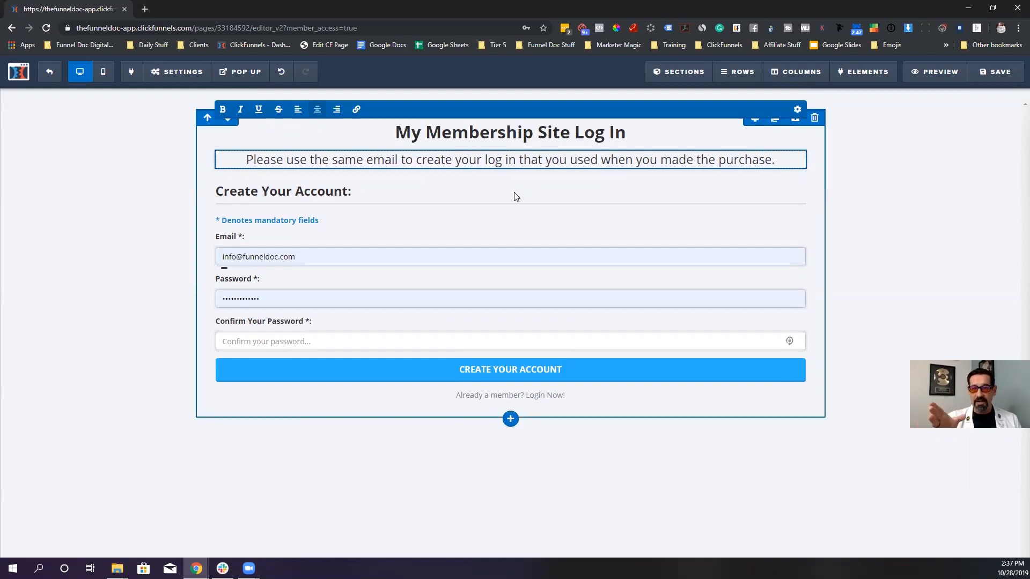
left_click(220, 260)
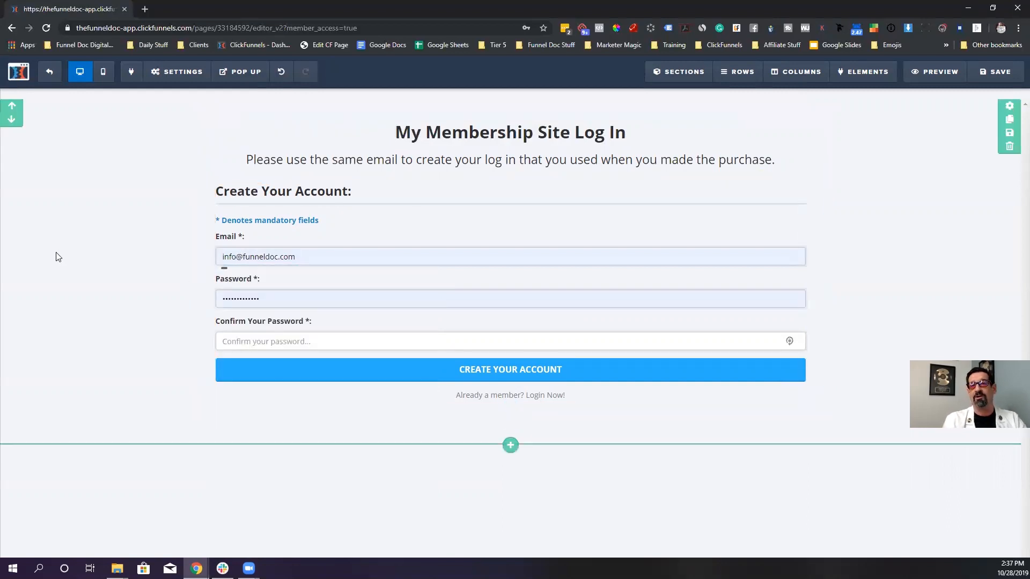
- Save the login page and exit the editor back to the funnel steps
left_click(992, 73)
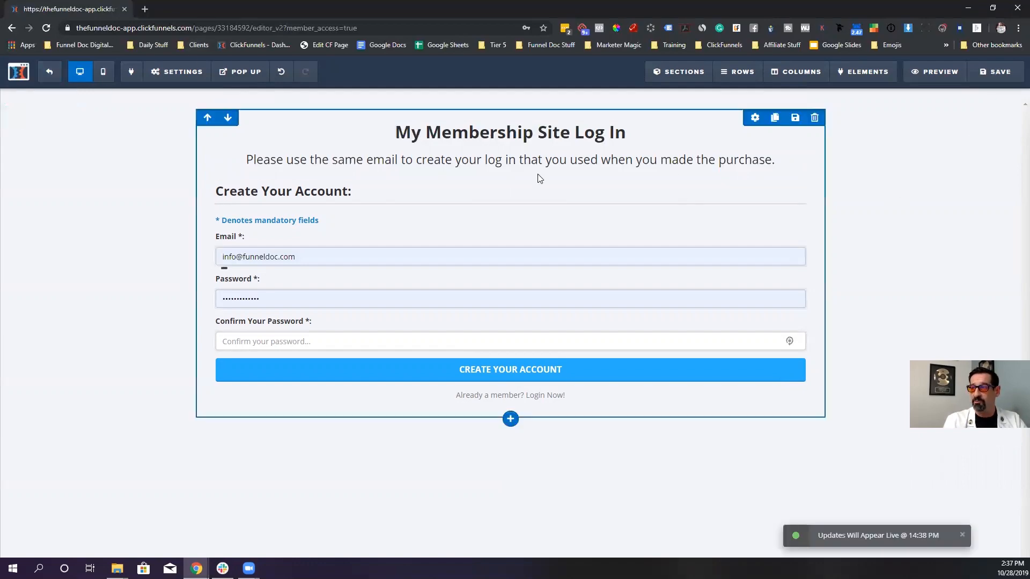
left_click(60, 80)
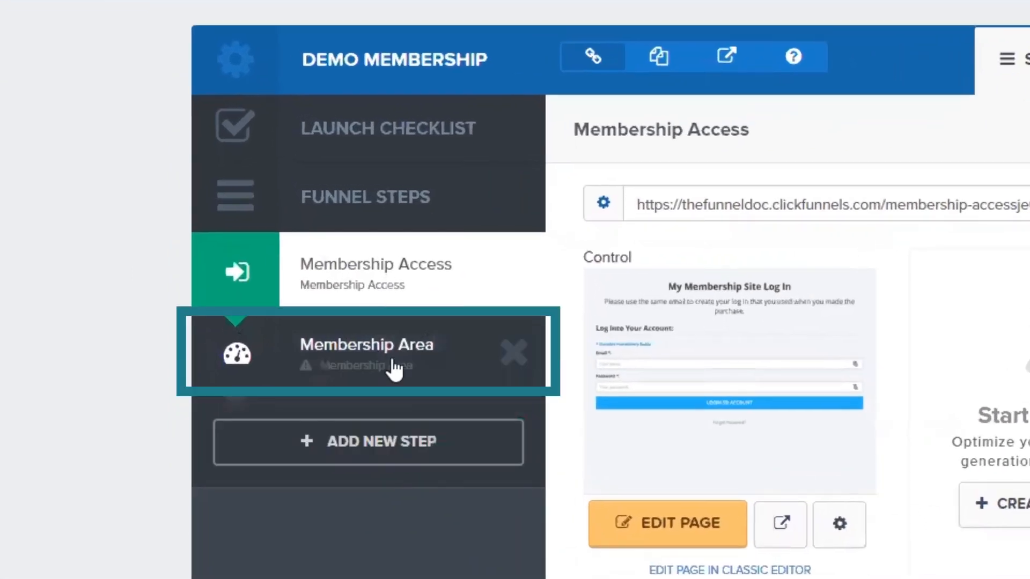
- Open the Membership Area step, preview the Grey Membership Area template, then select it
left_click(370, 379)
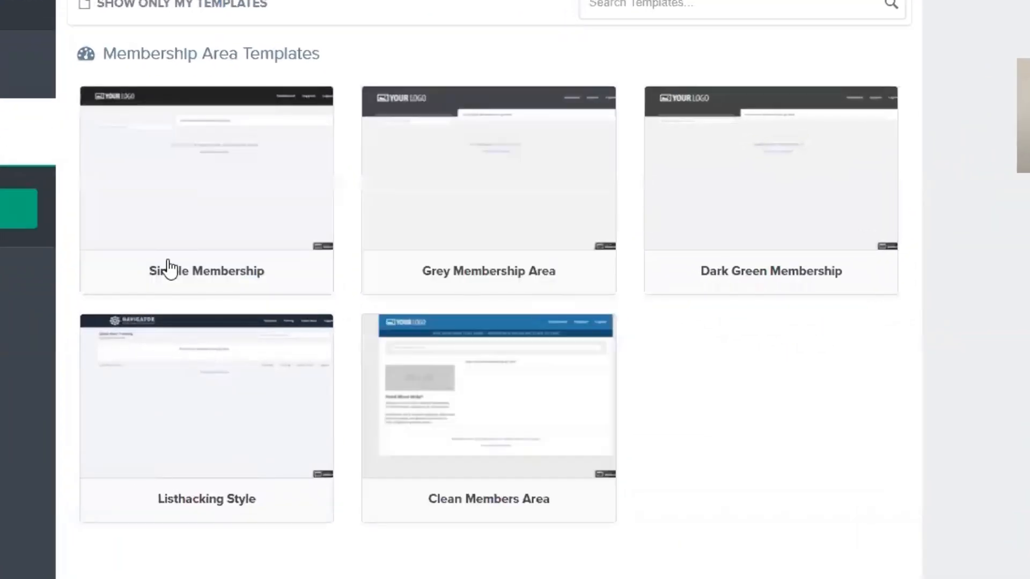
mouse_move(435, 145)
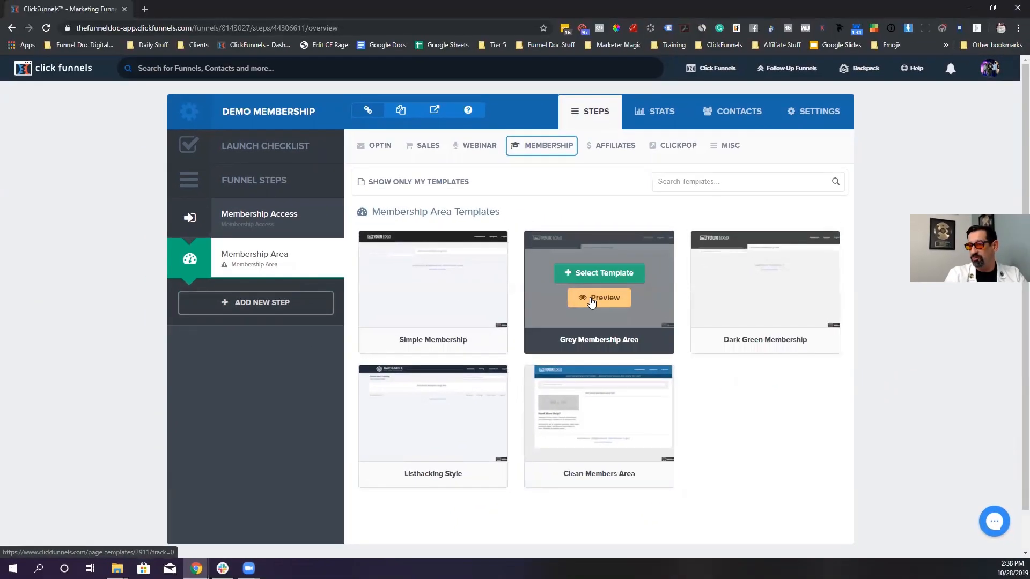
left_click(591, 303)
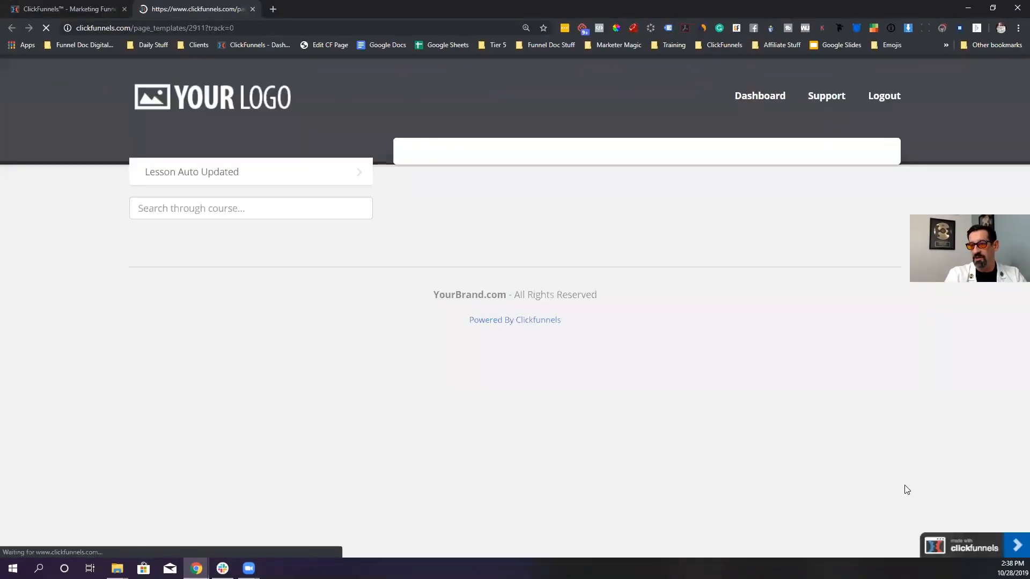
left_click(253, 9)
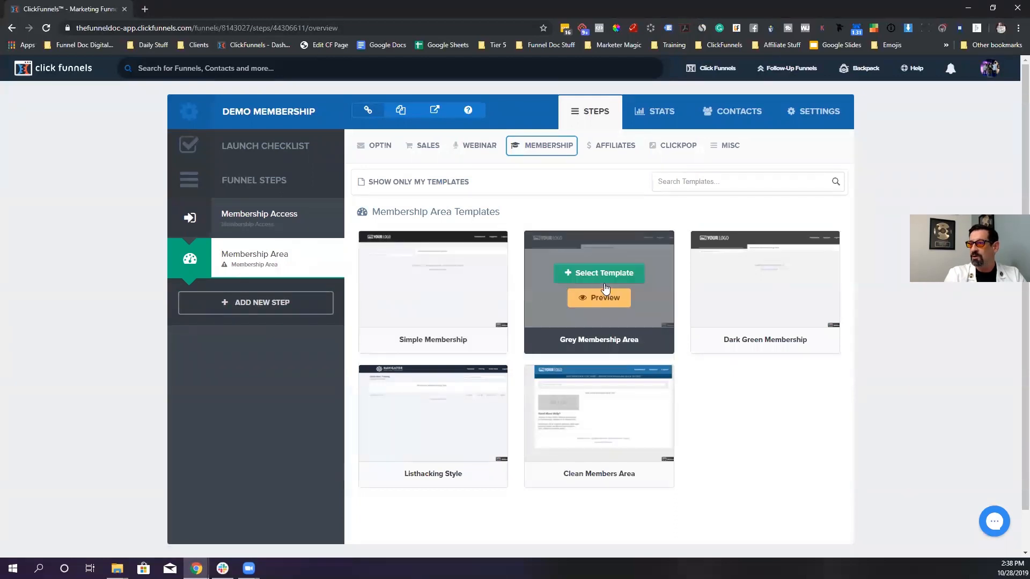
left_click(617, 274)
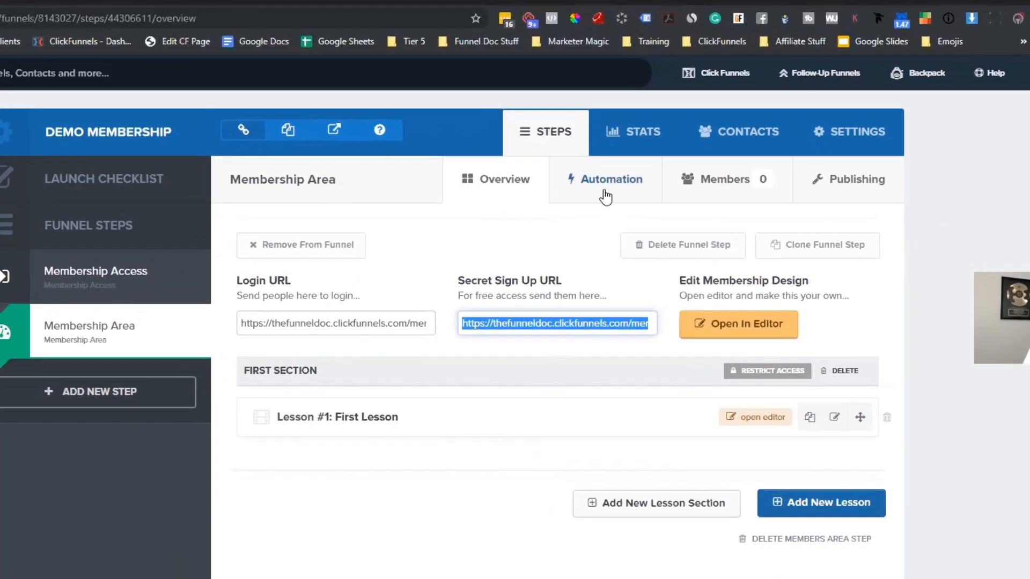
left_click(638, 153)
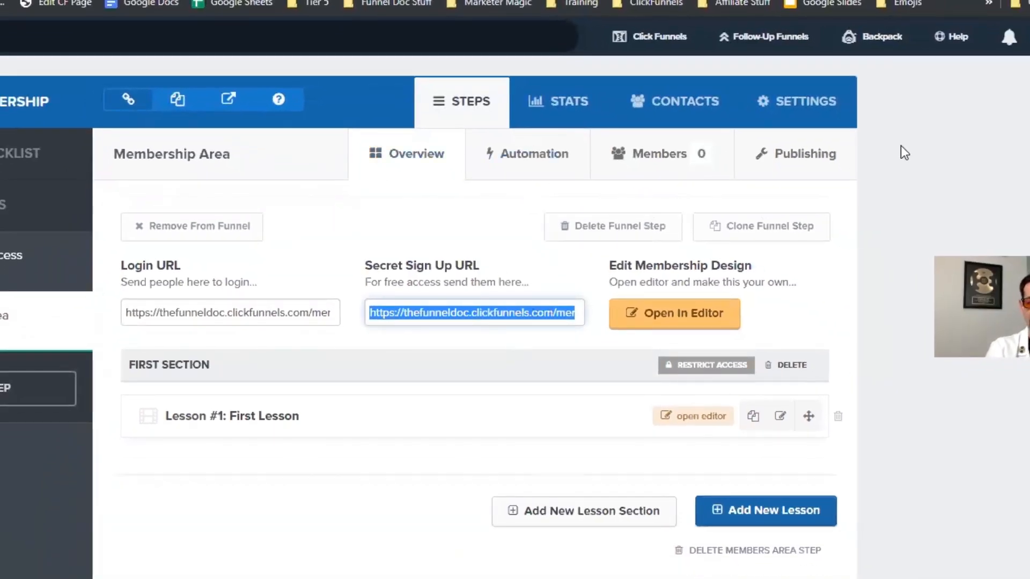
left_click(670, 441)
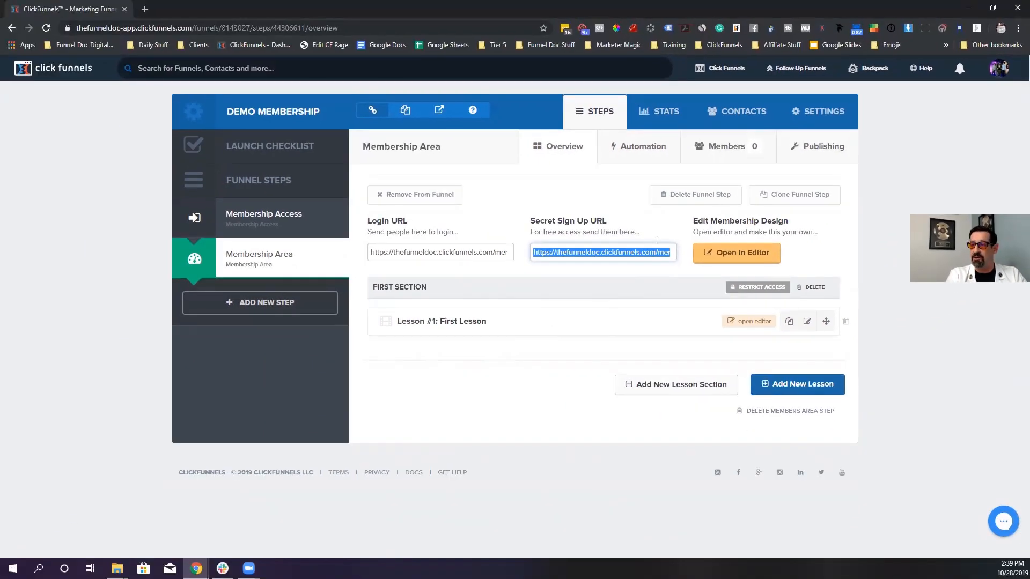
left_click(712, 148)
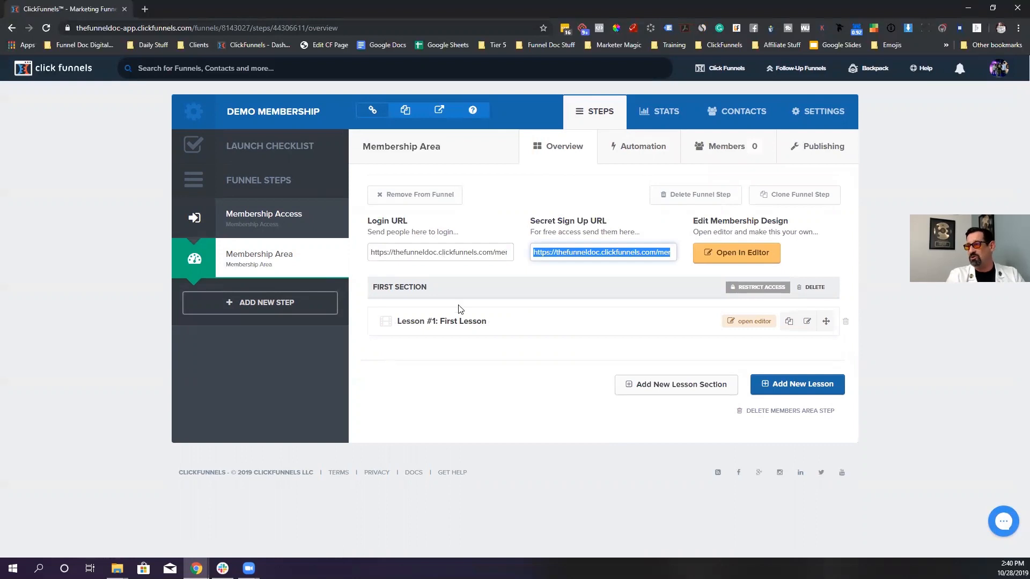
left_click(815, 148)
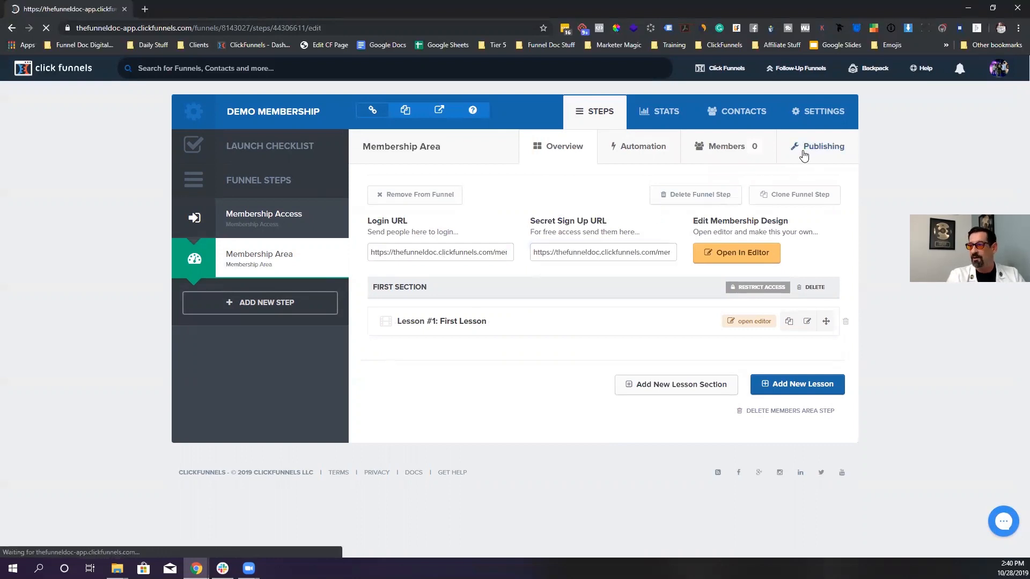
- Replace the step's path with funnellabs_membersarea and update the page
left_click_drag(709, 201, 582, 197)
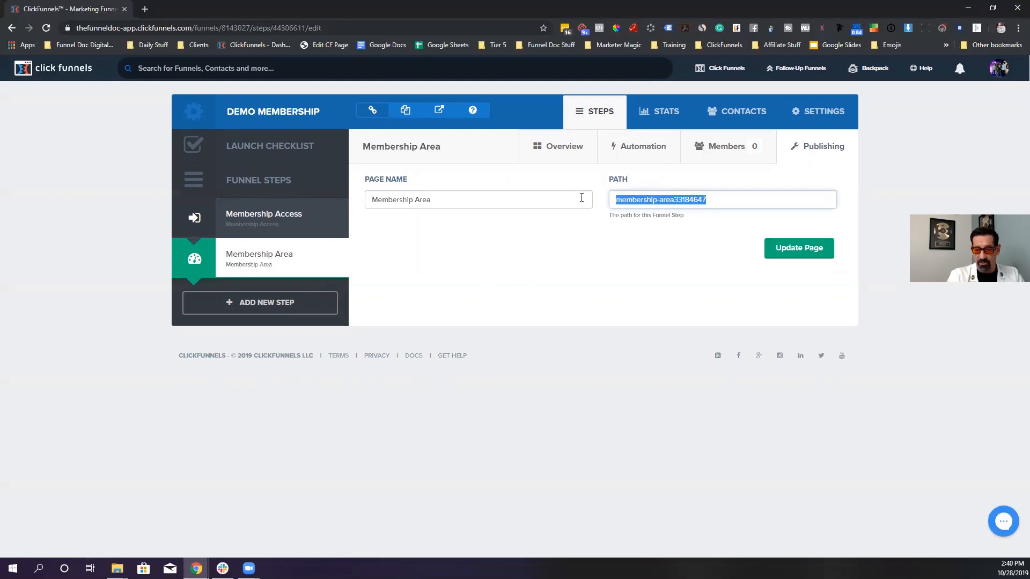
type("funnellabs")
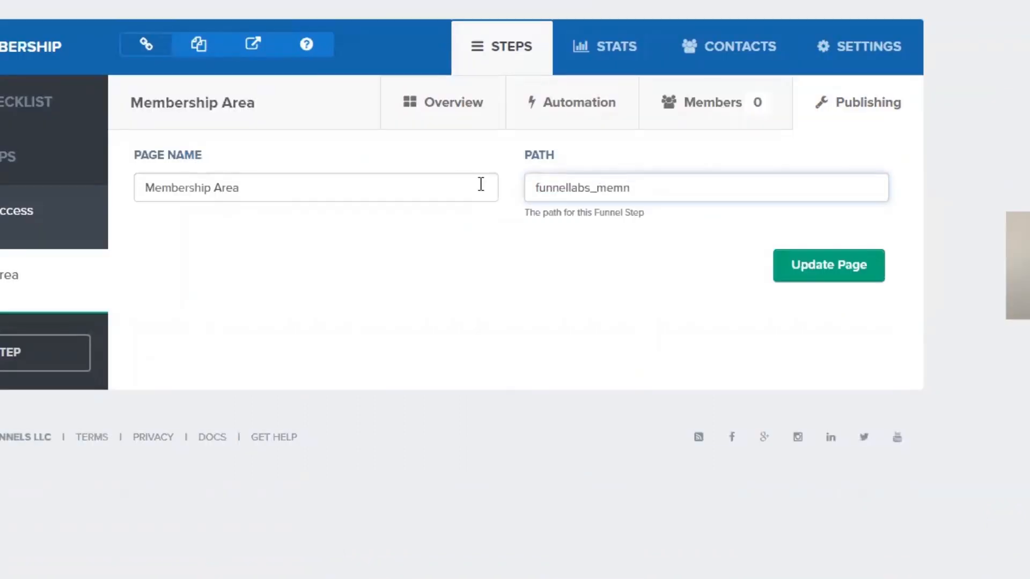
type("_membersarea")
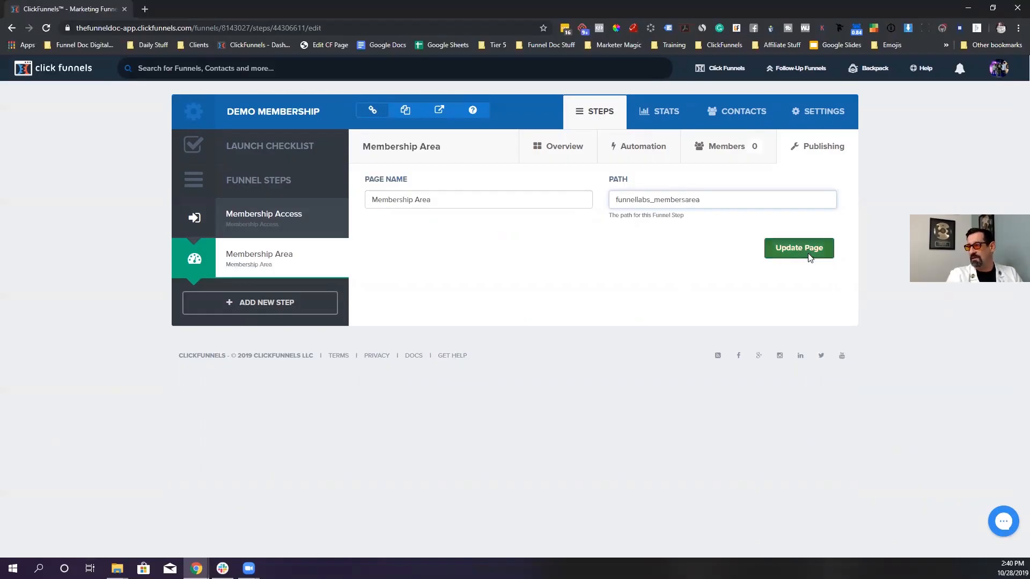
left_click(834, 262)
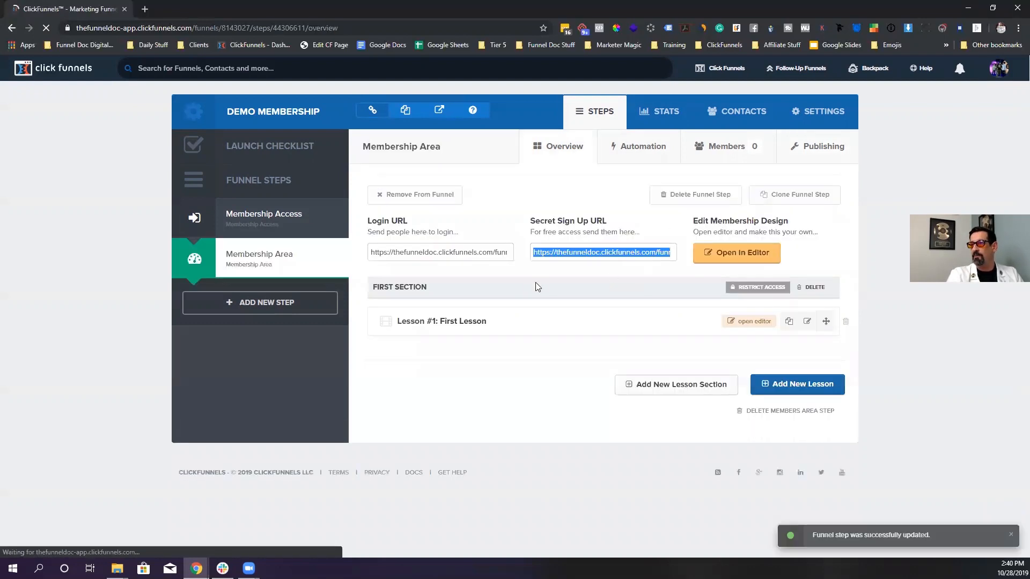
- Open the Secret Sign Up URL in a new tab and check that its path contains funnellabs_membersarea
right_click(656, 250)
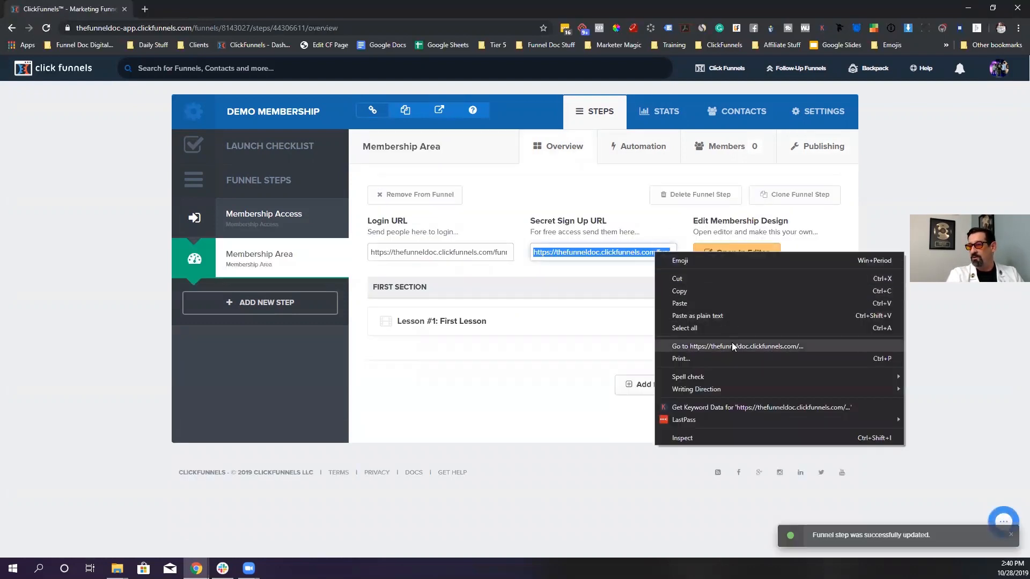
left_click(698, 345)
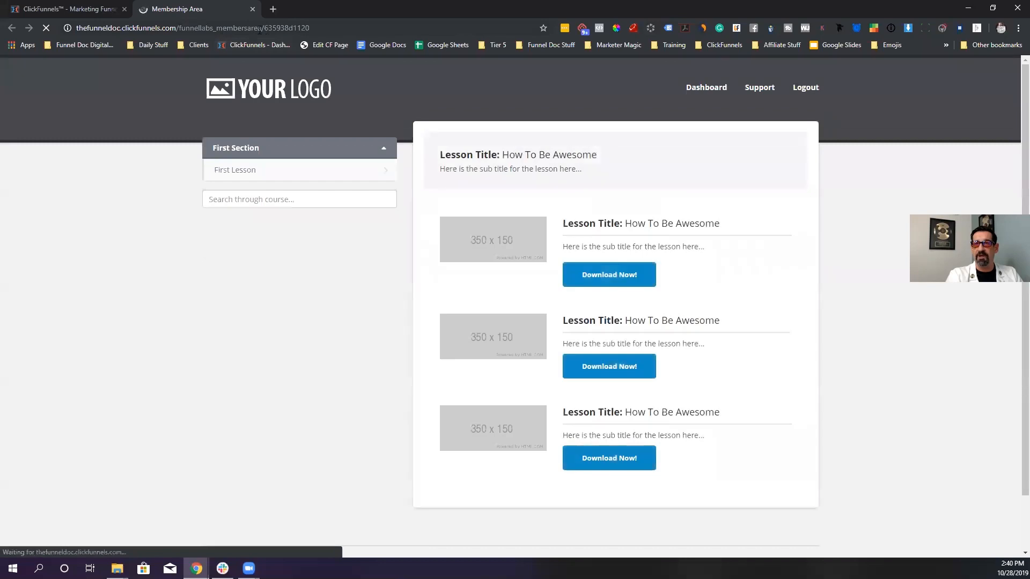
left_click_drag(259, 28, 211, 28)
left_click_drag(335, 28, 290, 28)
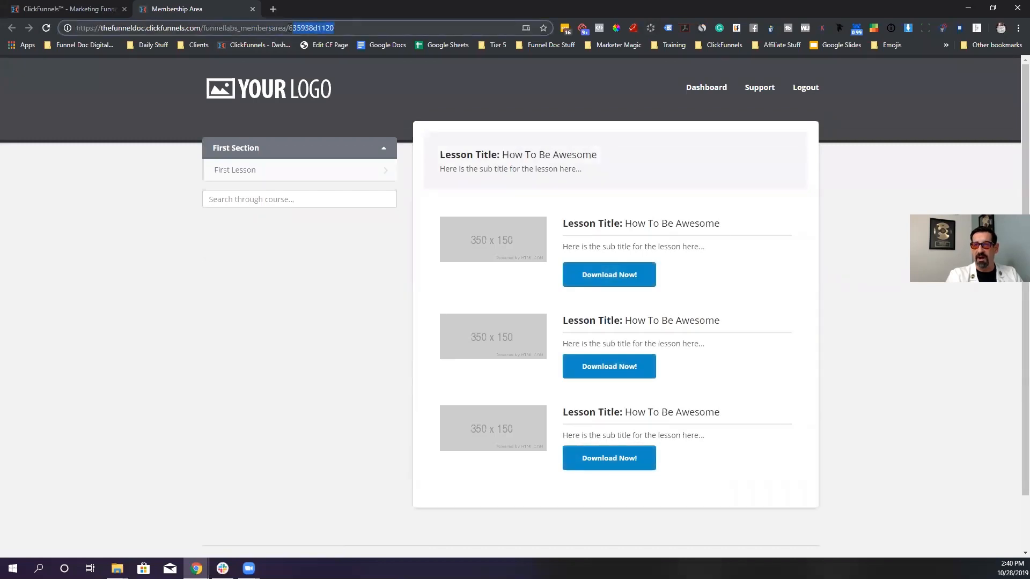
double_click(277, 29)
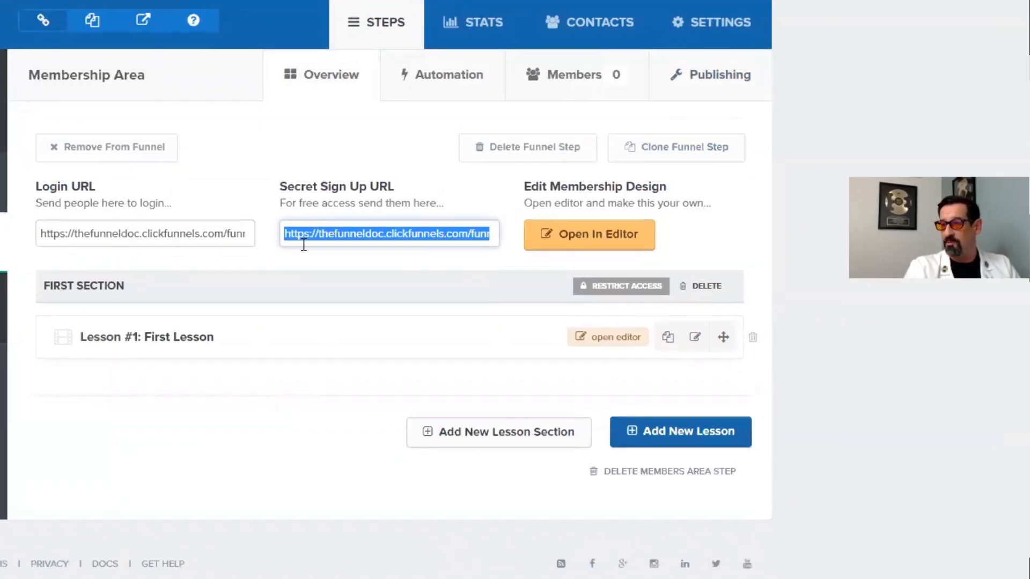
left_click(223, 236)
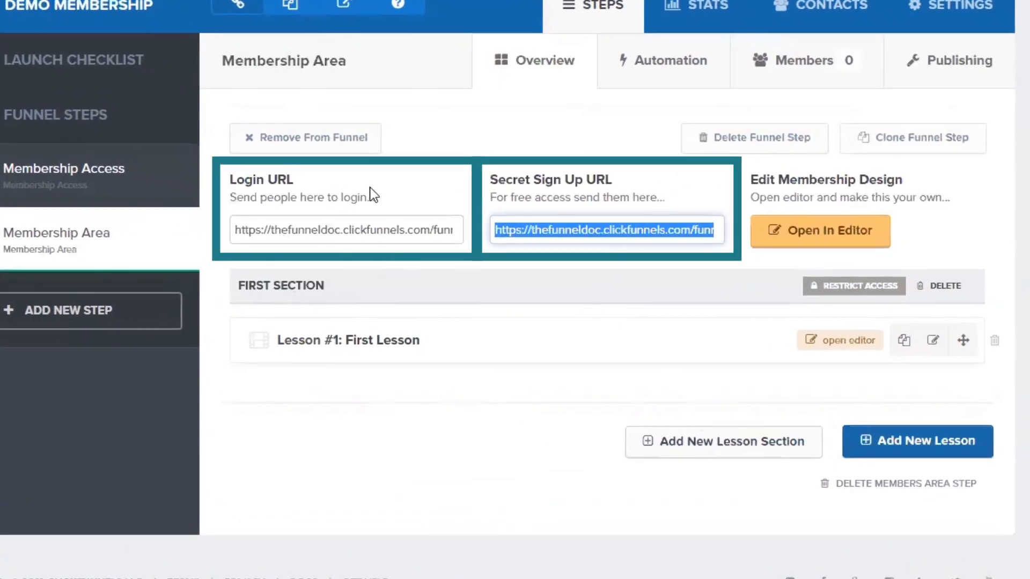
left_click(269, 194)
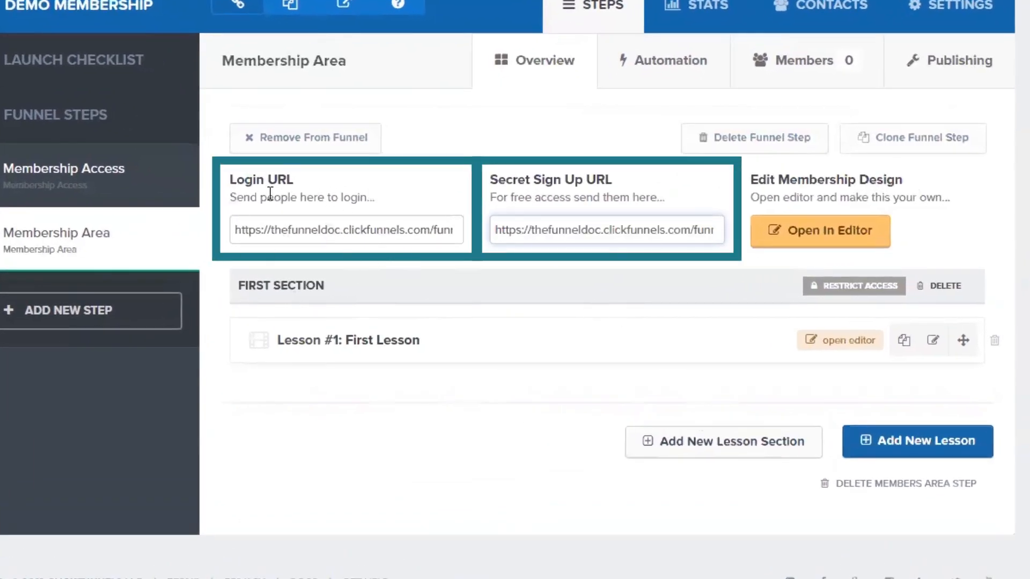
left_click(601, 232)
right_click(608, 233)
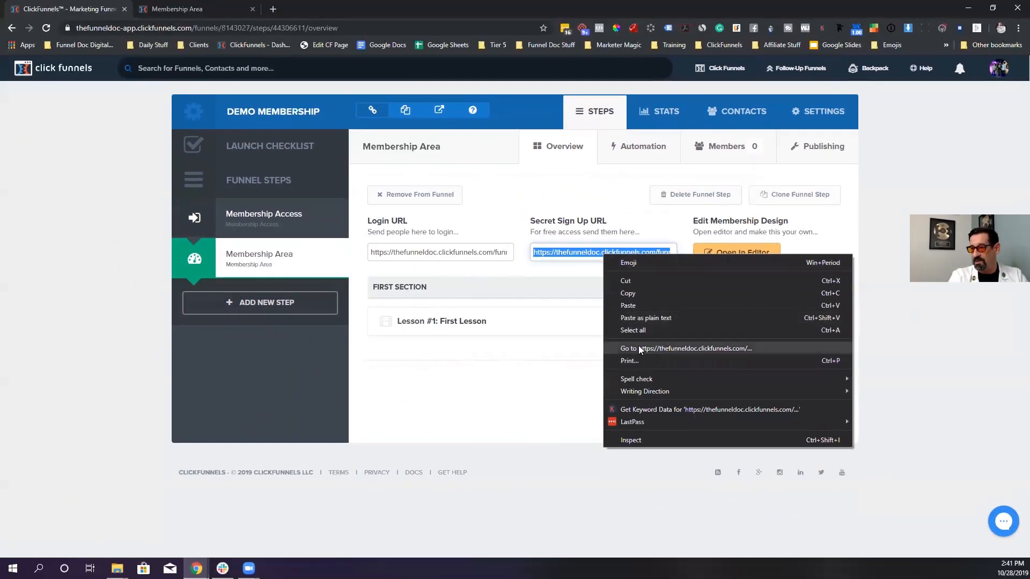
left_click(641, 296)
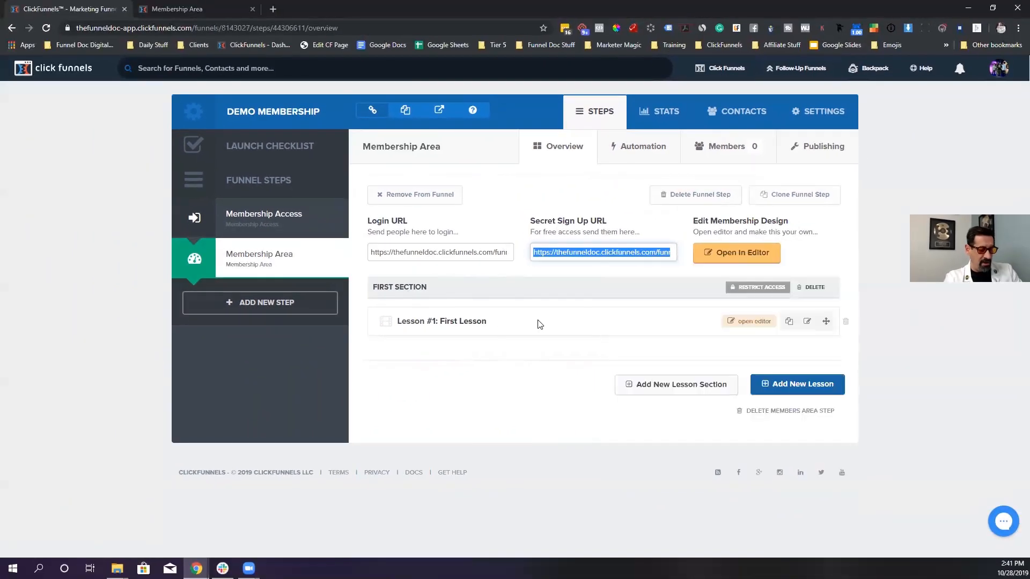
key("ctrl+shift+n")
key("Return")
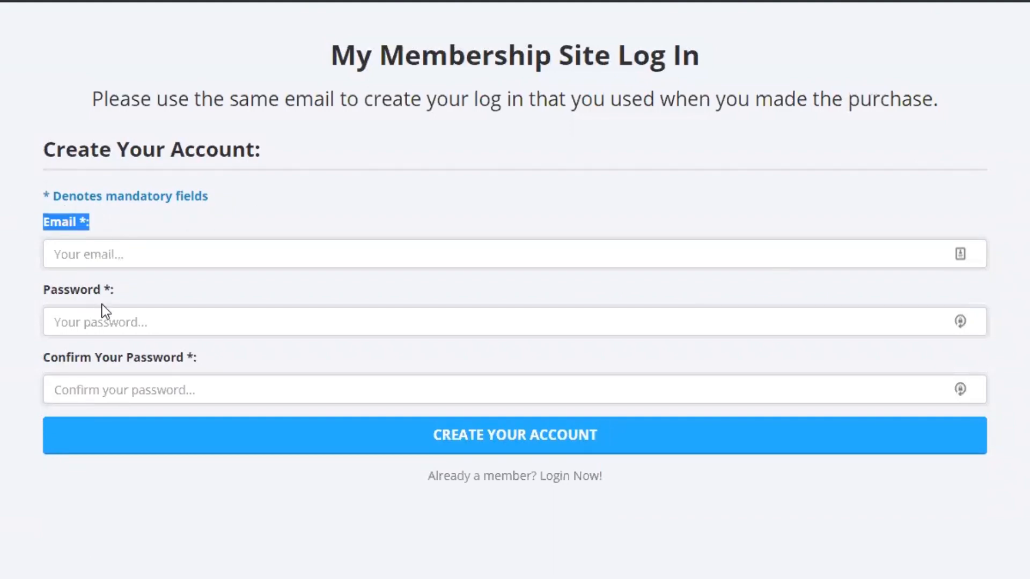
left_click_drag(32, 294, 115, 292)
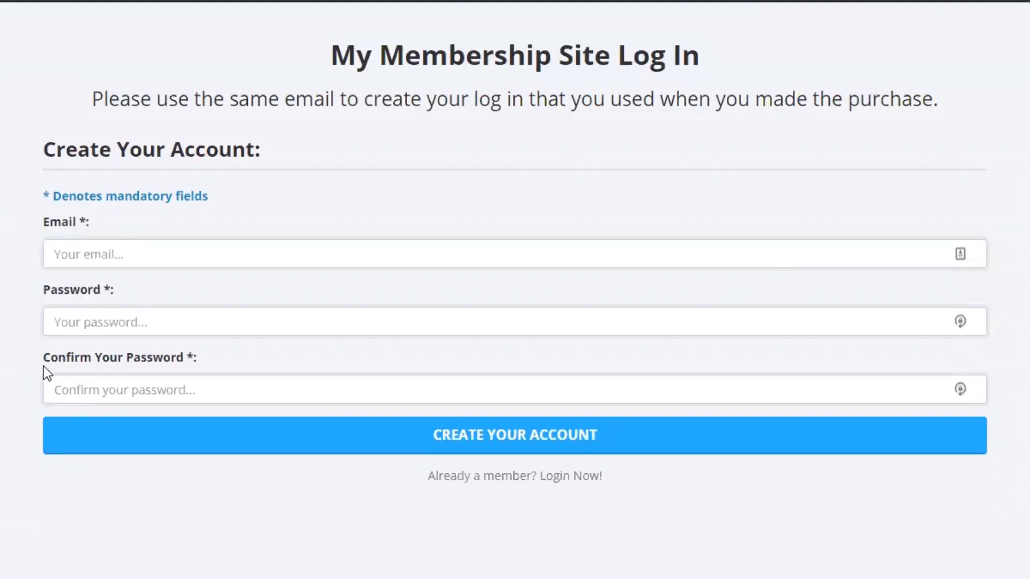
left_click_drag(43, 369, 198, 358)
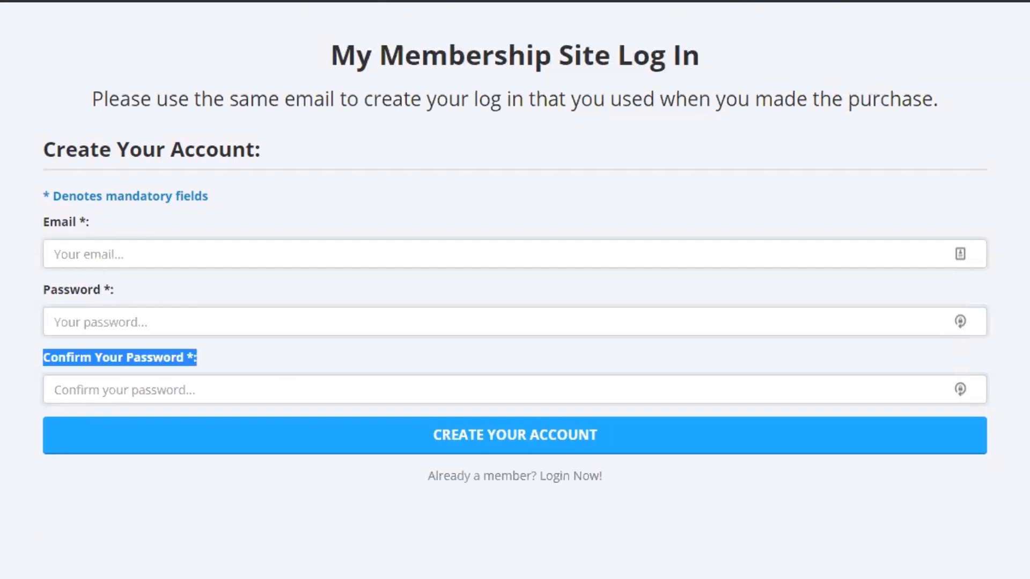
left_click(98, 324)
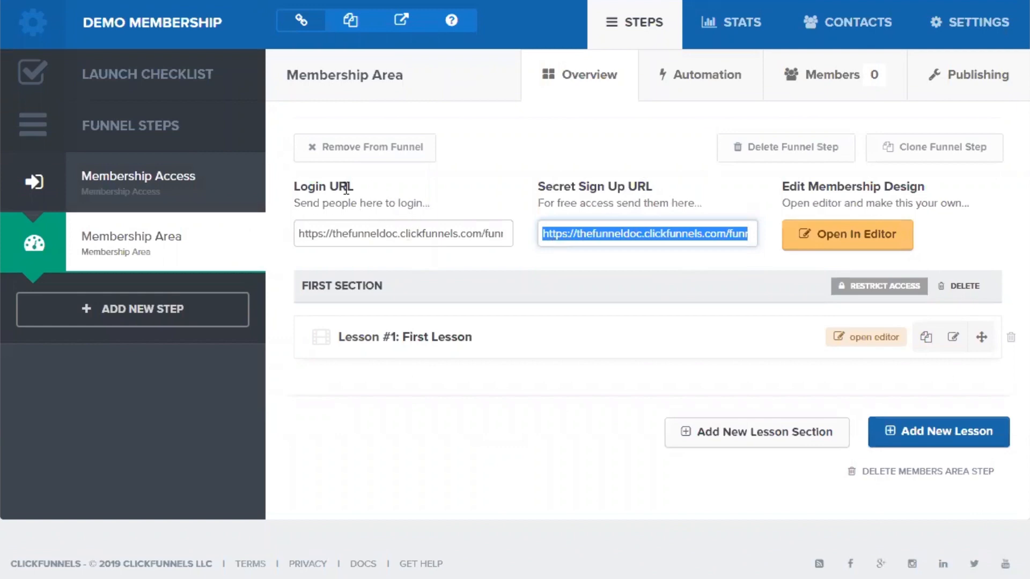
- Review the Login URL, Secret Sign Up URL and Edit Membership Design blocks on the Overview tab
left_click_drag(288, 188, 375, 186)
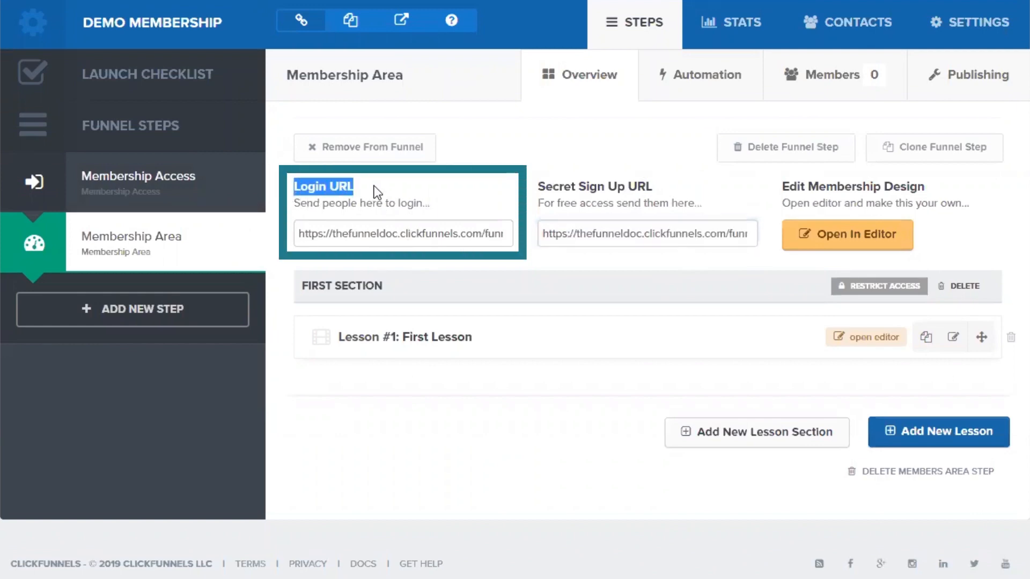
left_click(539, 187)
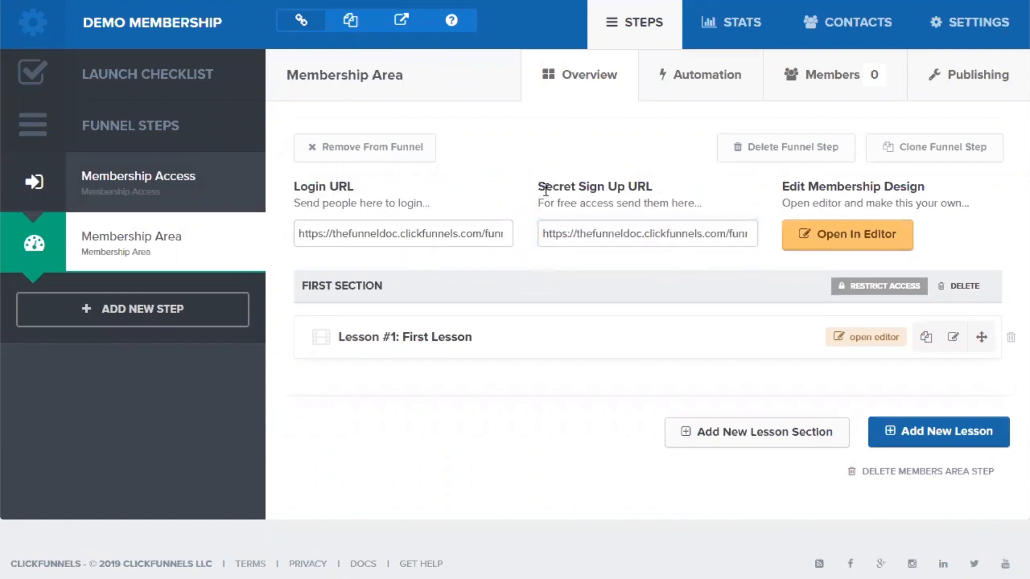
mouse_move(536, 188)
left_mouse_down()
mouse_move(617, 204)
mouse_move(659, 183)
left_mouse_up()
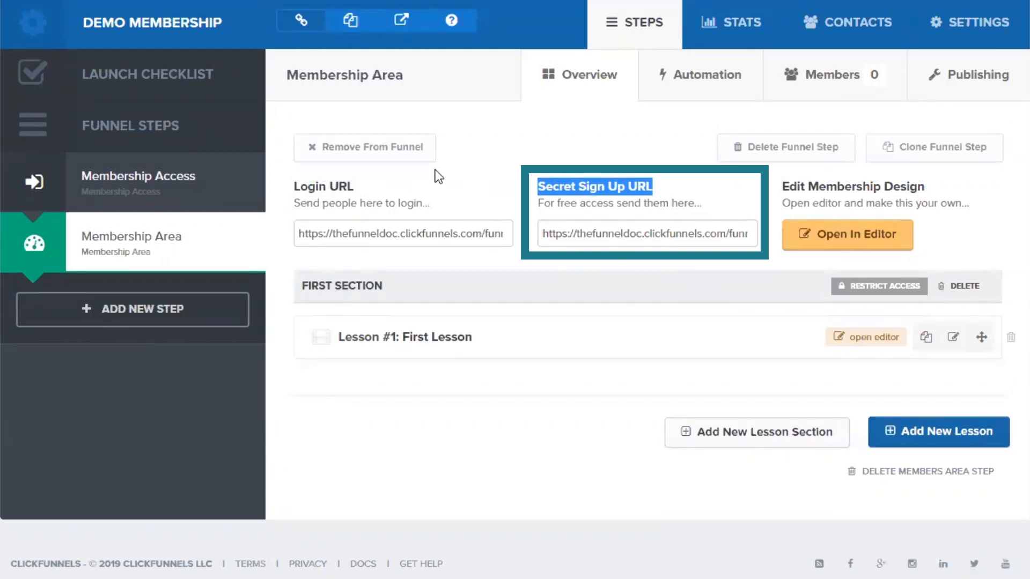
left_click(371, 192)
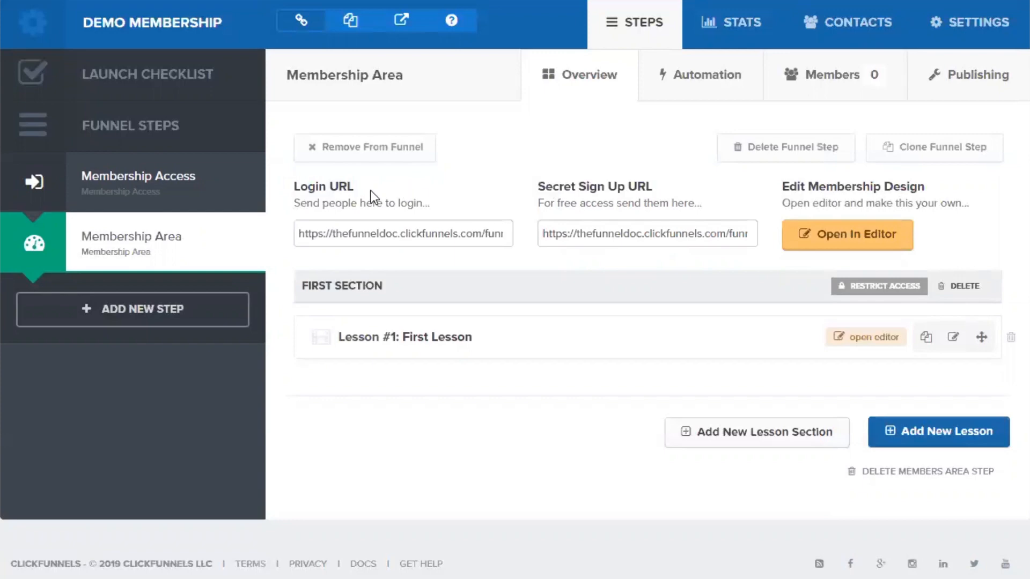
triple_click(318, 187)
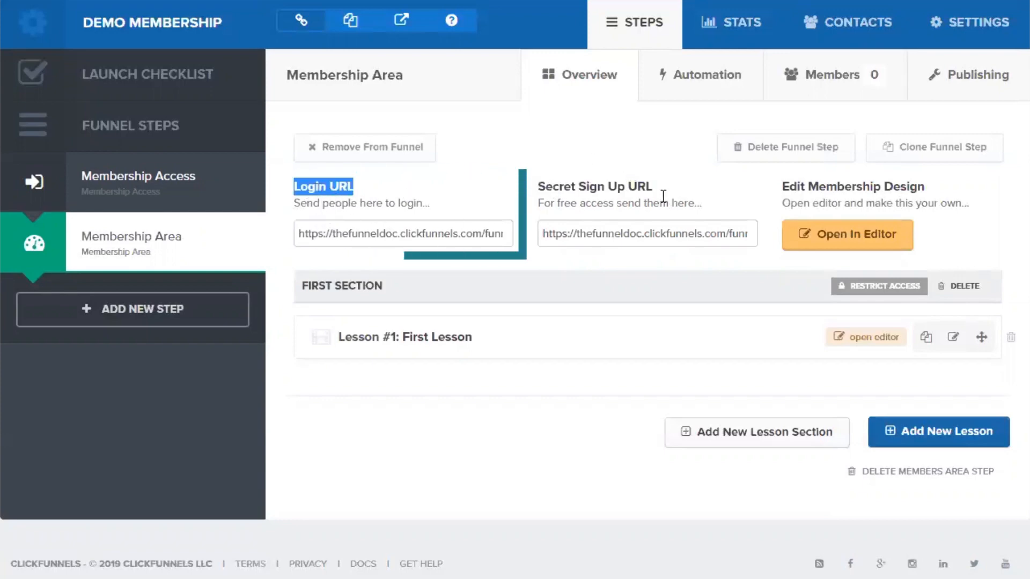
mouse_move(547, 179)
left_mouse_down()
mouse_move(654, 193)
mouse_move(537, 189)
left_mouse_up()
left_click(535, 189)
left_click(372, 185)
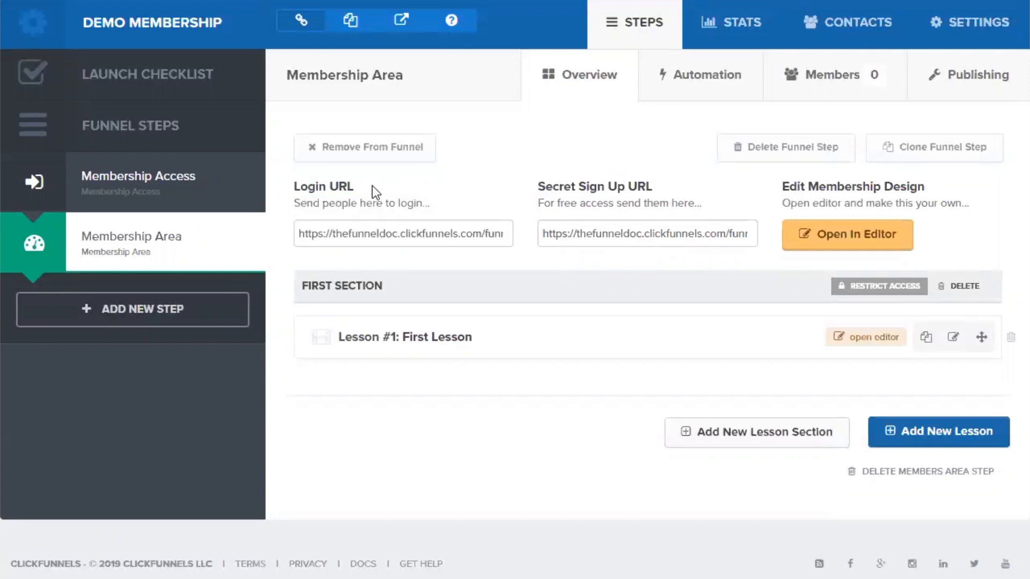
left_click_drag(363, 187, 287, 182)
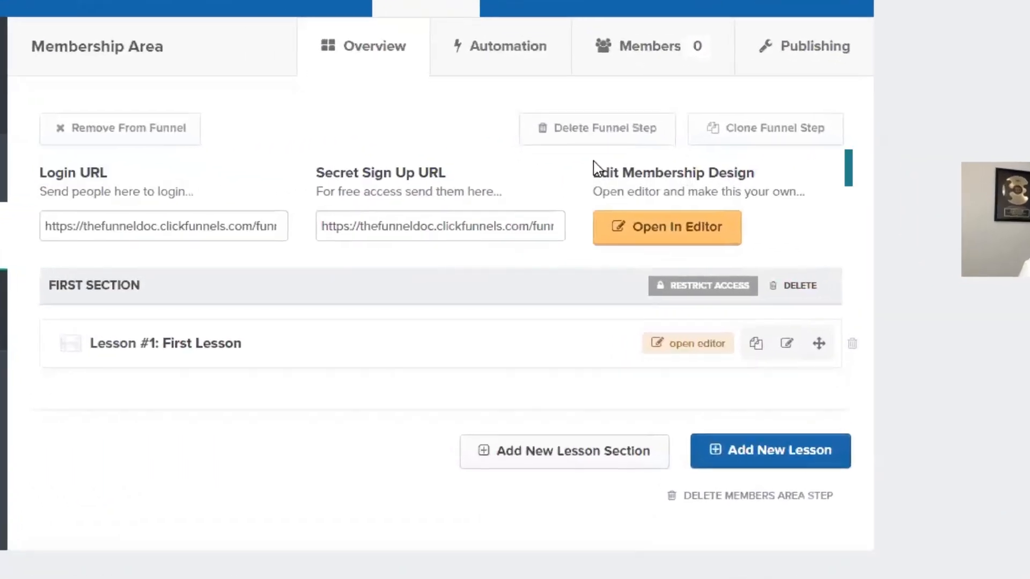
left_click_drag(682, 210, 796, 208)
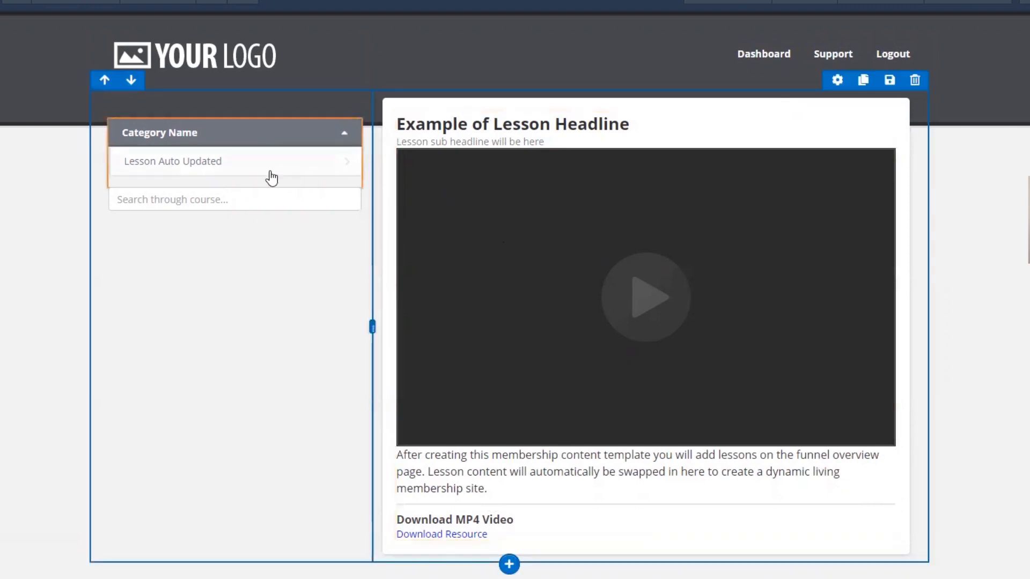
- Set the Membership Nav course menu background colour to purple
left_click(310, 137)
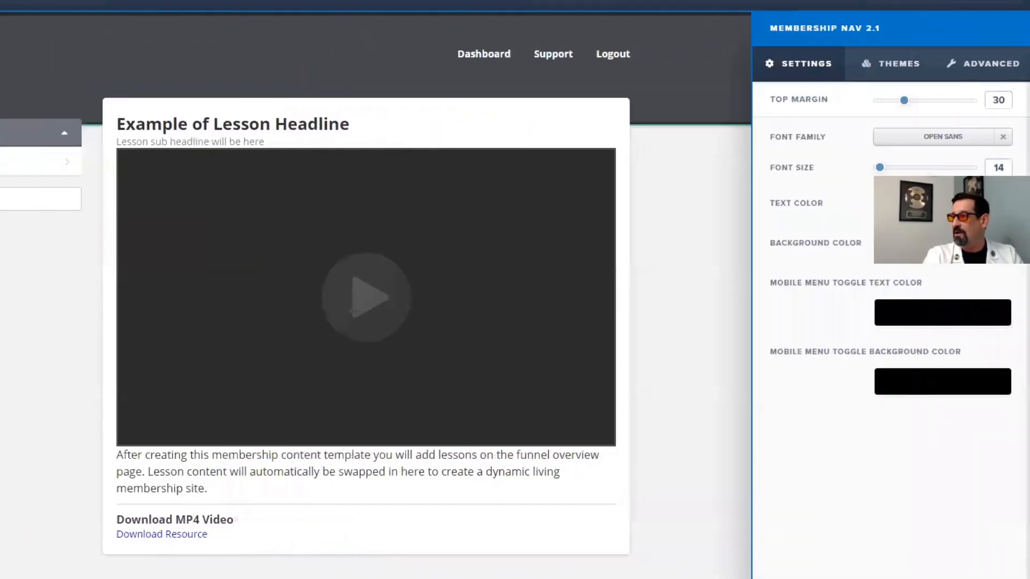
left_click(907, 244)
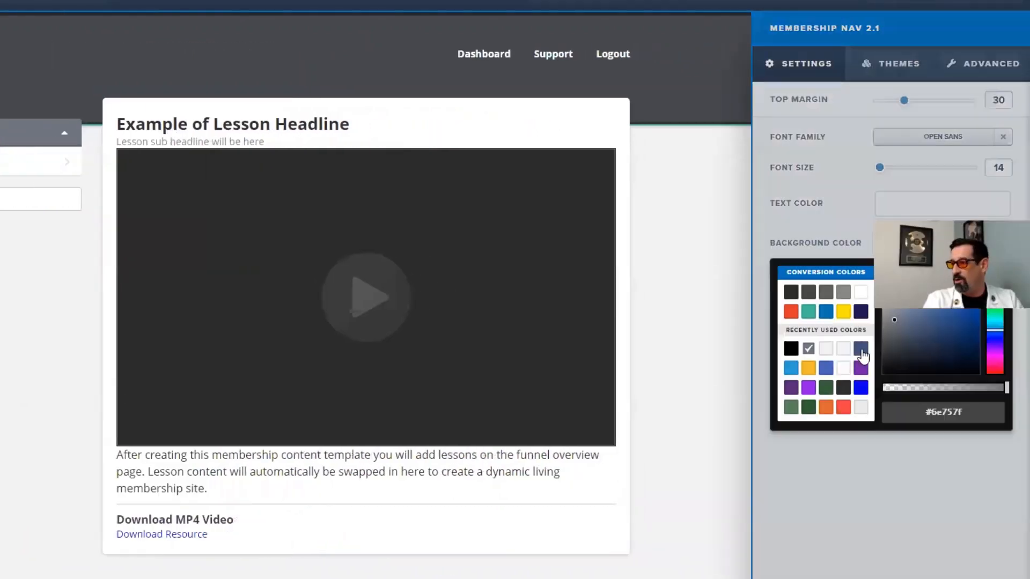
left_click(862, 370)
left_click(61, 349)
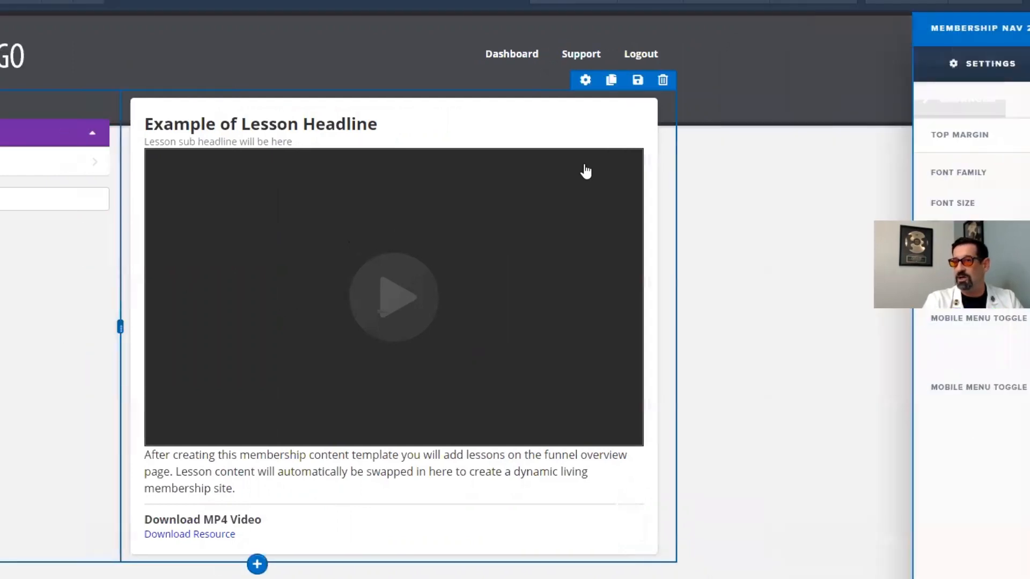
- Set the top section's background colour to dark navy #201652
left_click(501, 122)
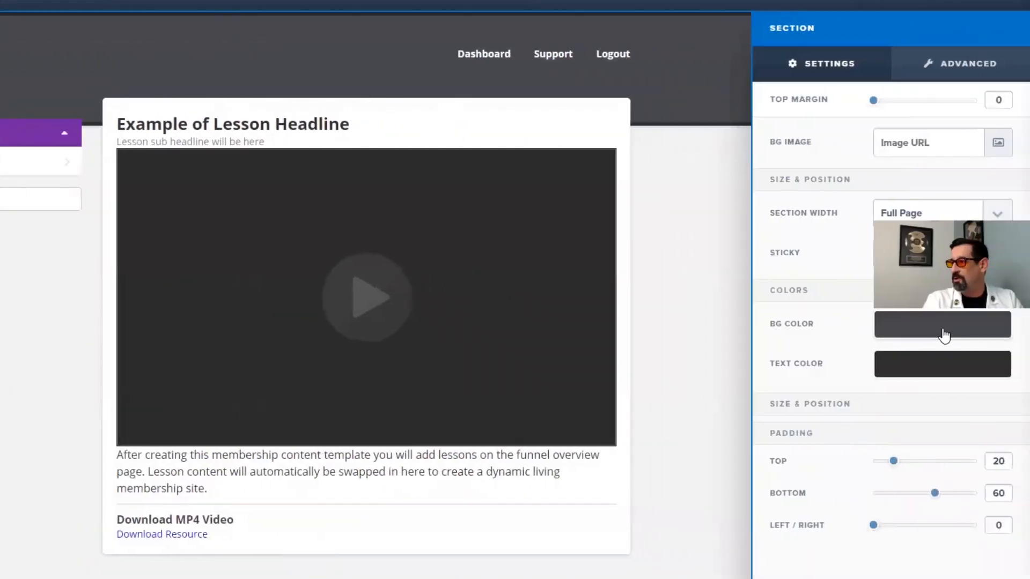
left_click(943, 328)
left_click(861, 393)
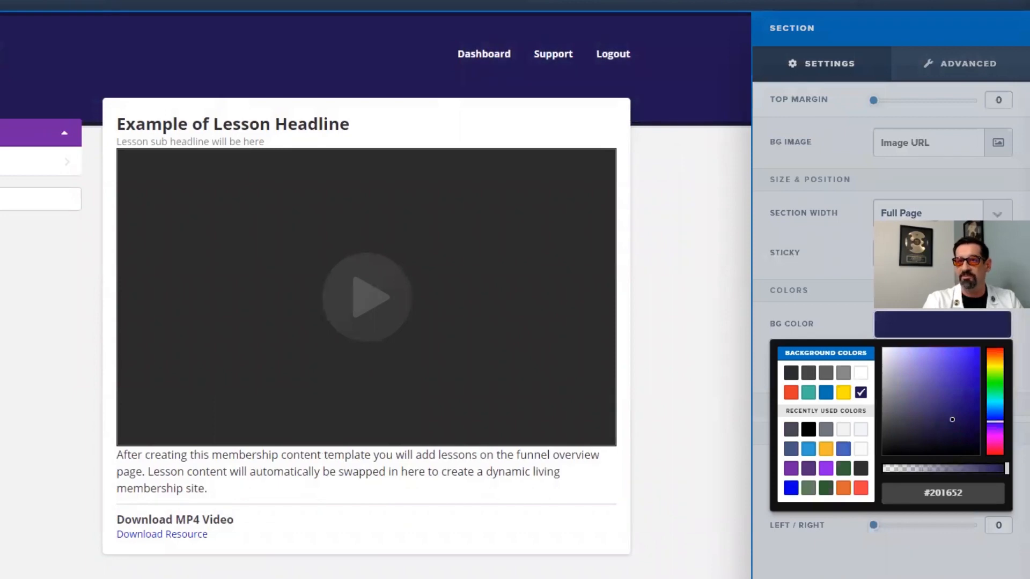
left_click(142, 53)
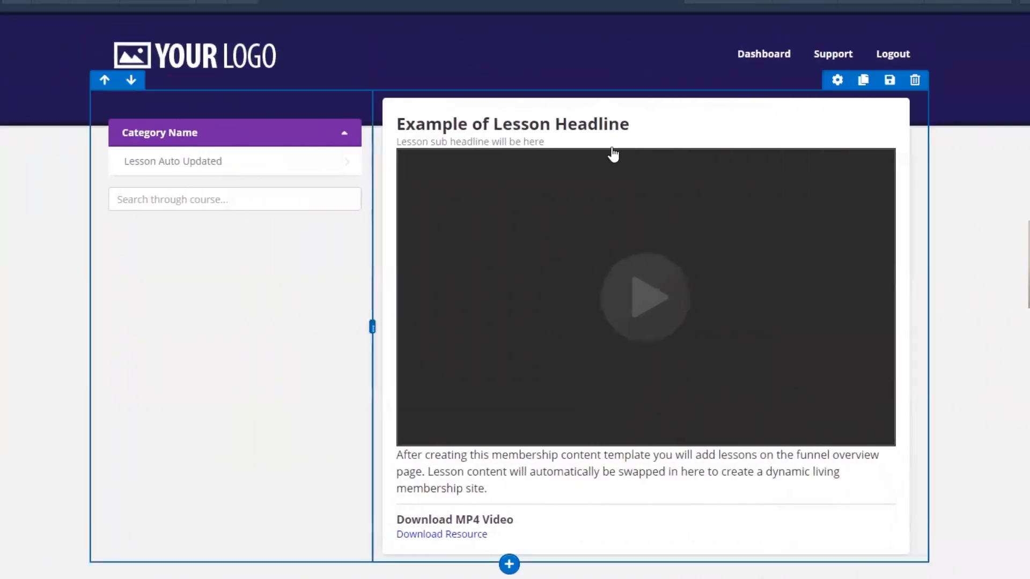
left_click(209, 54)
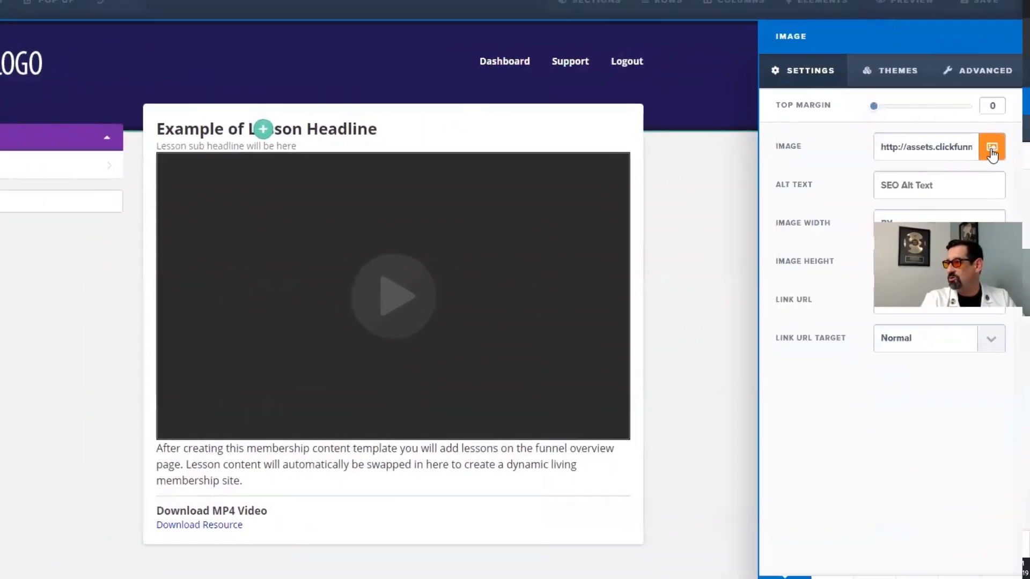
- Replace the header logo with the Funnel Labs image, set its width to 400 and make its radius Circle
left_click(992, 150)
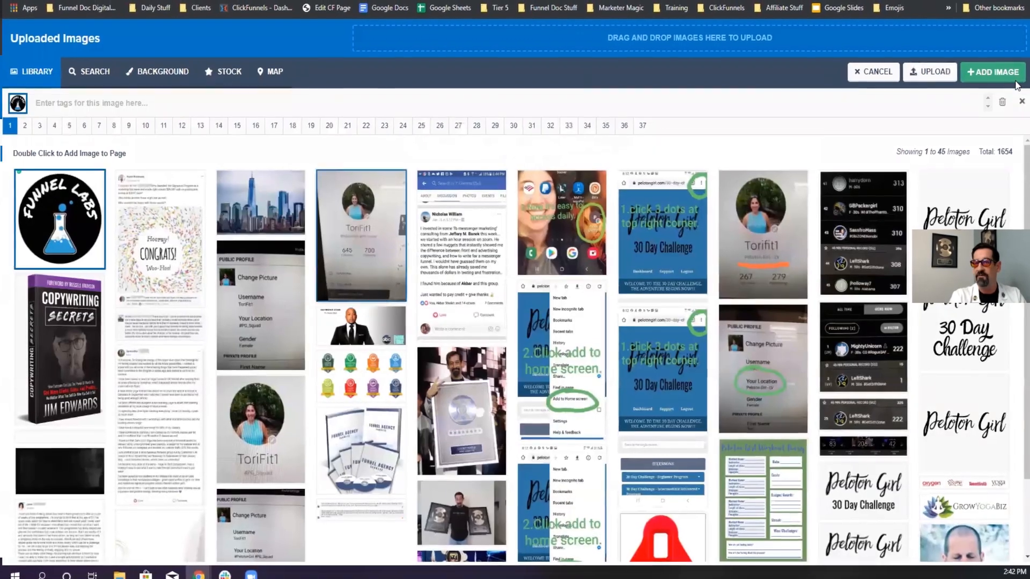
left_click(993, 72)
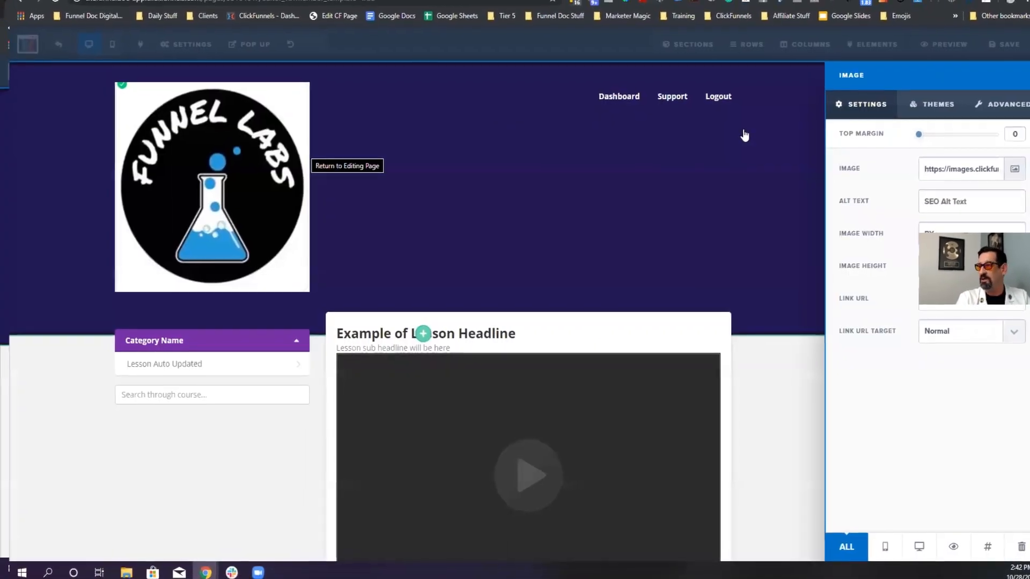
left_click(954, 231)
type("4")
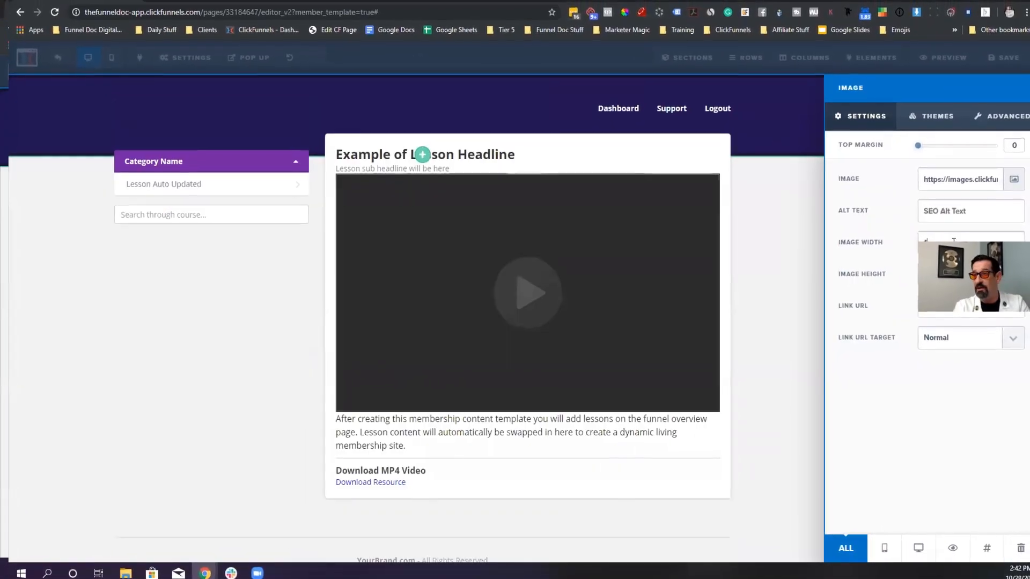
type("00")
left_click(1018, 119)
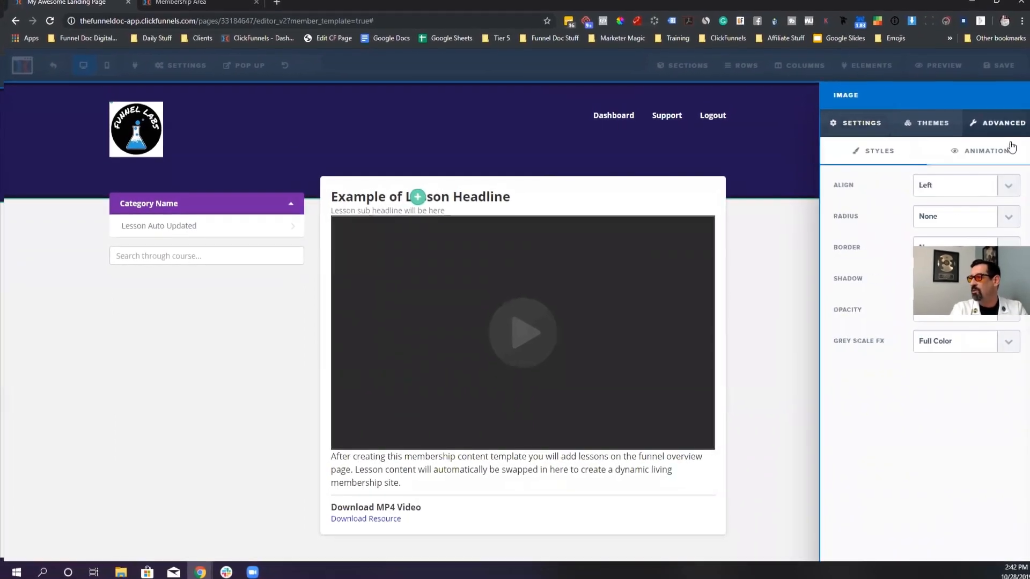
left_click(948, 217)
left_click(926, 242)
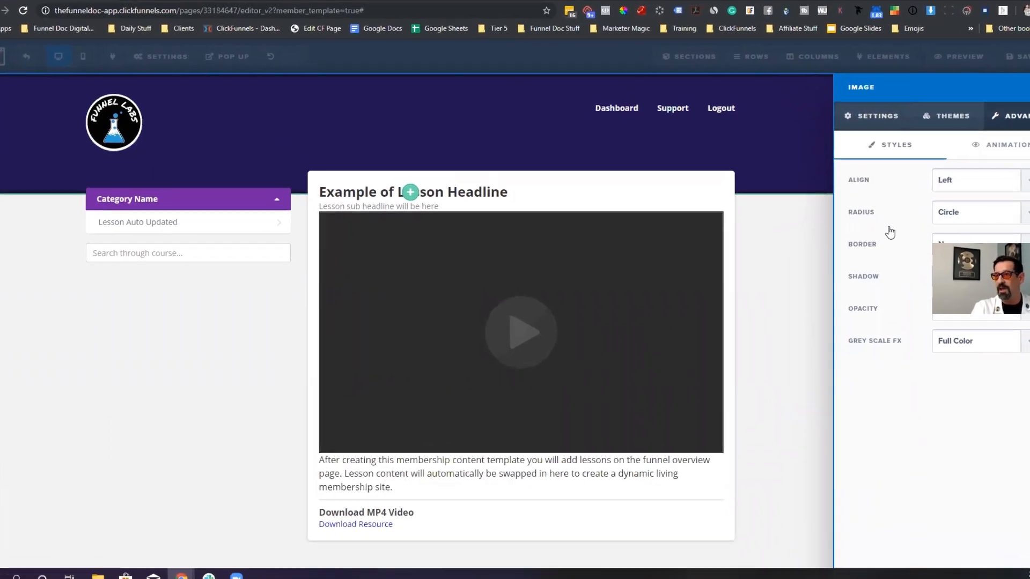
left_click(627, 302)
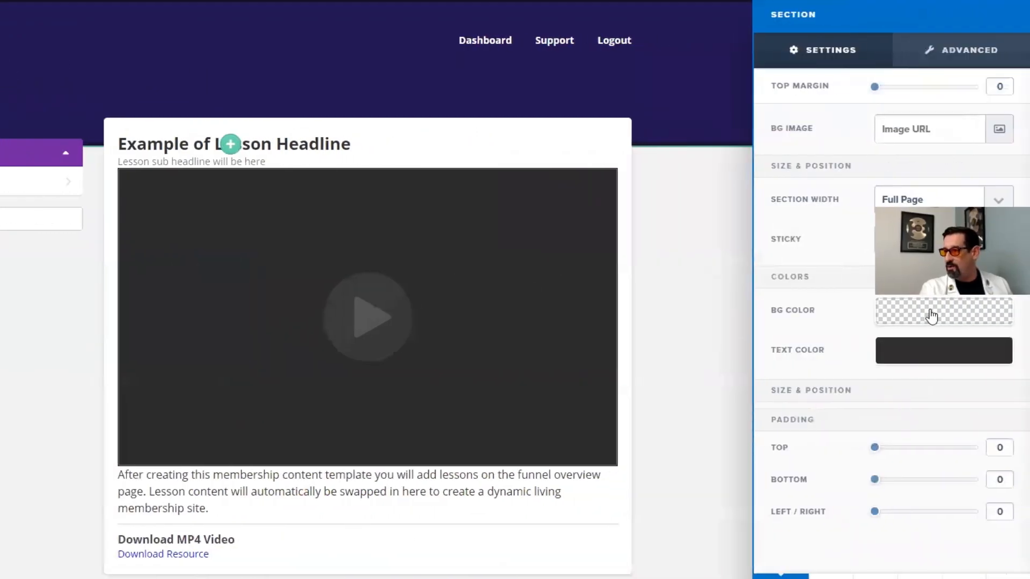
- Set the body section background to fully opaque black
left_click(930, 313)
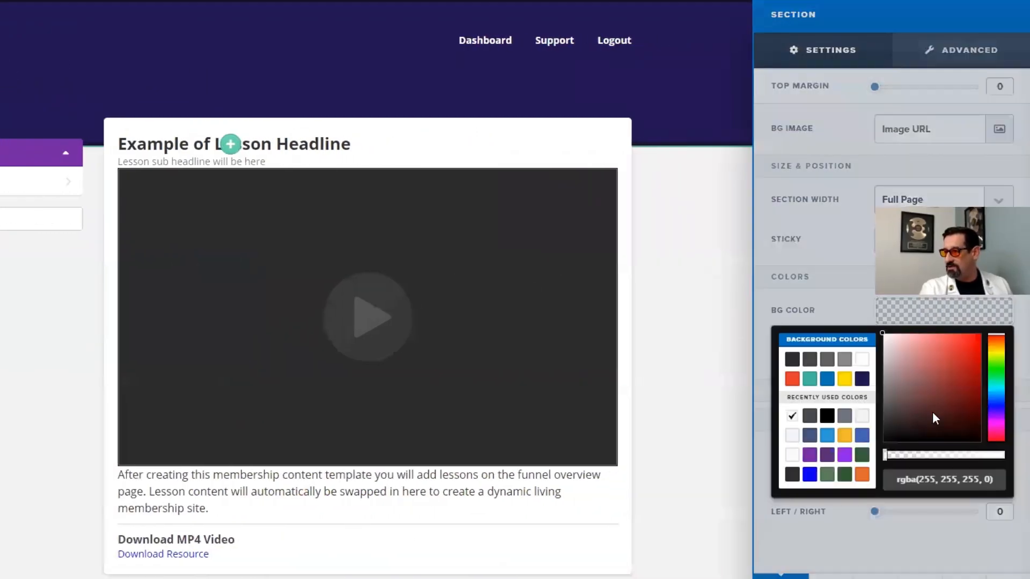
left_click_drag(918, 414, 816, 475)
left_click_drag(894, 456, 1016, 433)
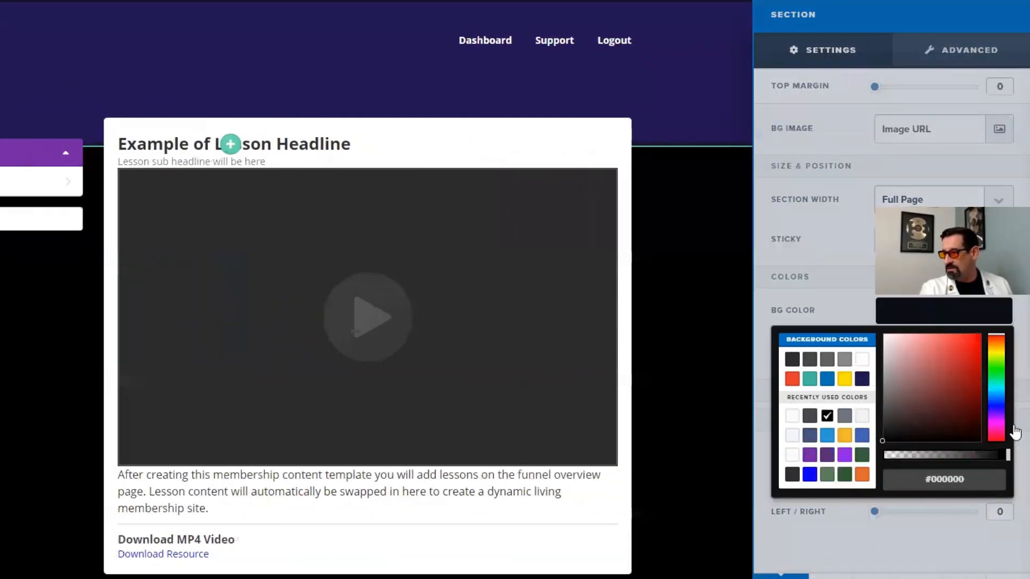
left_click(759, 334)
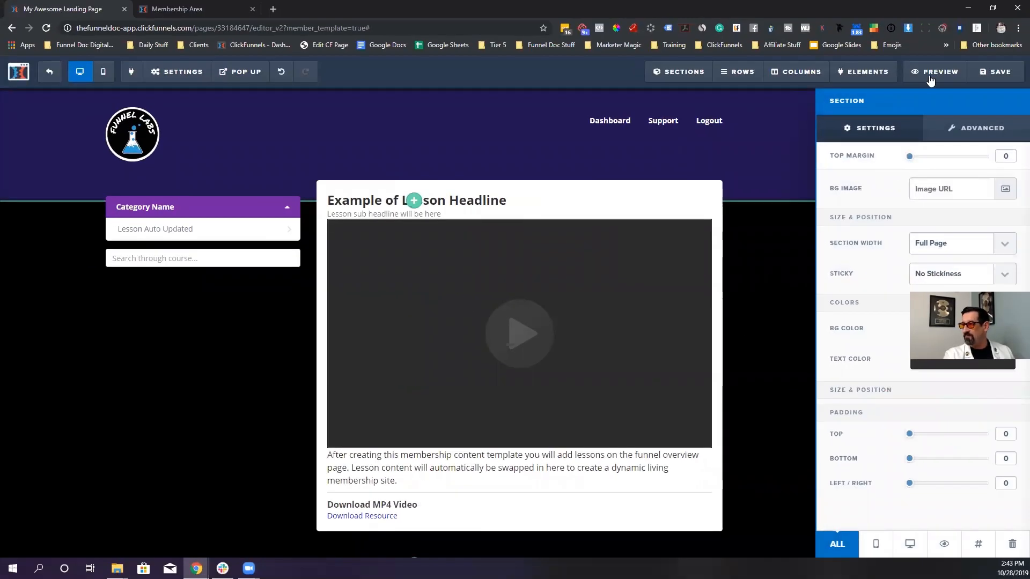
- Preview the membership page in a new tab
left_click(933, 79)
left_click(933, 81)
left_click(933, 80)
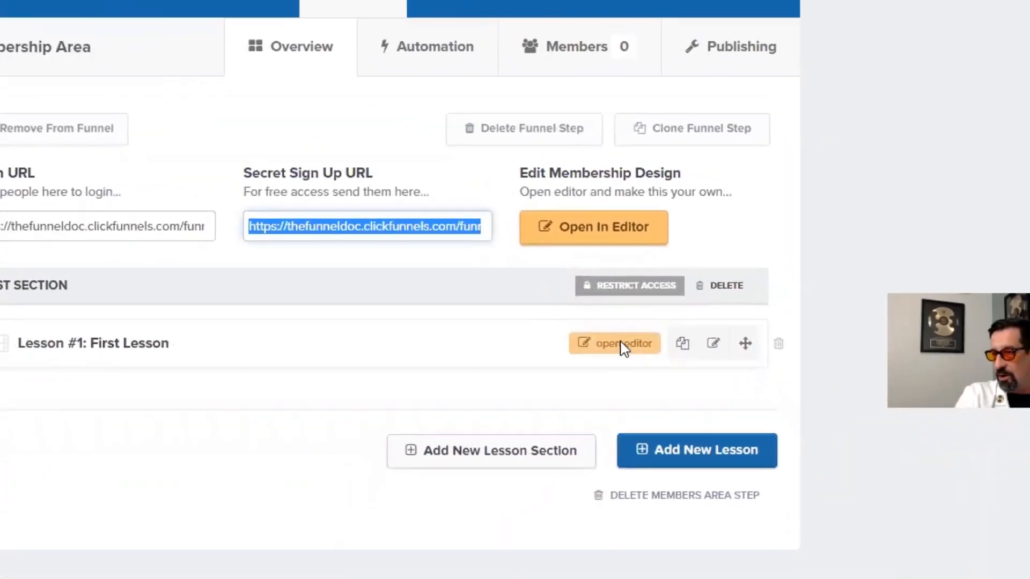
- Open Lesson #1 in the editor and delete its bottom content row
left_click(562, 349)
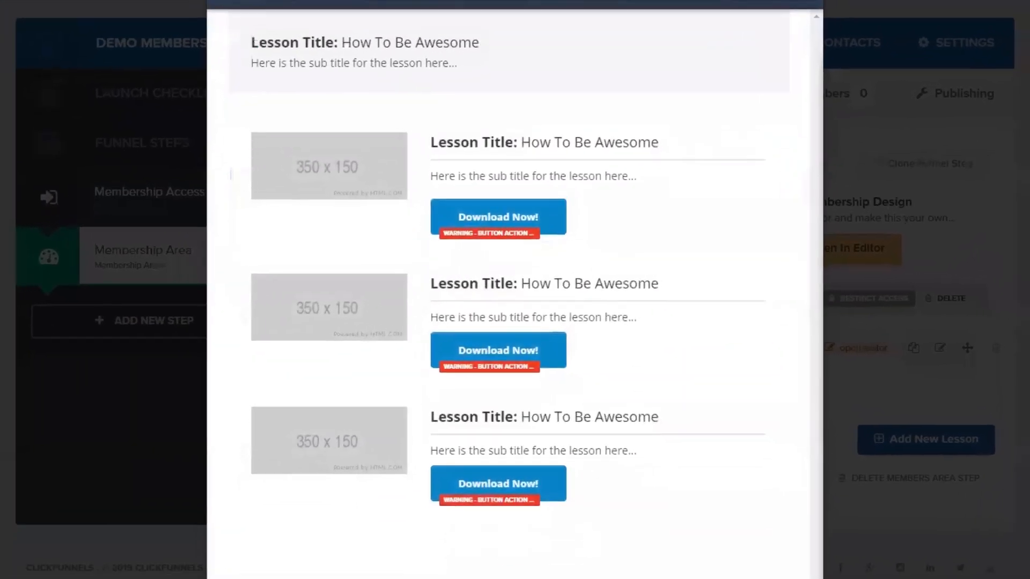
left_click(218, 5)
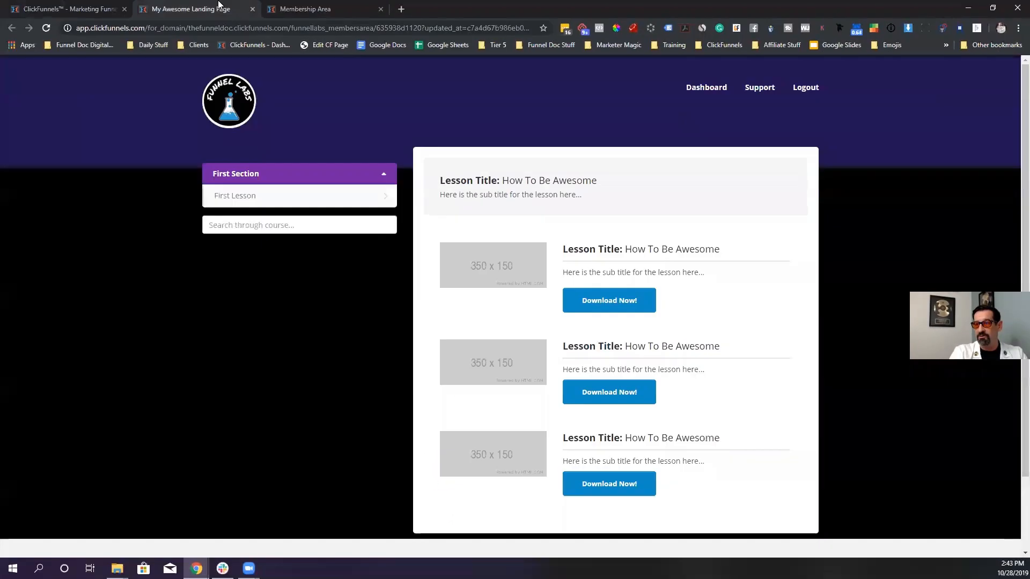
left_click(50, 8)
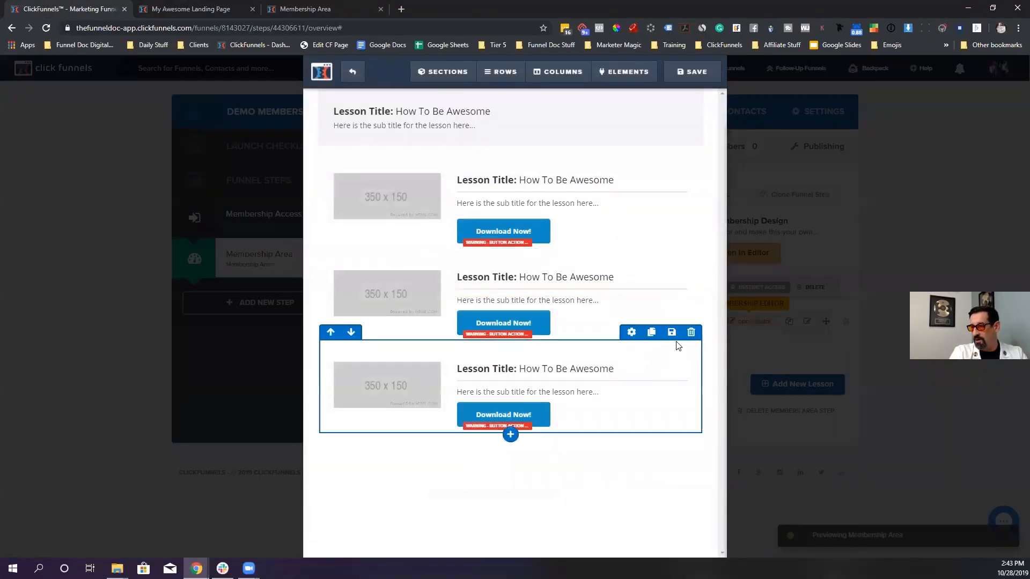
left_click(691, 332)
left_click(565, 89)
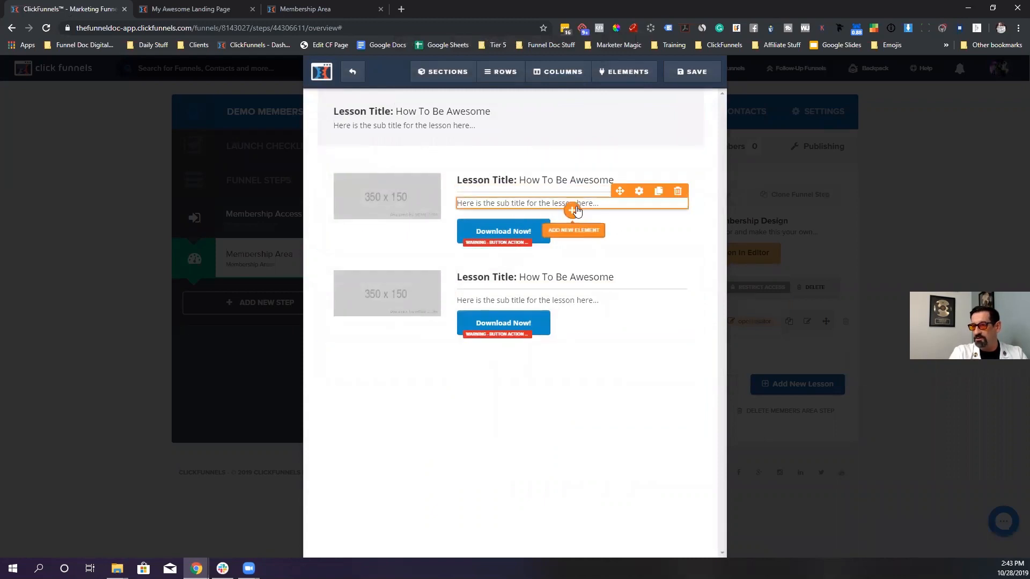
- Add a Video element under the first row's subtitle and save the lesson
left_click(573, 210)
left_click(537, 370)
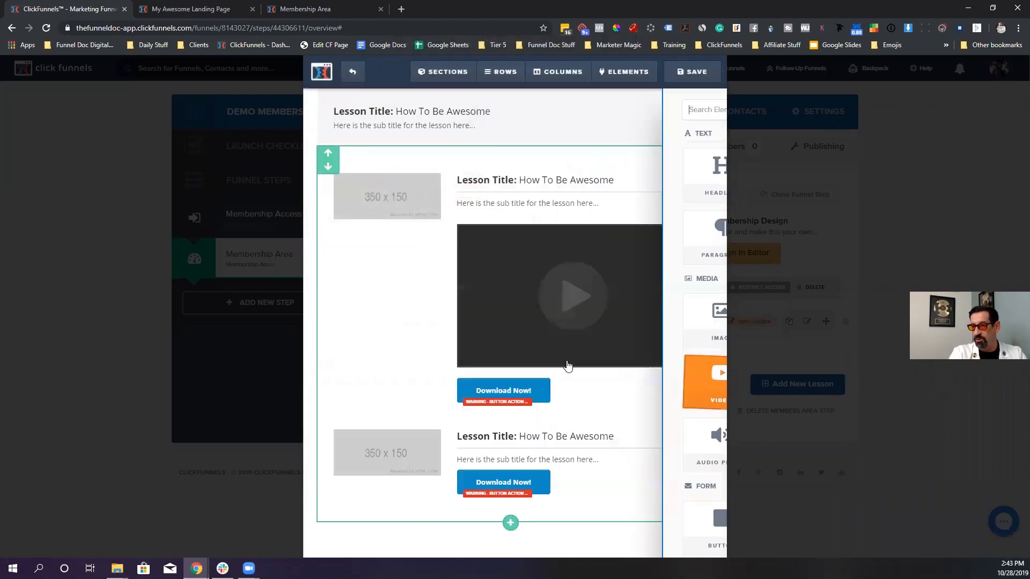
left_click(692, 71)
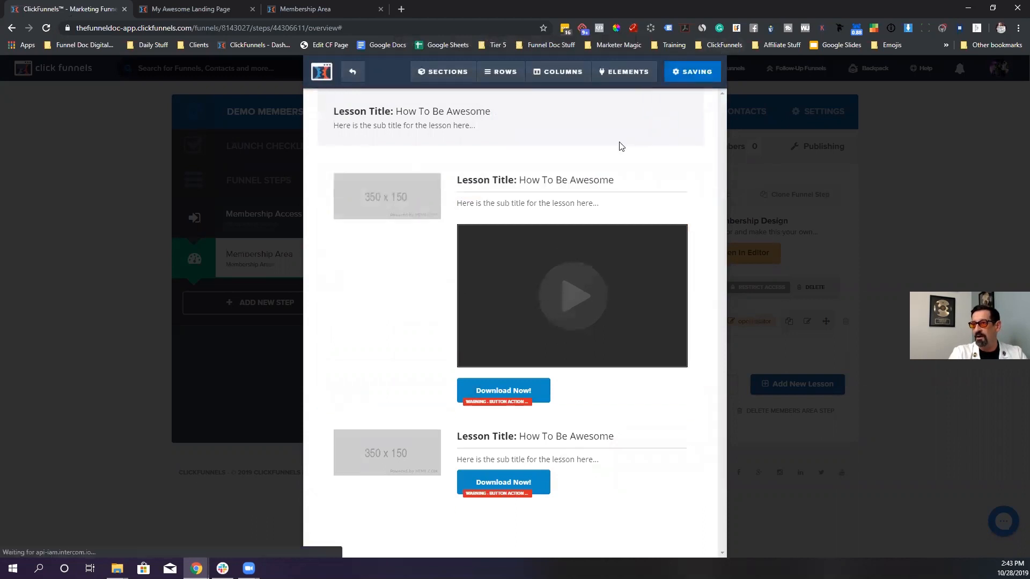
- Reload the member preview to check the video, then close the lesson editor
left_click(231, 9)
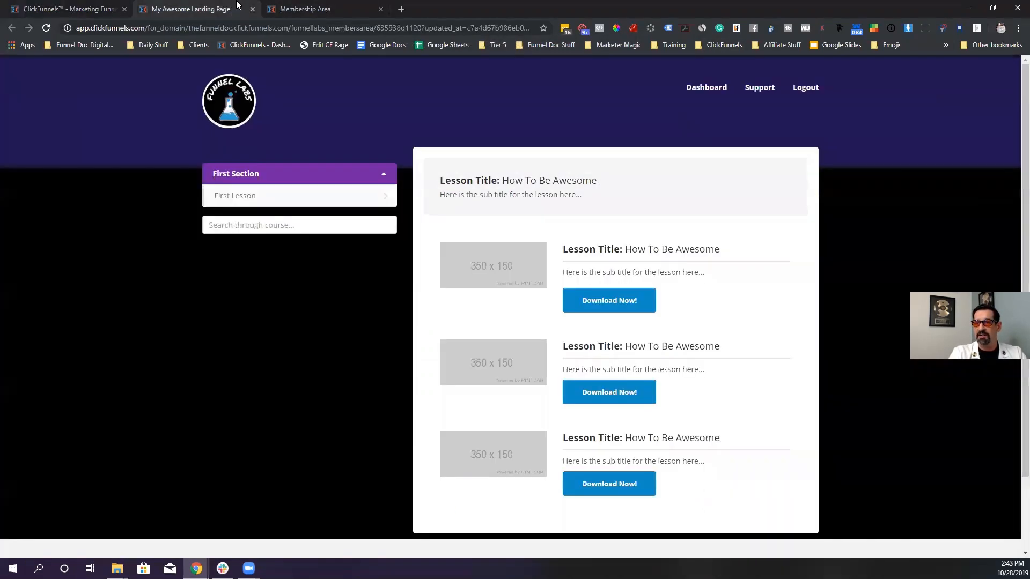
left_click(46, 27)
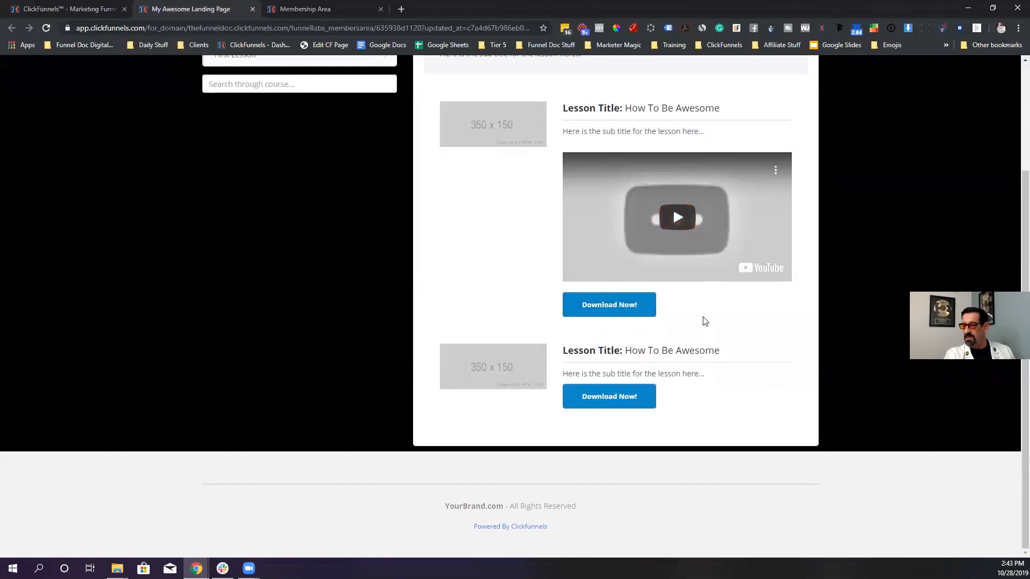
scroll(607, 373, "up", 3)
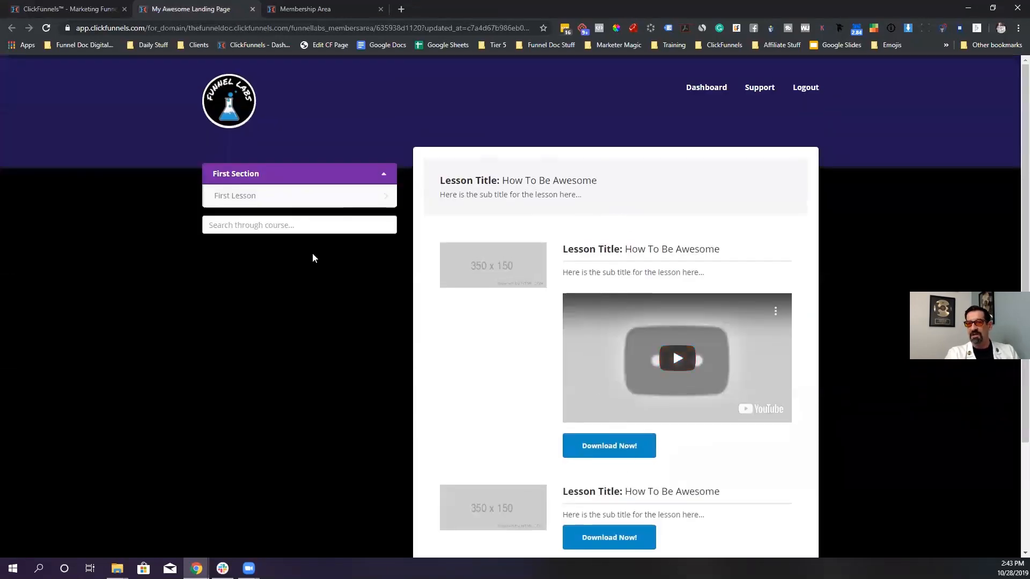
left_click(70, 9)
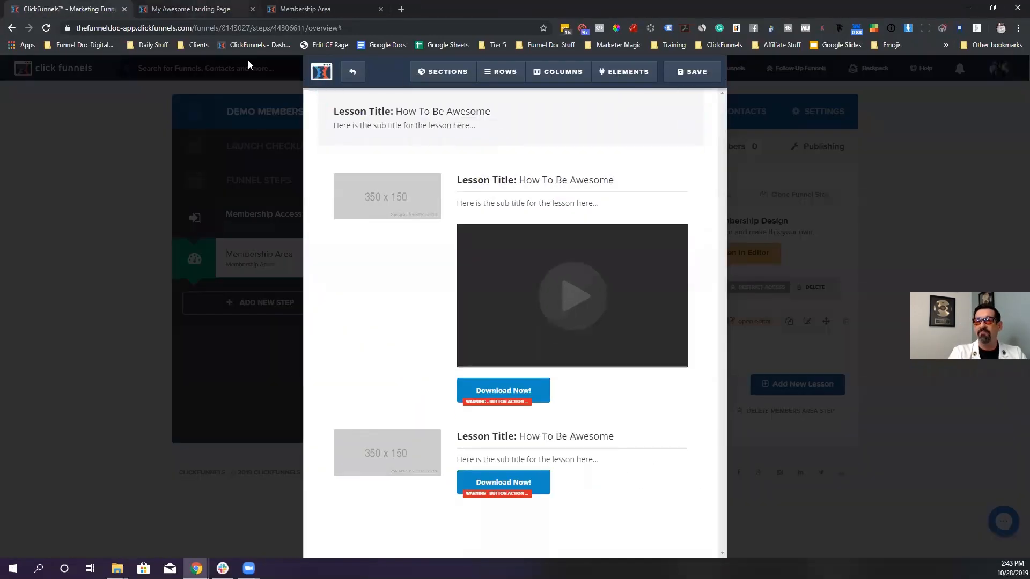
left_click(352, 71)
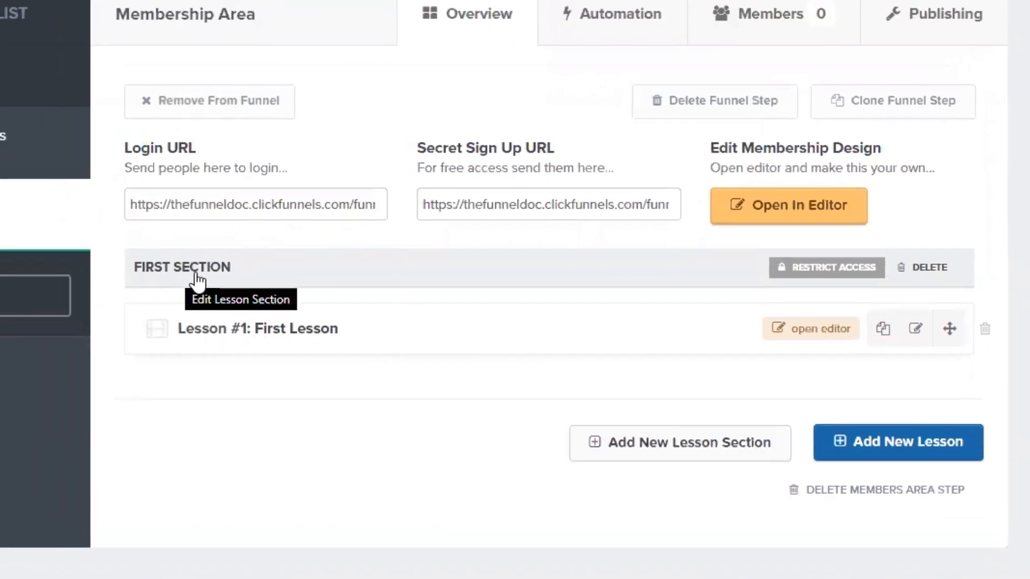
- Rename the First Section lesson section to Introduction
left_click(154, 241)
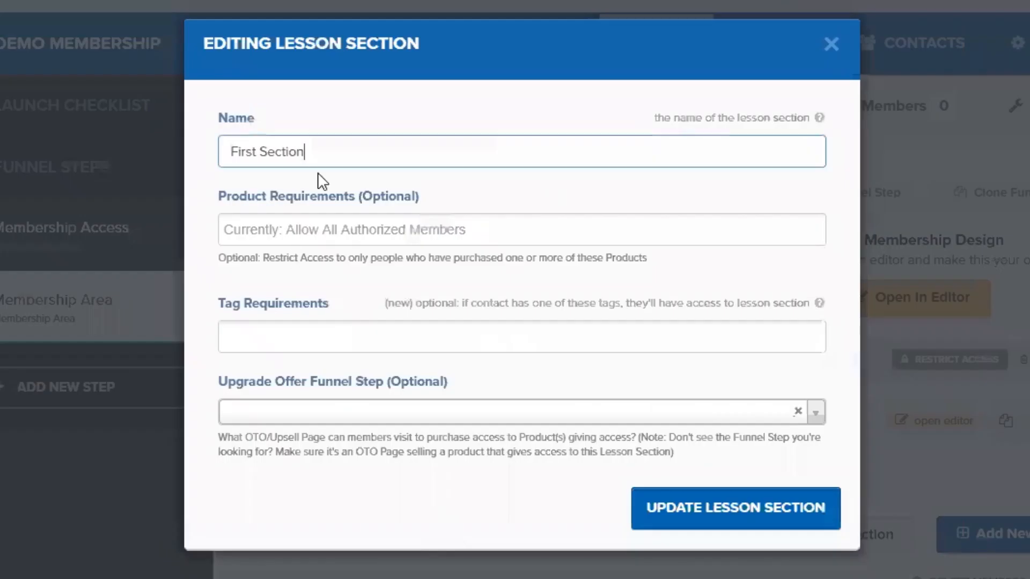
left_click_drag(332, 153, 197, 160)
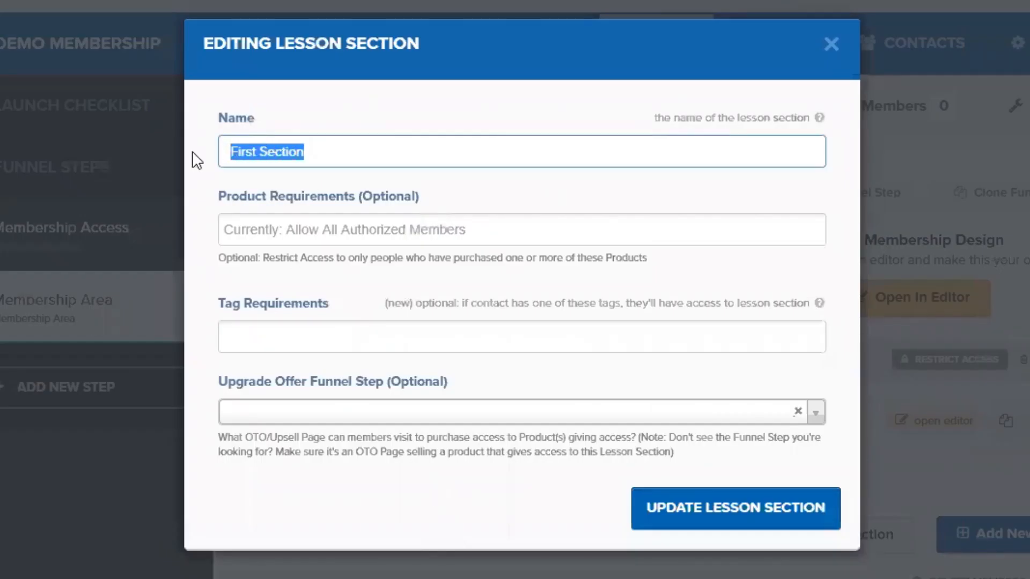
type("Introduction")
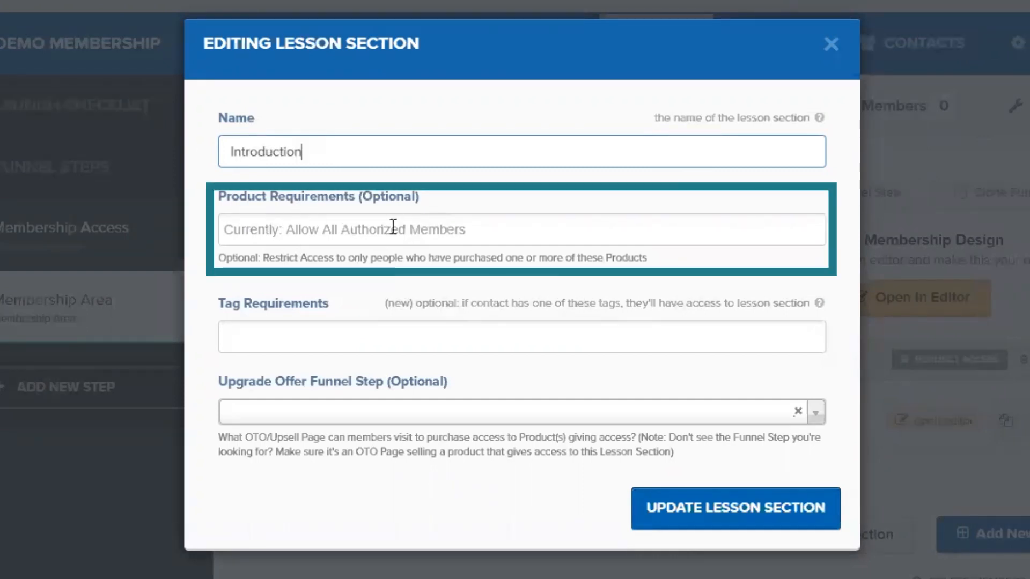
- Add Funnel Labs as the section's required product, leaving tag requirements empty
left_click(361, 236)
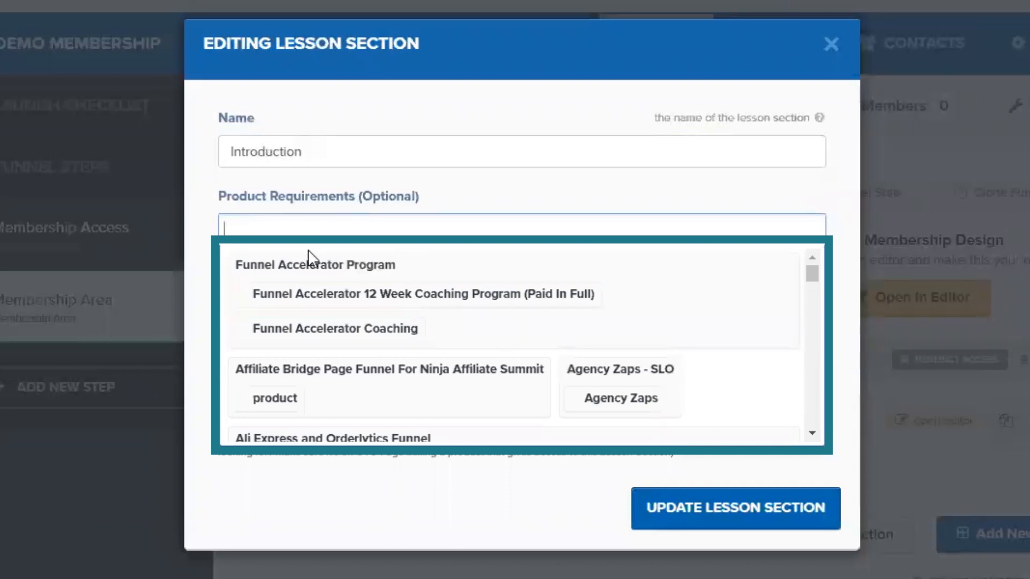
left_click(322, 232)
type("funnels")
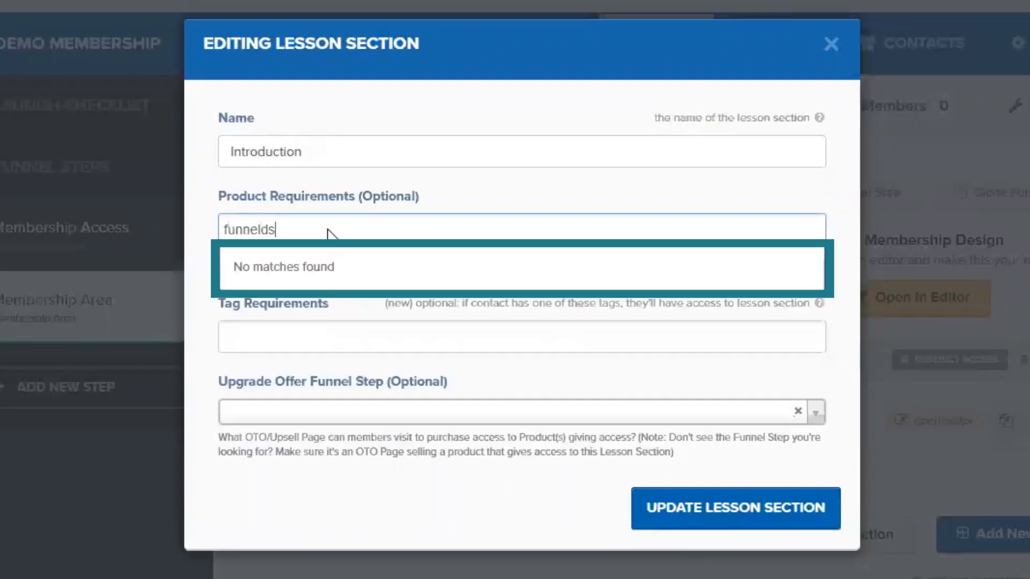
key("BackSpace")
type("labs")
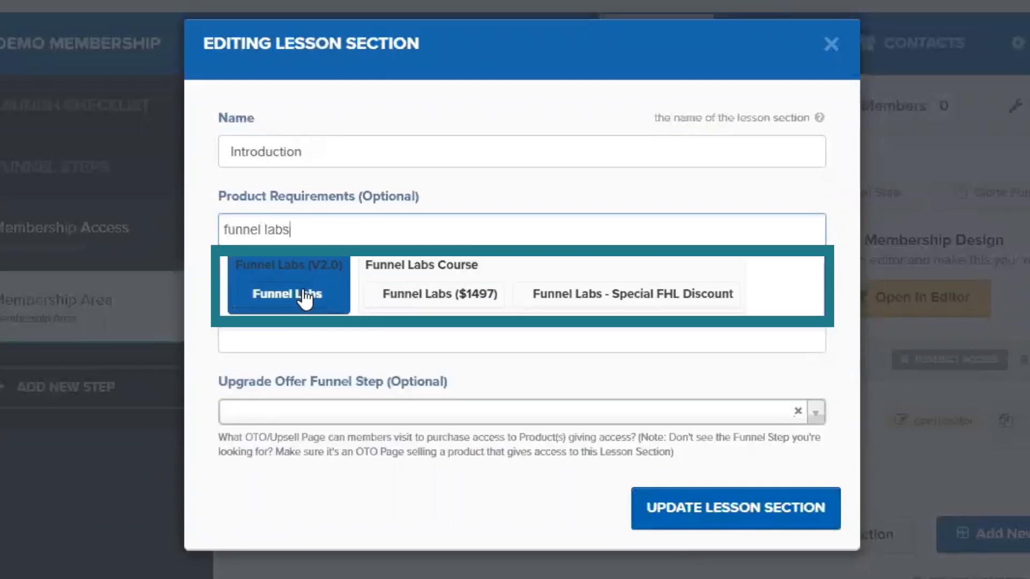
left_click(290, 295)
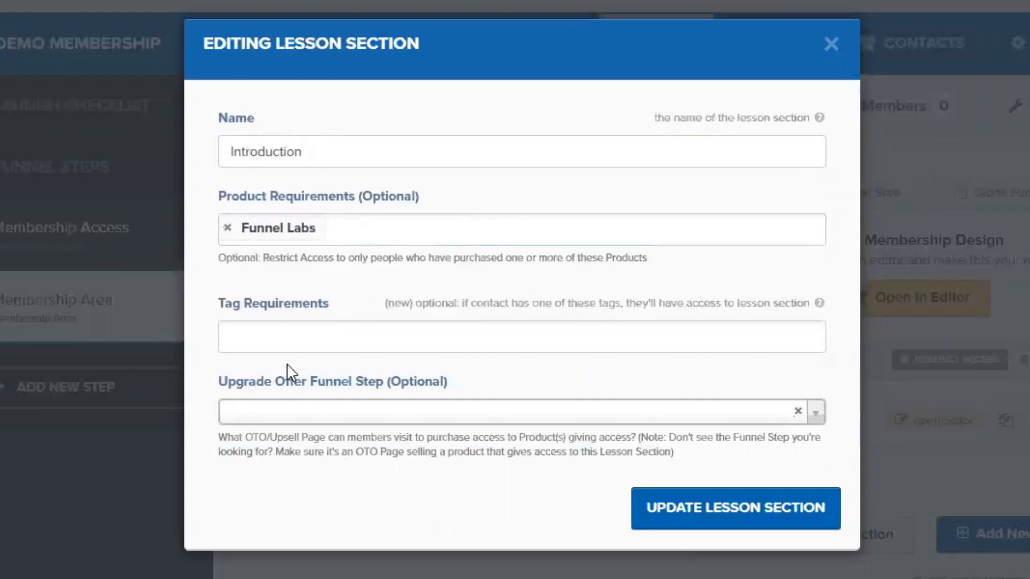
left_click(238, 340)
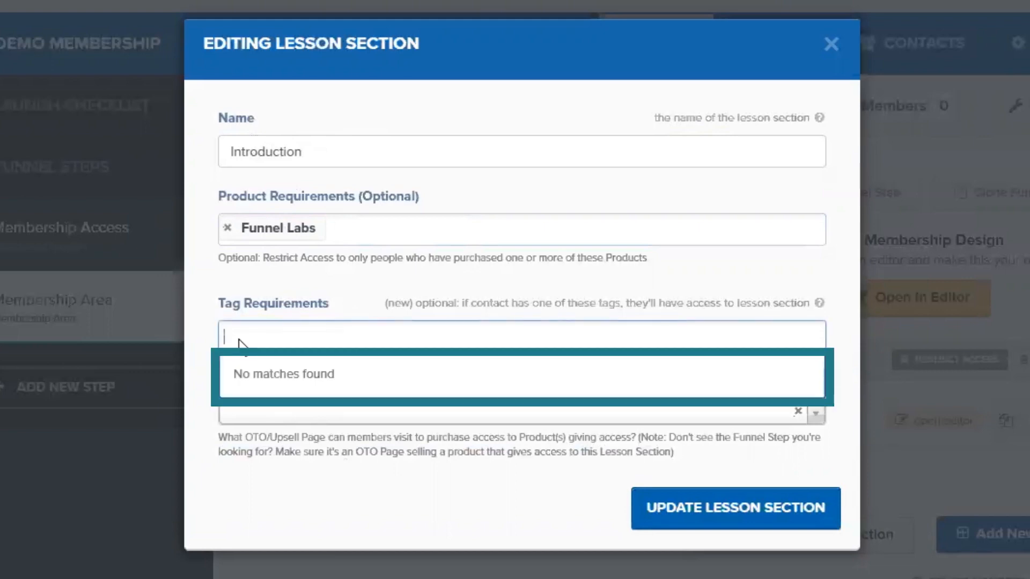
left_click(341, 277)
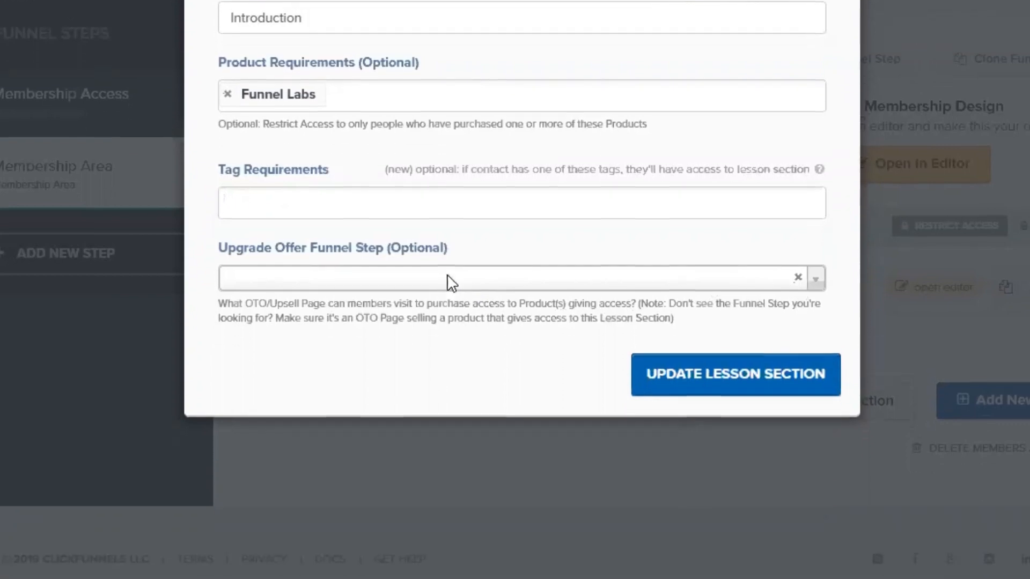
- Choose Funnel Labs (V2.0) Order Form as the Upgrade Offer Funnel Step and update the section
left_click(470, 414)
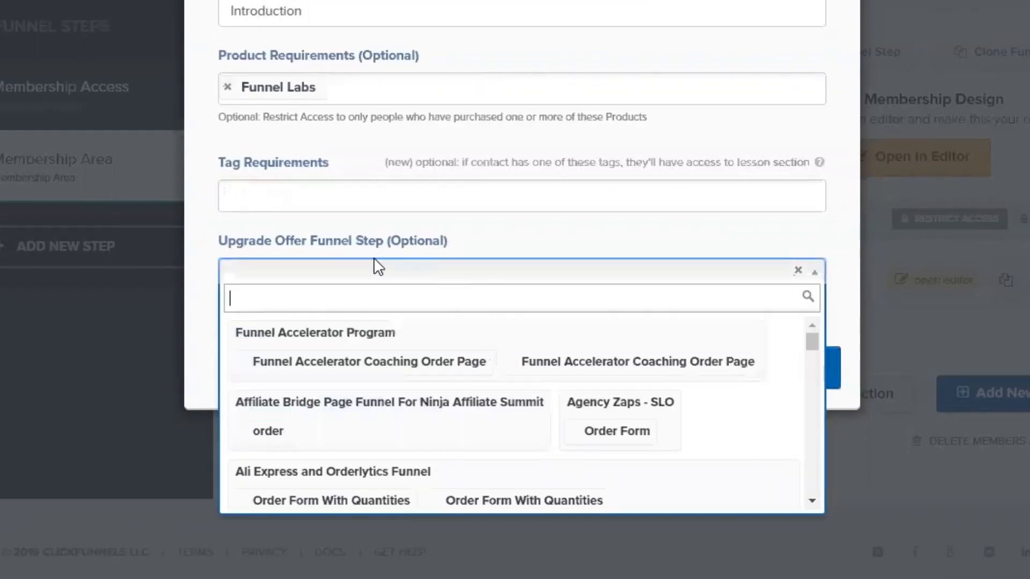
type("fune")
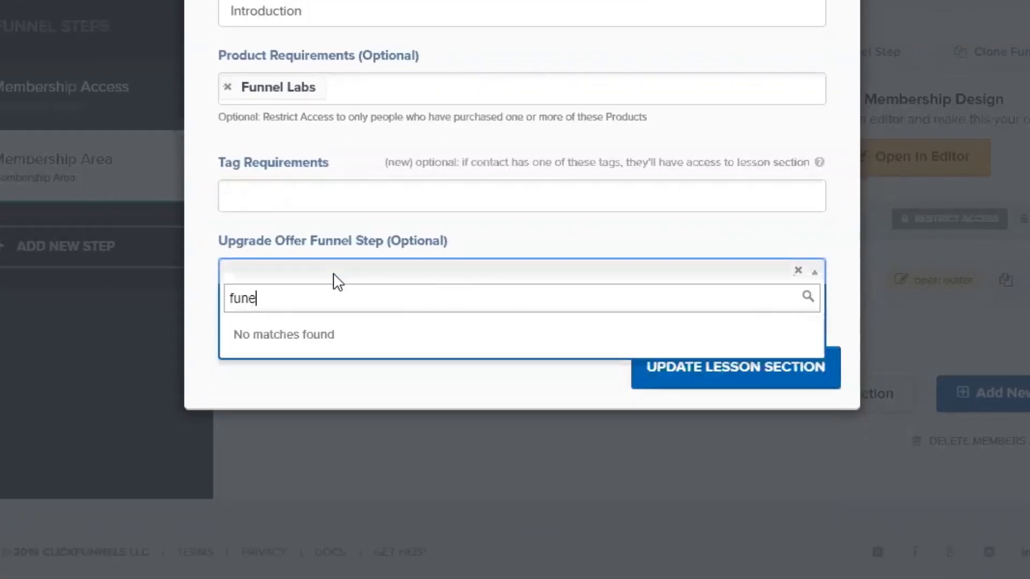
key("BackSpace")
type("nel lab s")
key("BackSpace")
key("BackSpace")
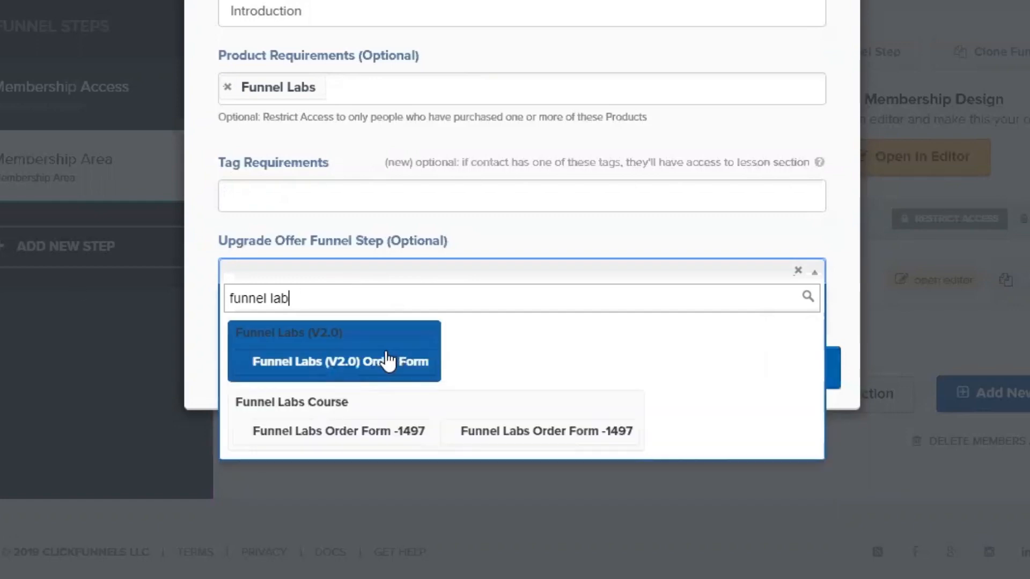
left_click(391, 361)
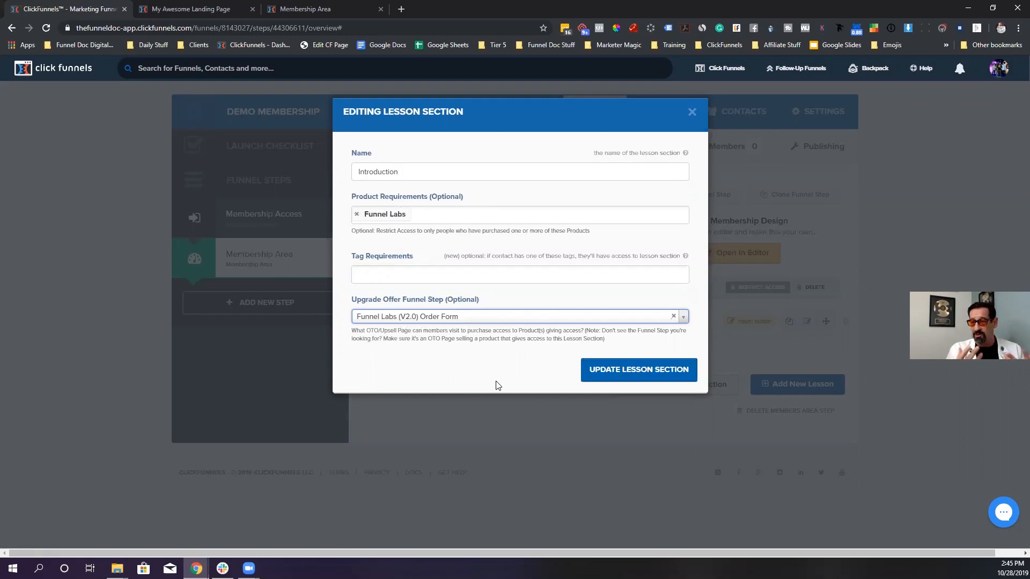
left_click(600, 380)
- Reload the members area to confirm the Introduction section appears, then log out
left_click(301, 9)
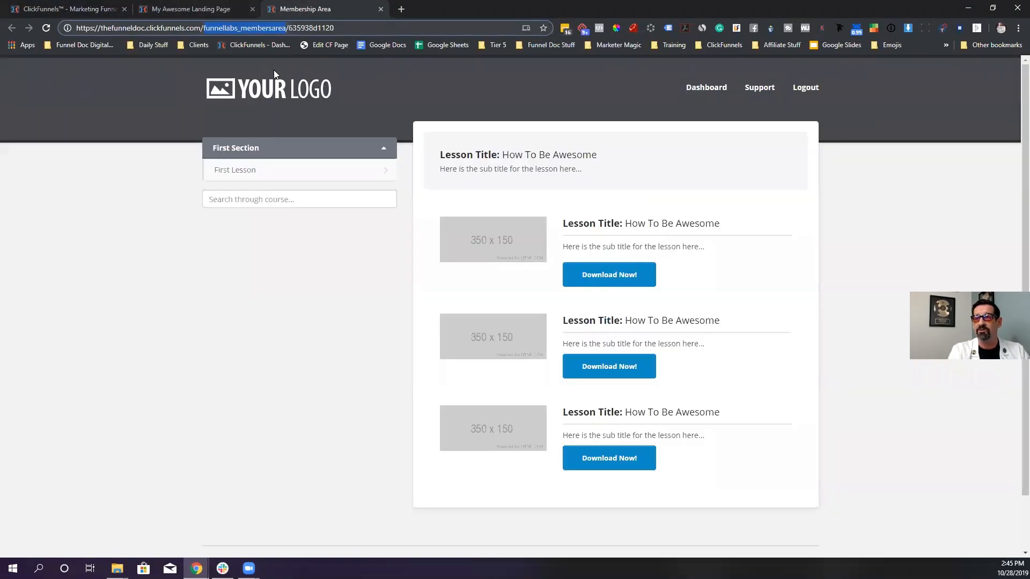
left_click(45, 28)
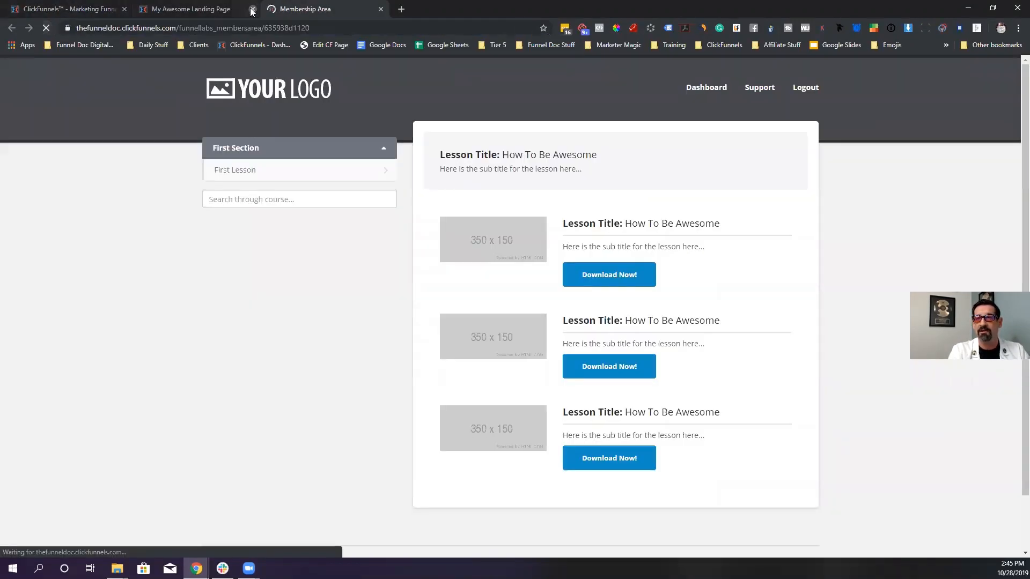
key("ctrl+w")
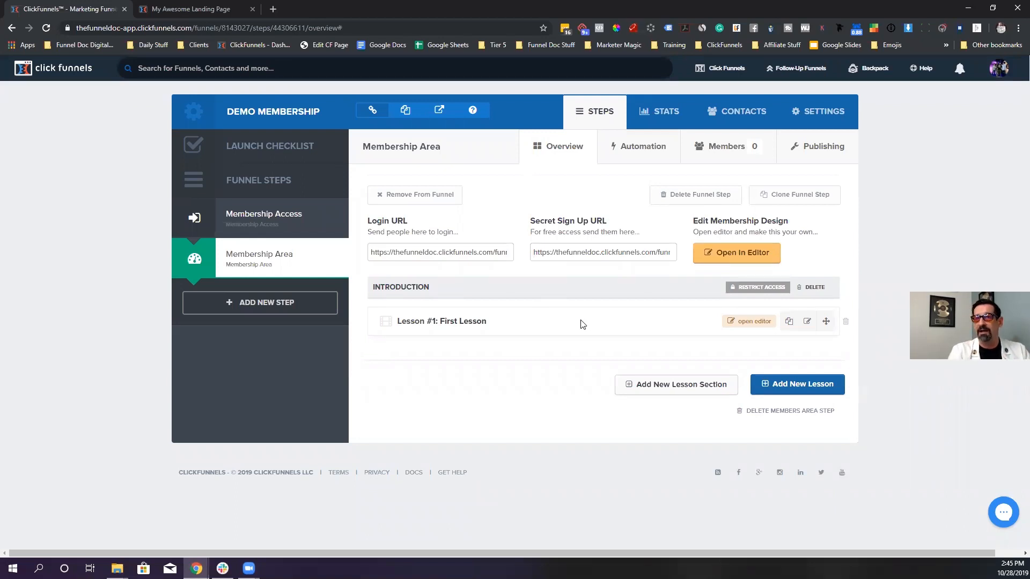
key("ctrl+Tab")
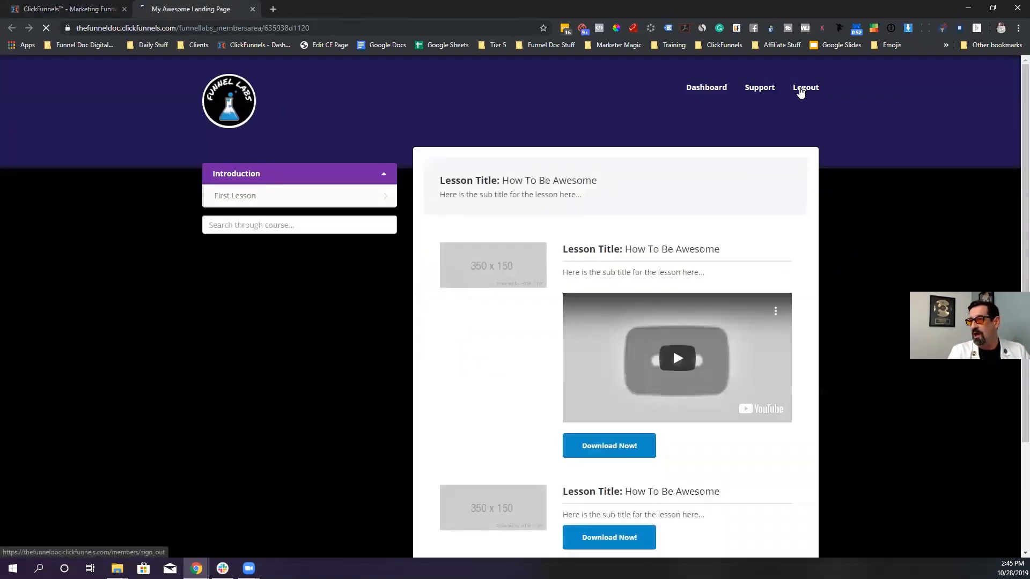
left_click(802, 90)
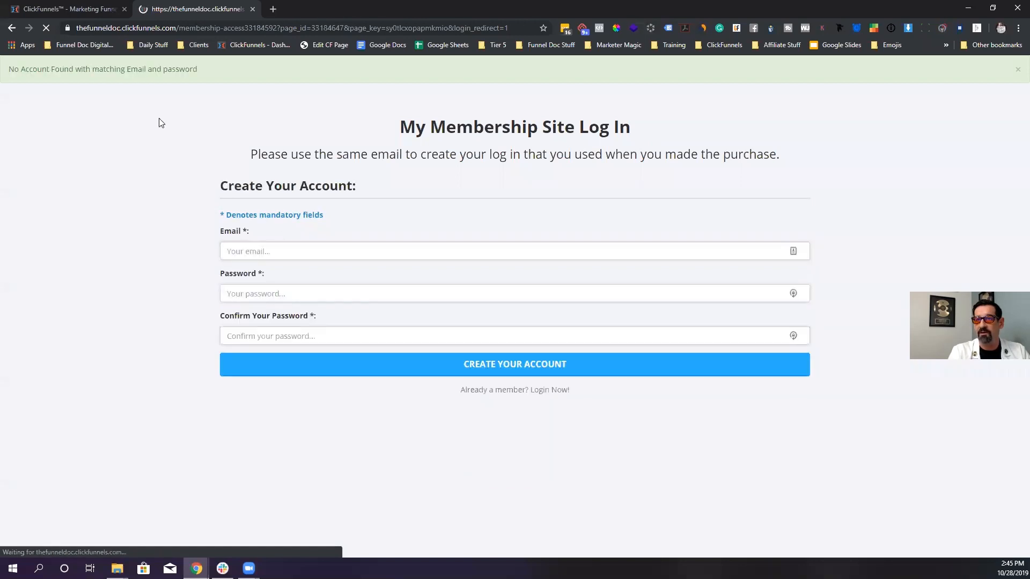
- Return to ClickFunnels, close the leftover member login tab and open the account menu
left_click(31, 5)
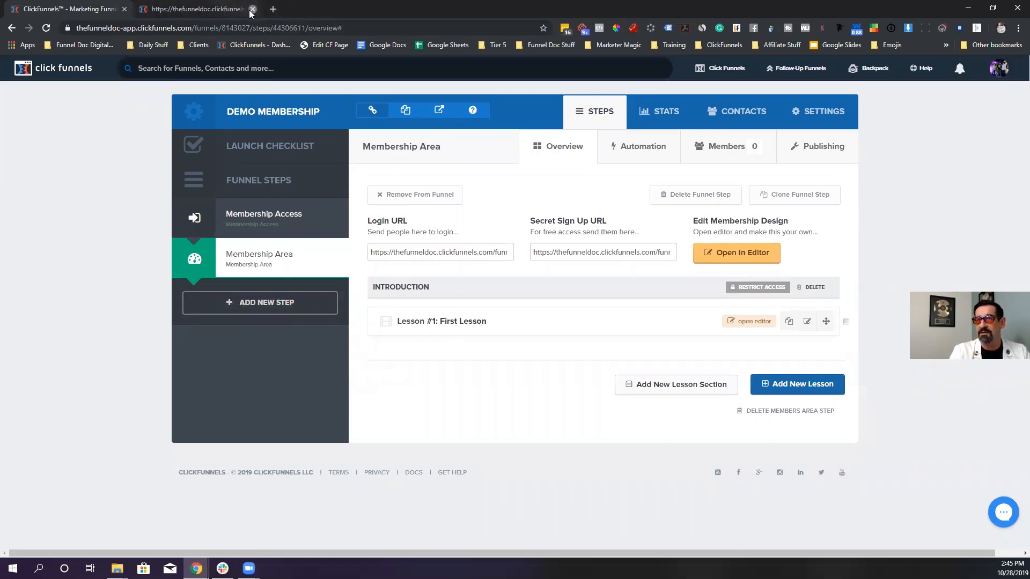
left_click(252, 9)
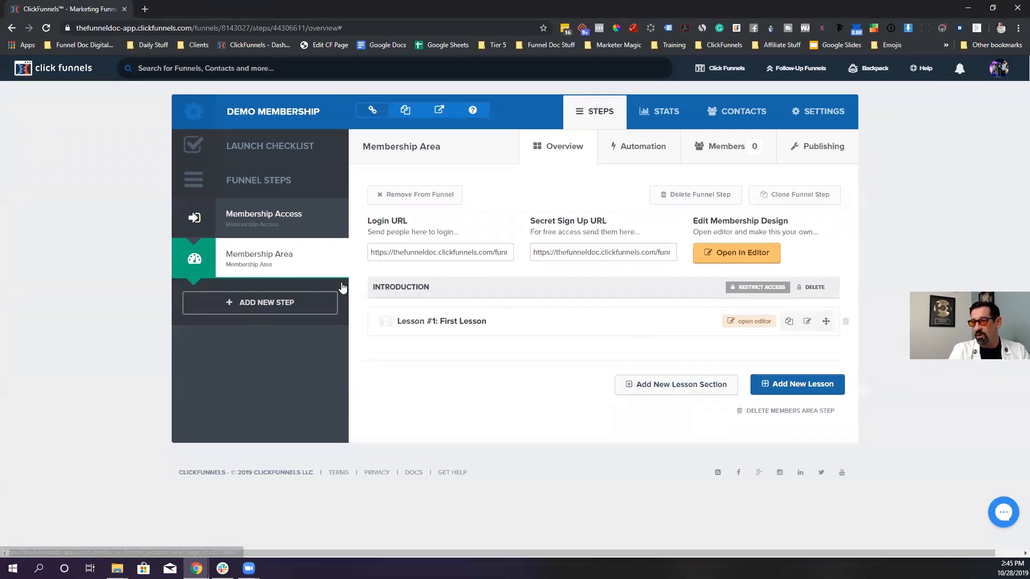
left_click(405, 287)
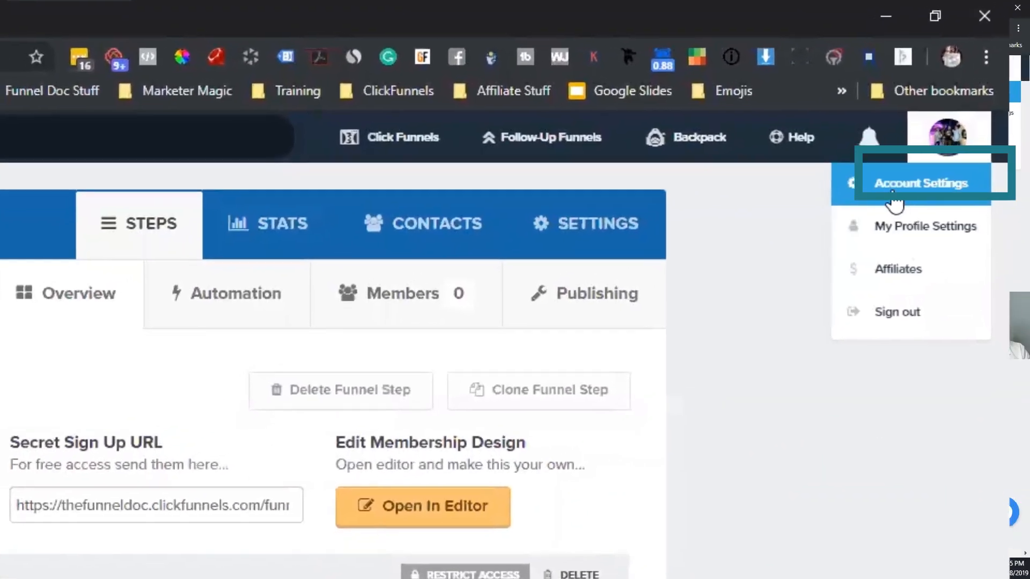
- Check wasabi-membership-otos in Account Settings' Available Beta Features, then return to Demo Membership
left_click(895, 203)
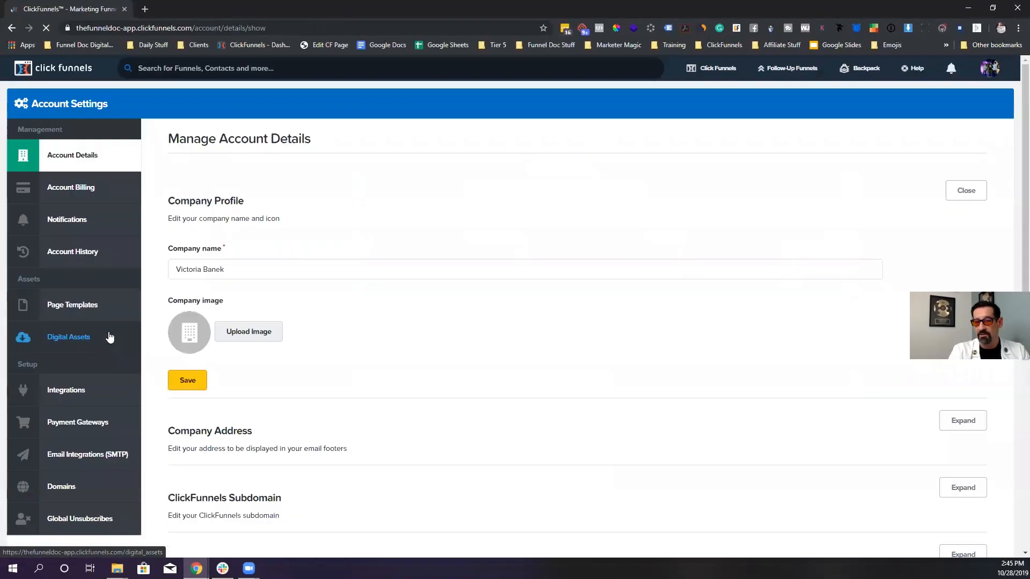
scroll(107, 338, "down", 3)
scroll(107, 338, "up", 3)
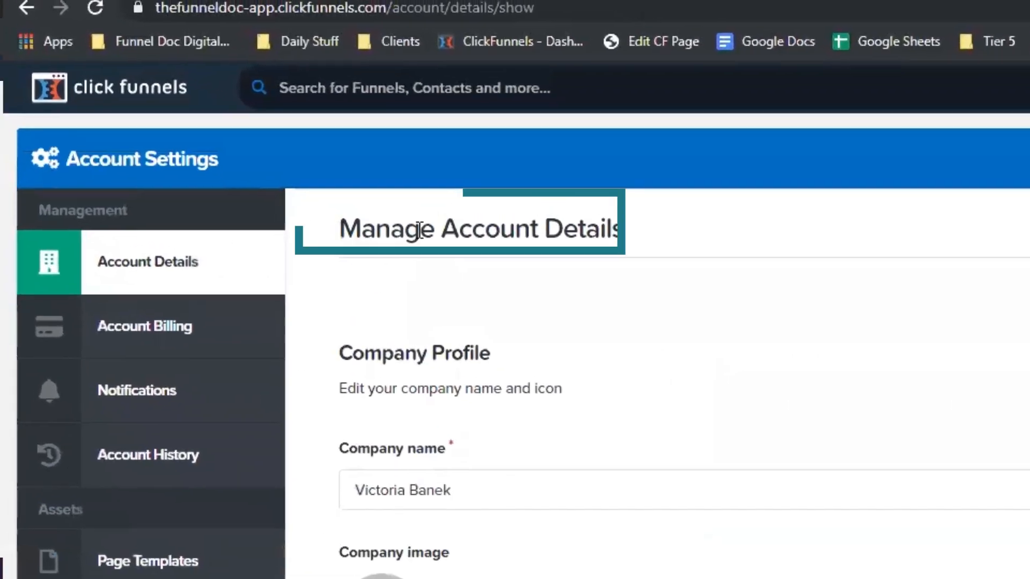
left_click_drag(247, 197, 457, 199)
scroll(457, 198, "down", 1)
scroll(537, 322, "down", 5)
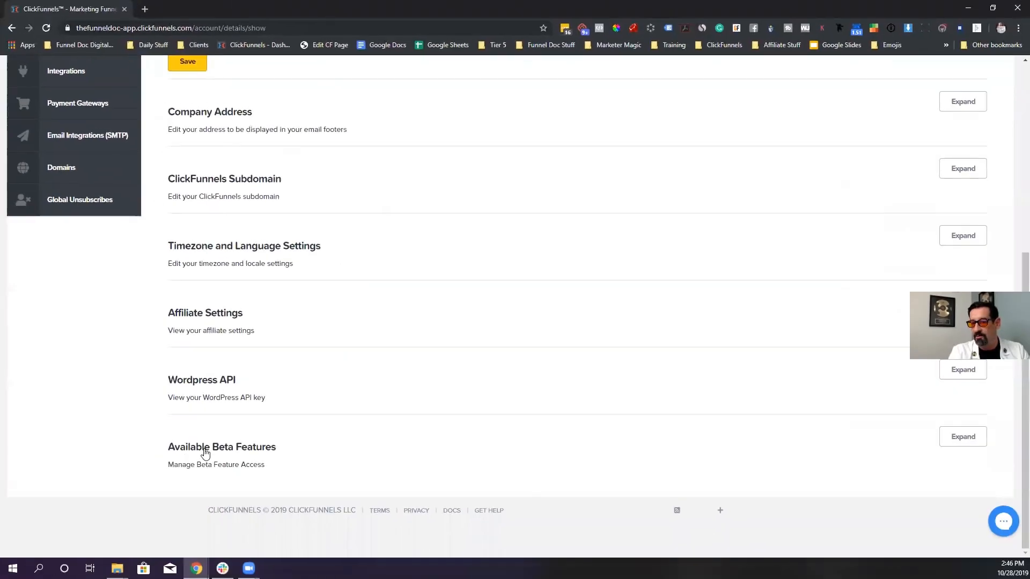
left_click(963, 443)
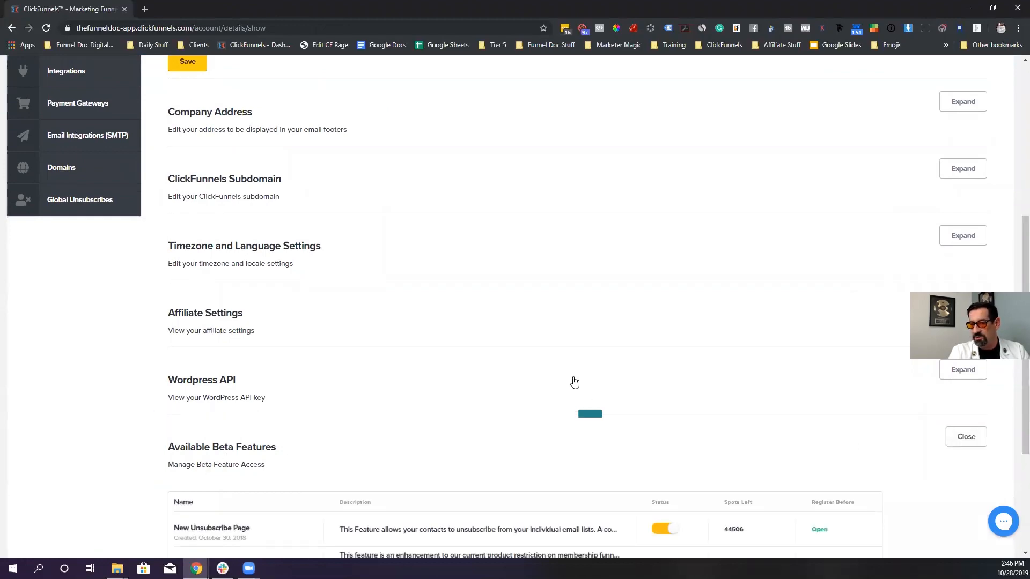
scroll(574, 382, "down", 3)
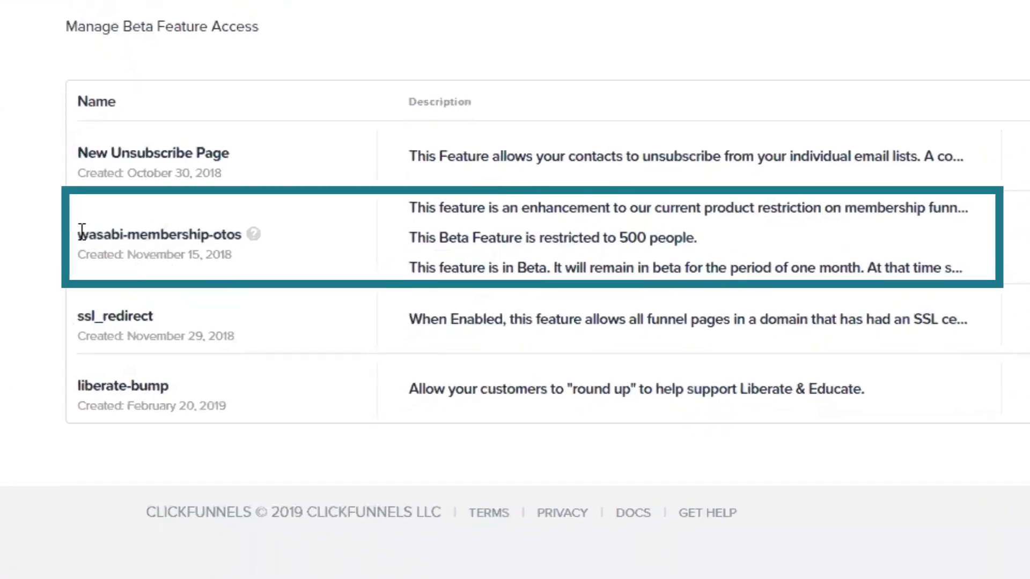
left_click_drag(80, 235, 395, 258)
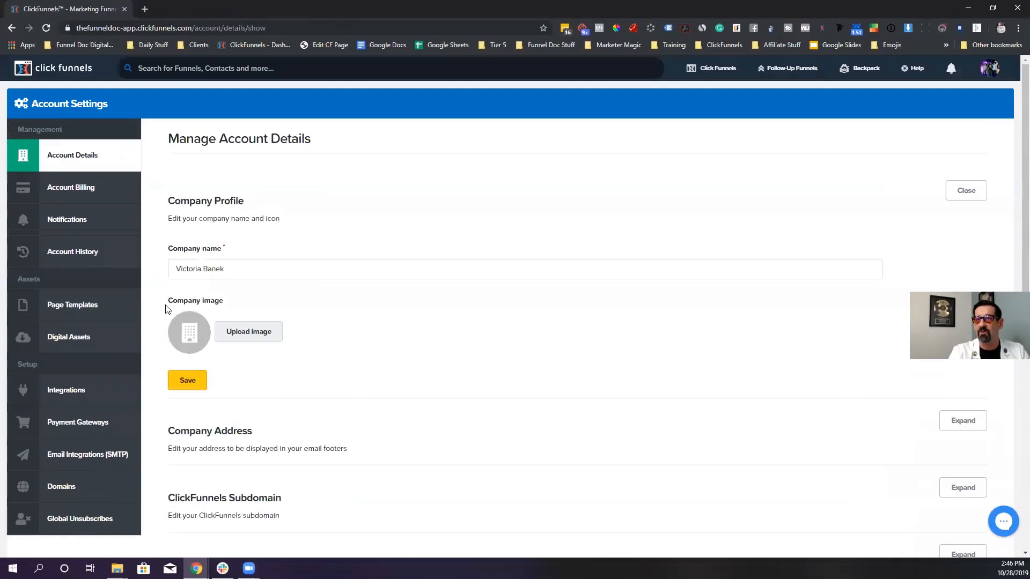
left_click(12, 29)
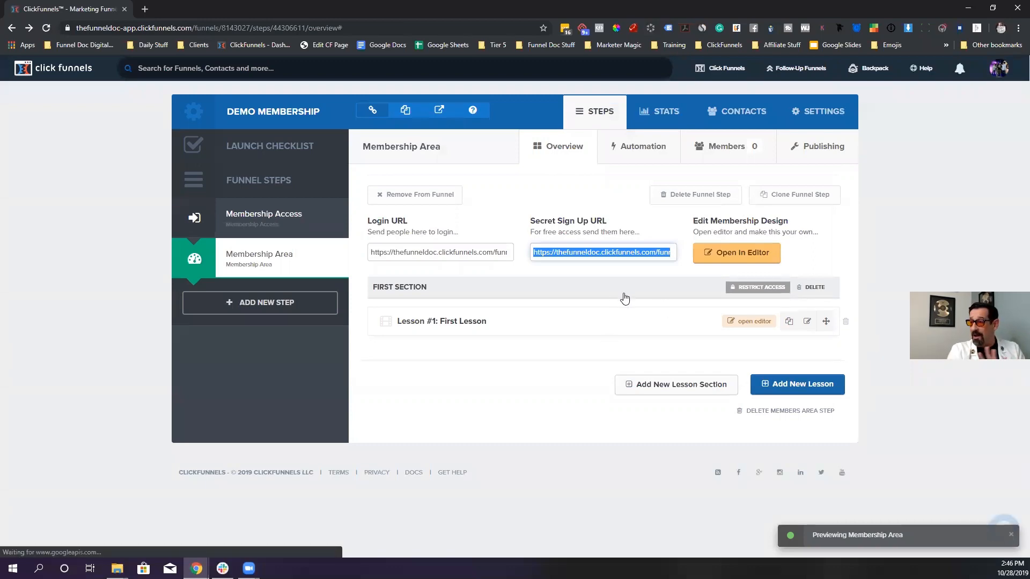
left_click(404, 287)
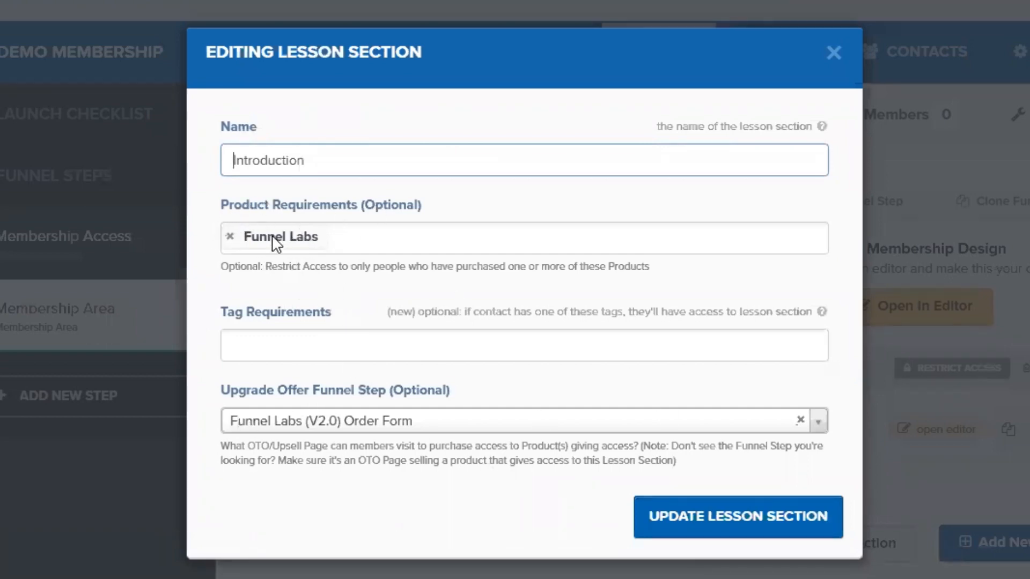
left_click(829, 69)
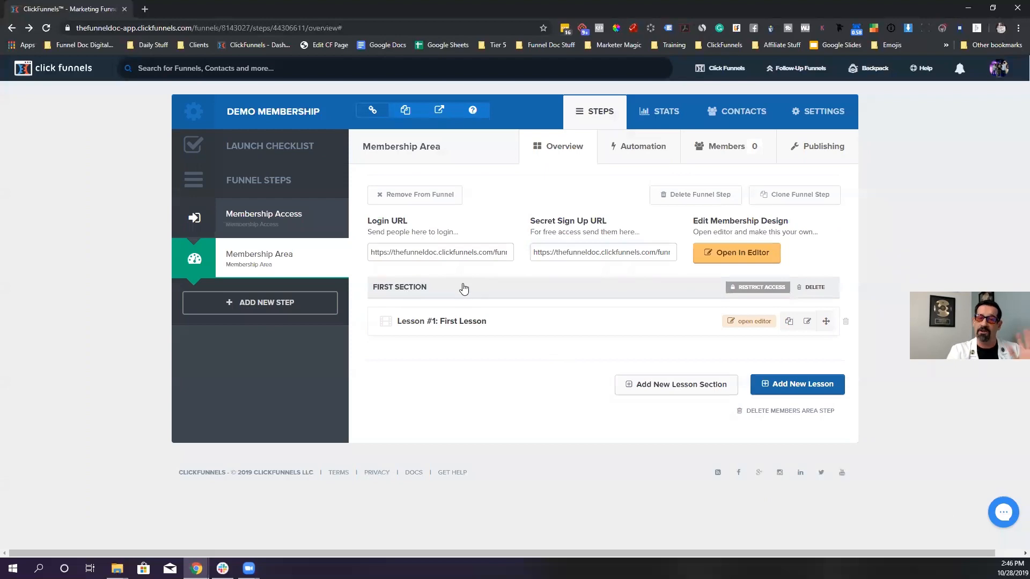
double_click(482, 247)
right_click(475, 249)
left_click(597, 346)
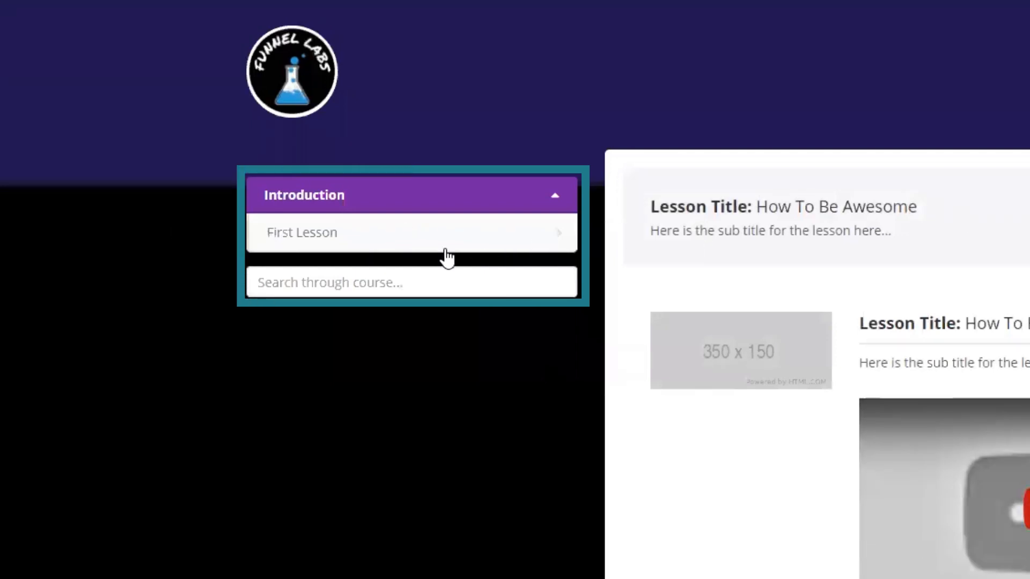
left_click(307, 5)
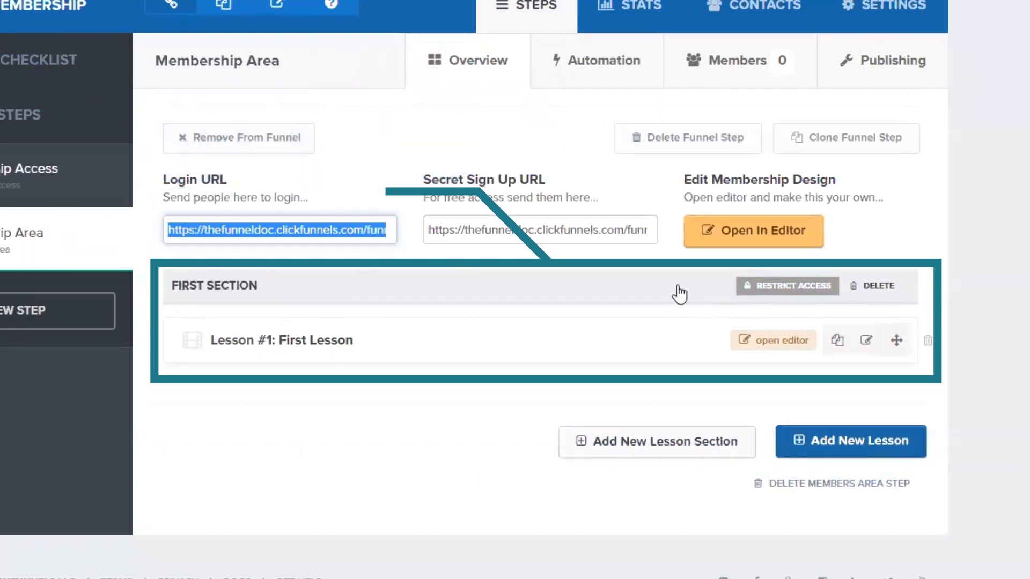
left_click(242, 287)
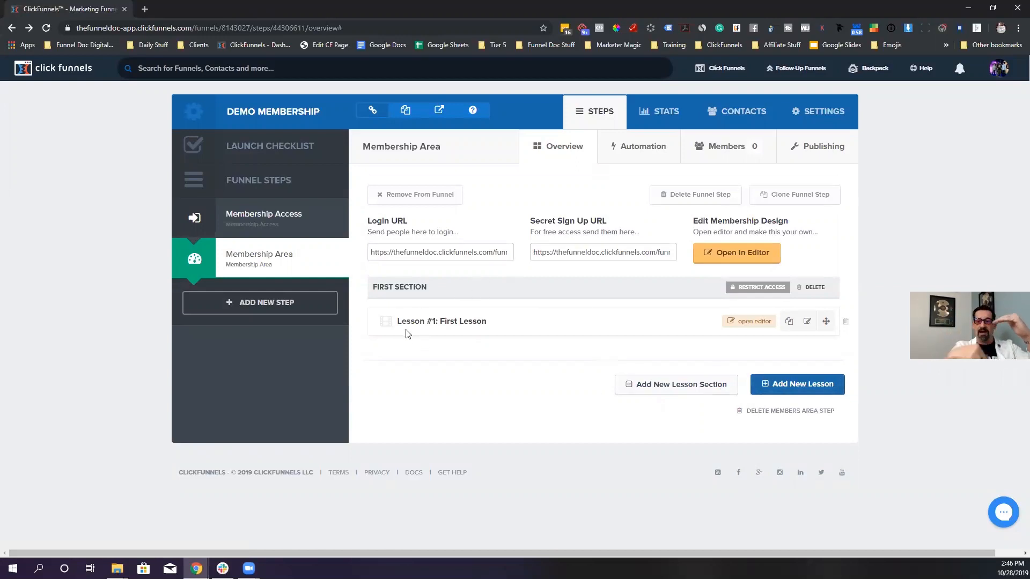
- Create a Funnels lesson section requiring Funnel Labs, with Funnel Labs (V2.0) Order Form as upgrade offer
left_click(675, 385)
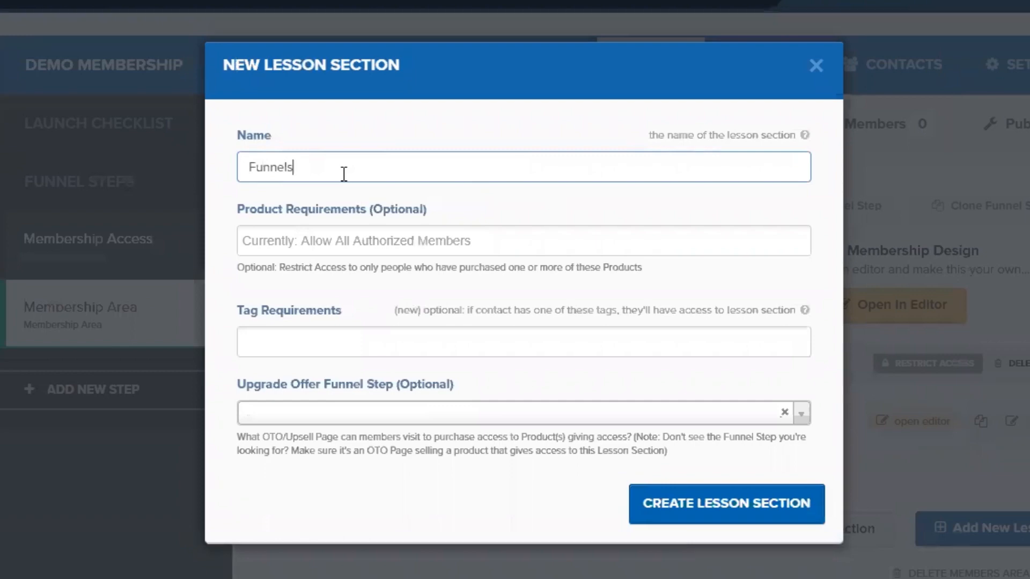
left_click(429, 236)
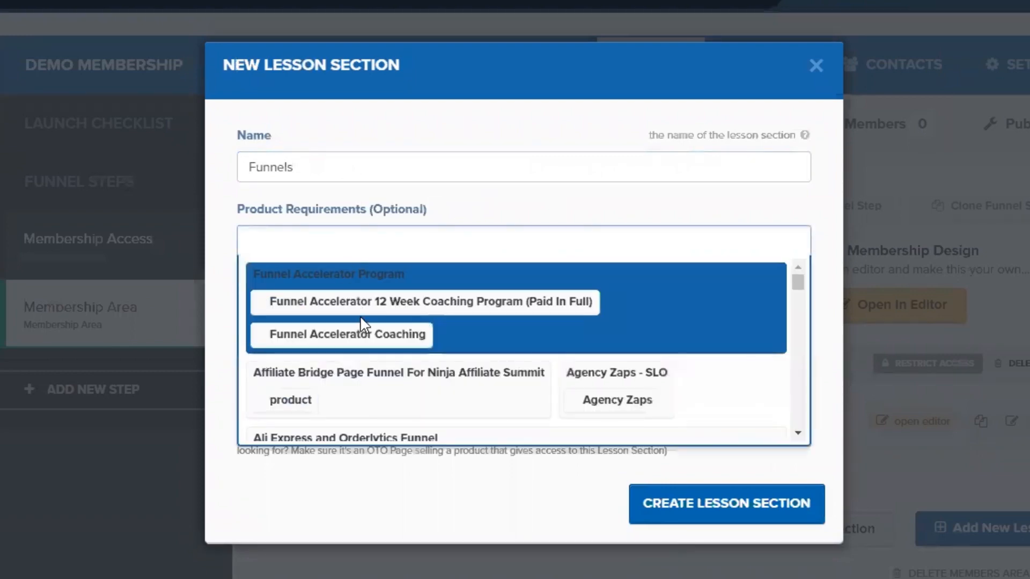
type("funnel lab")
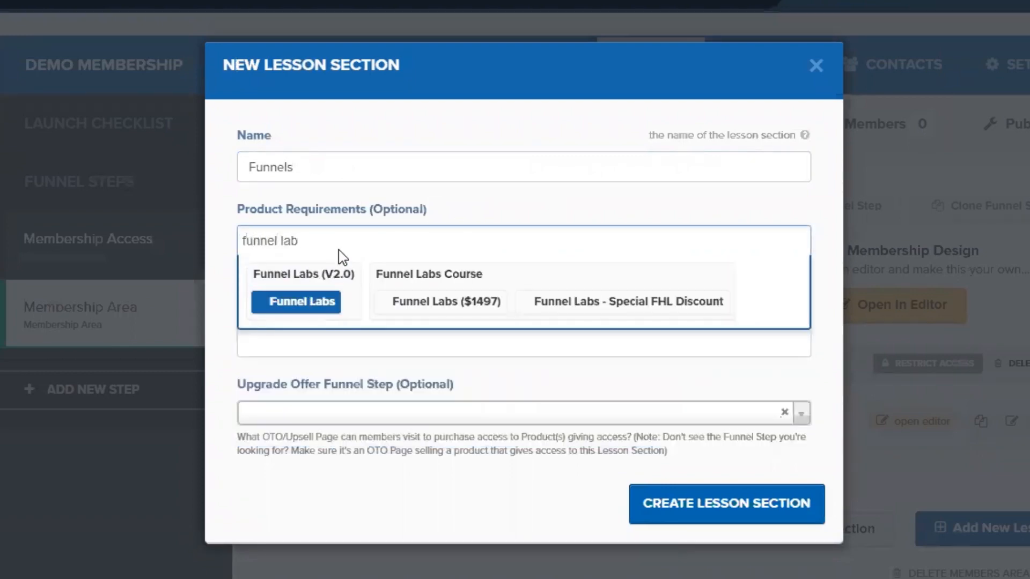
left_click(271, 307)
left_click(522, 412)
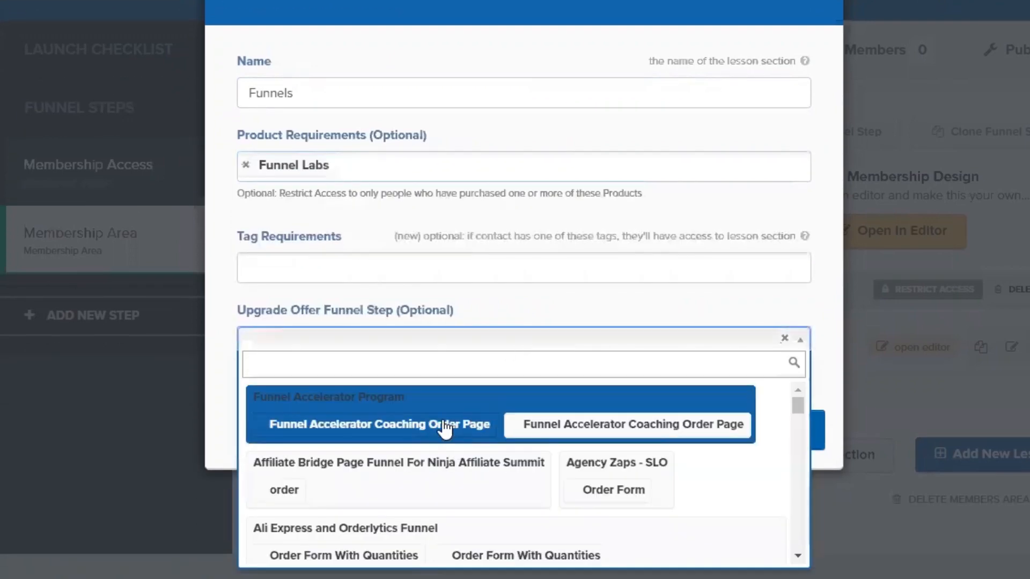
type("funnel")
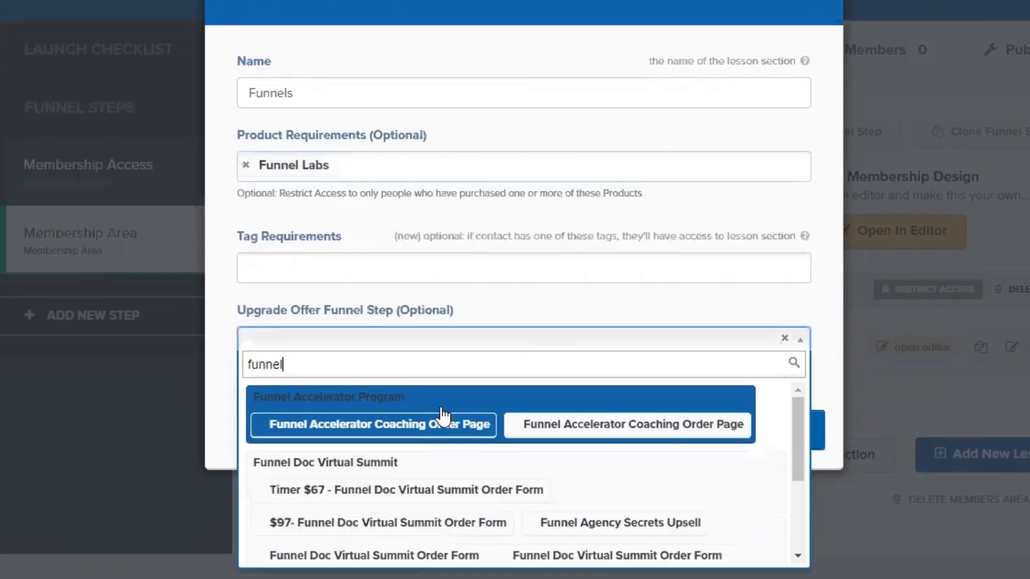
type(" lab")
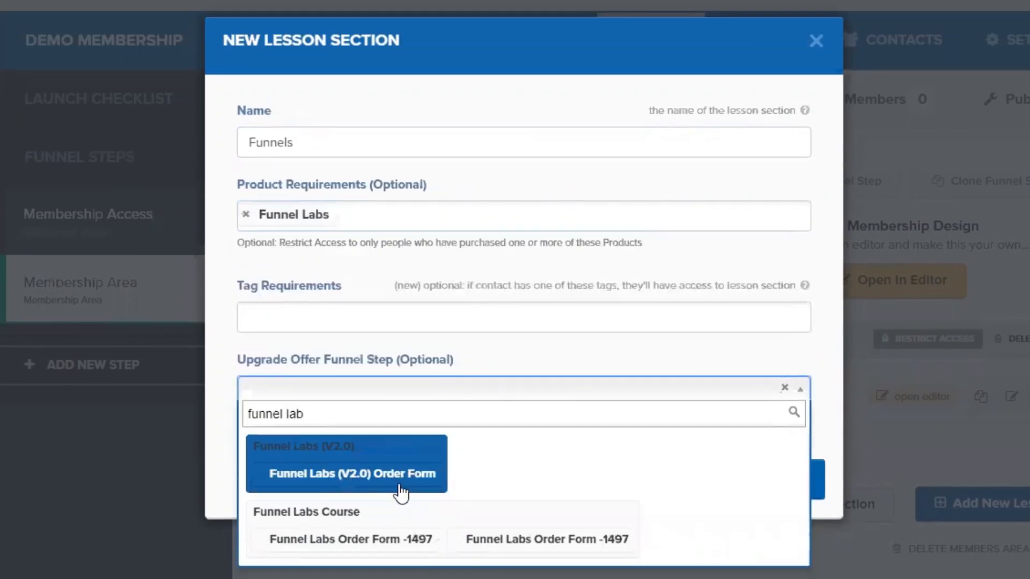
left_click(400, 442)
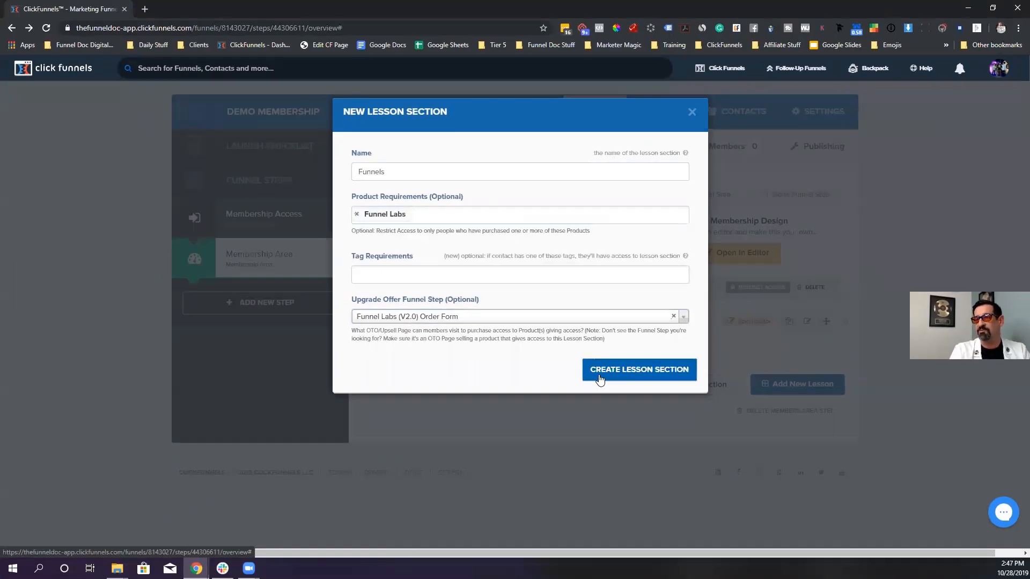
left_click(685, 515)
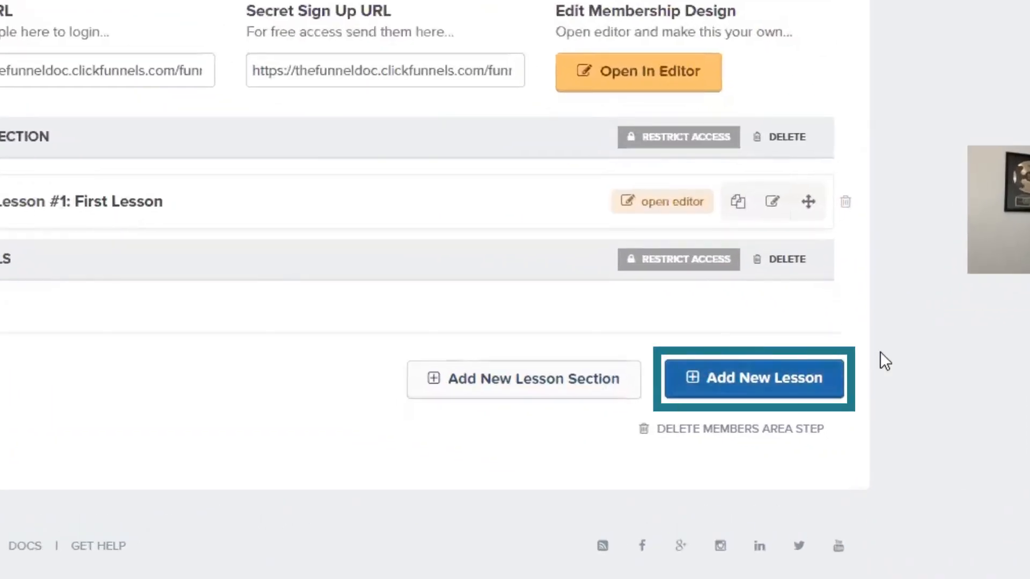
- Start a new lesson named 'Opt In Funnels' in the Funnels section
left_click(786, 372)
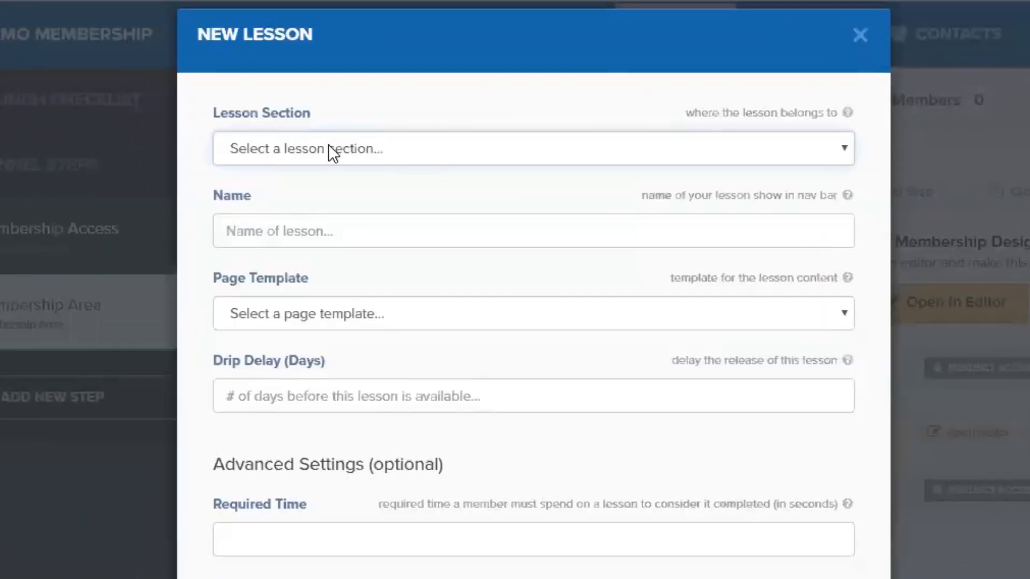
left_click(333, 156)
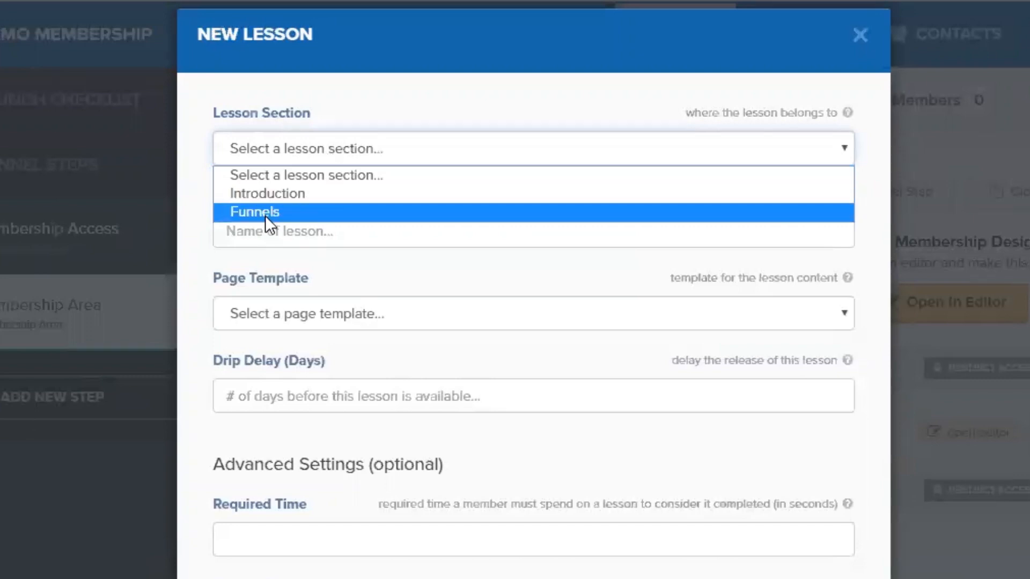
left_click(278, 212)
left_click(259, 233)
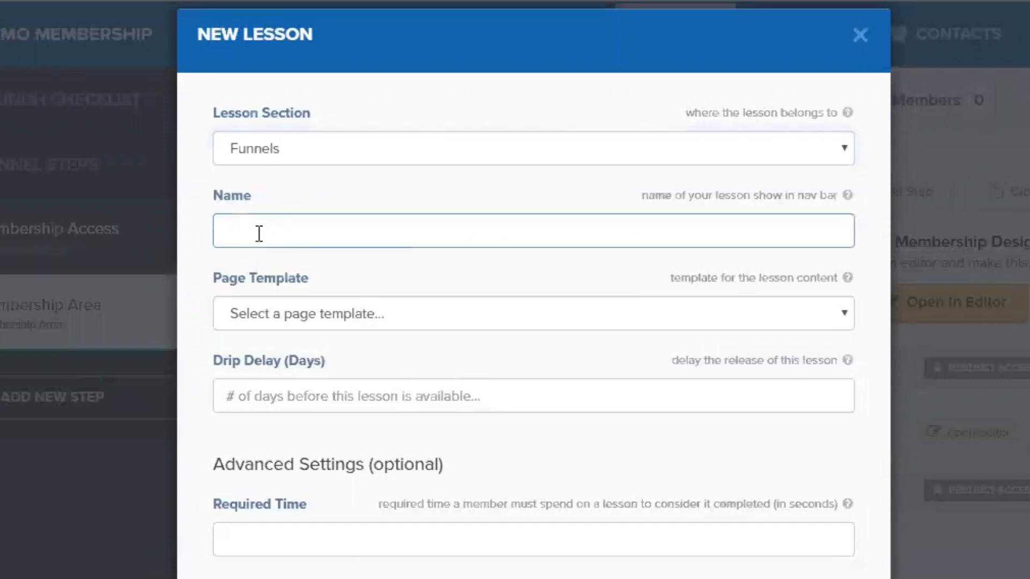
type("Opt In Funnels")
- Give the lesson the Video Lesson template and a 7-day drip delay
left_click(269, 313)
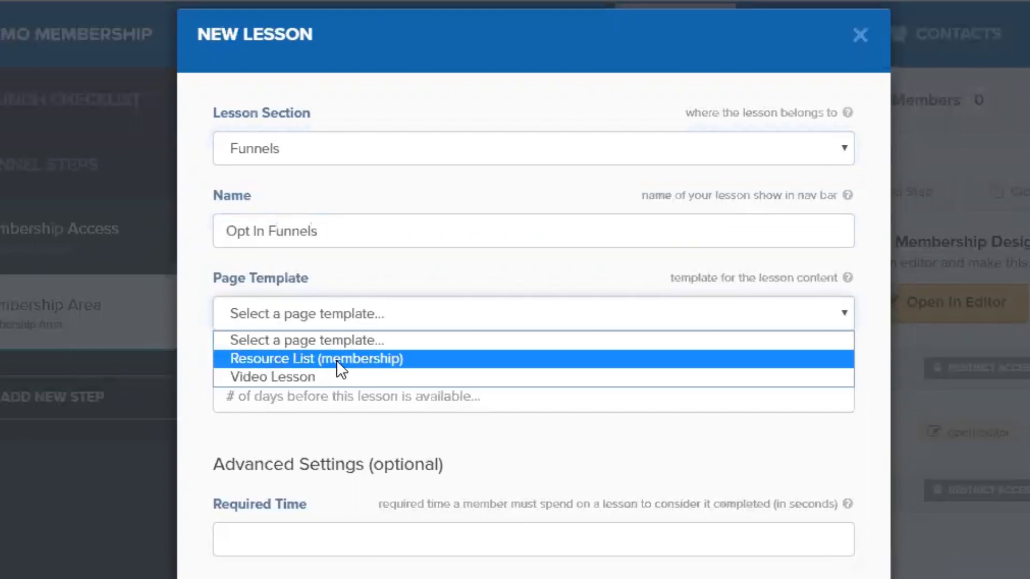
left_click(295, 378)
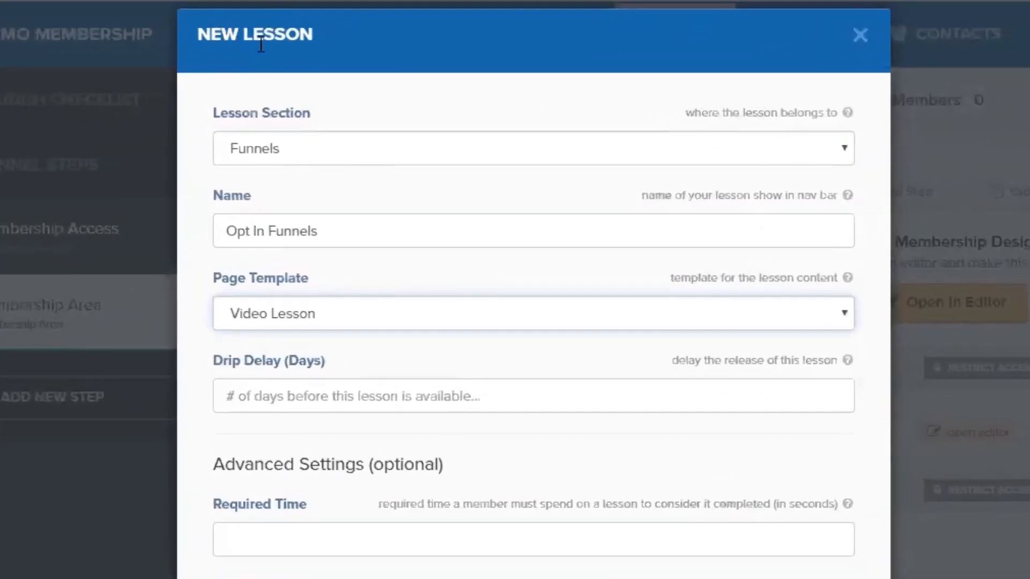
left_click_drag(195, 32, 319, 34)
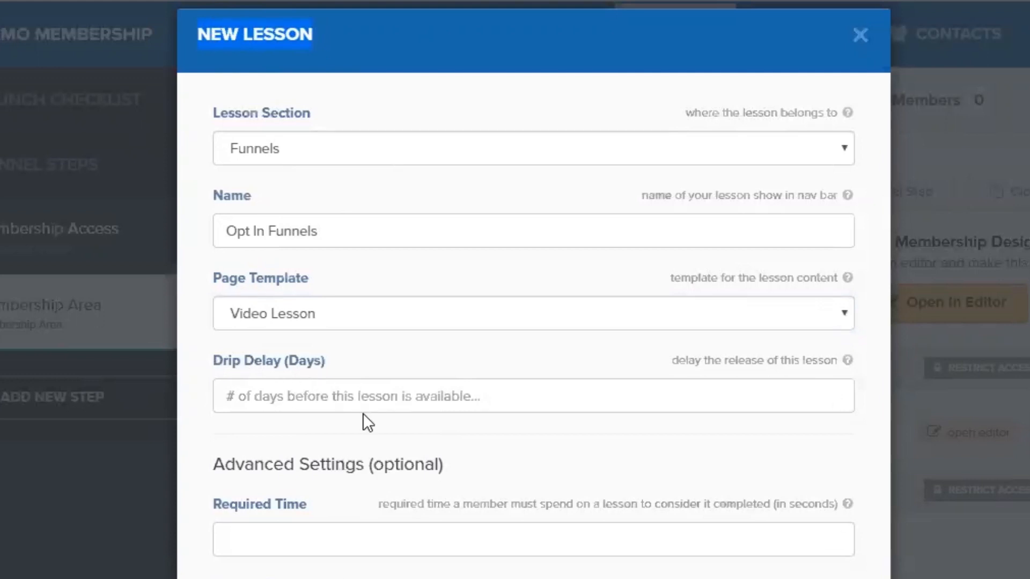
left_click(451, 394)
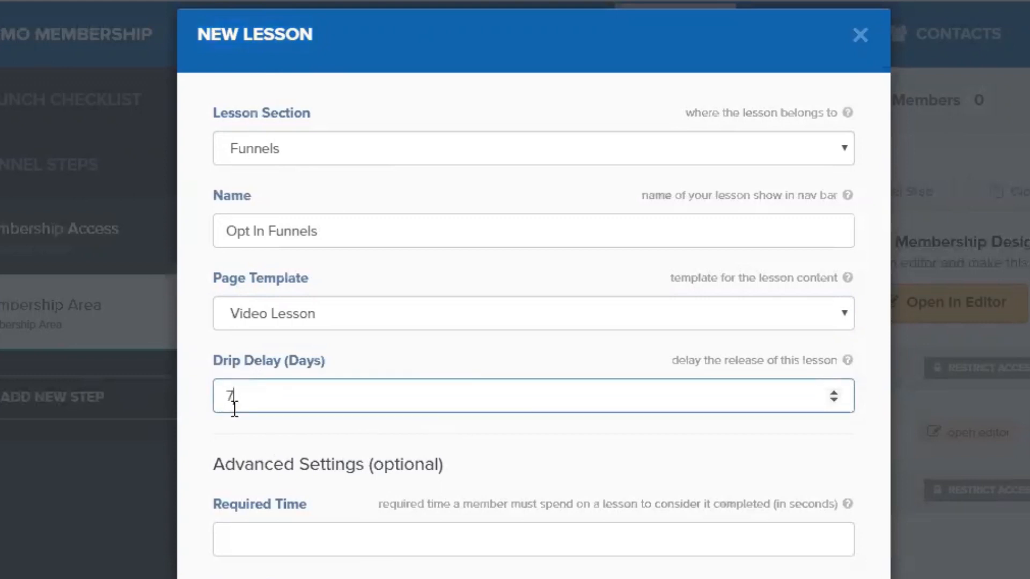
left_click(385, 481)
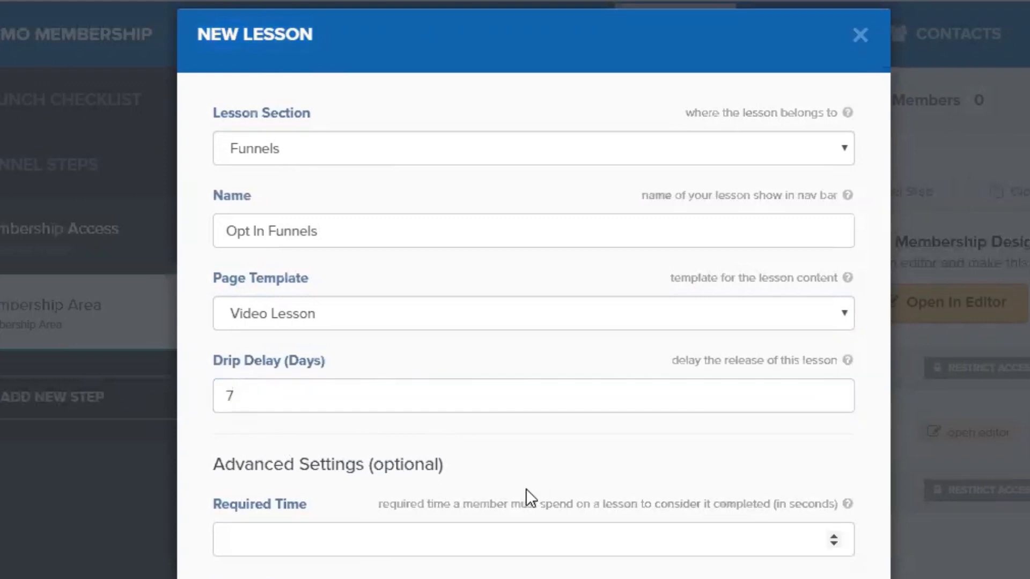
scroll(525, 488, "down", 4)
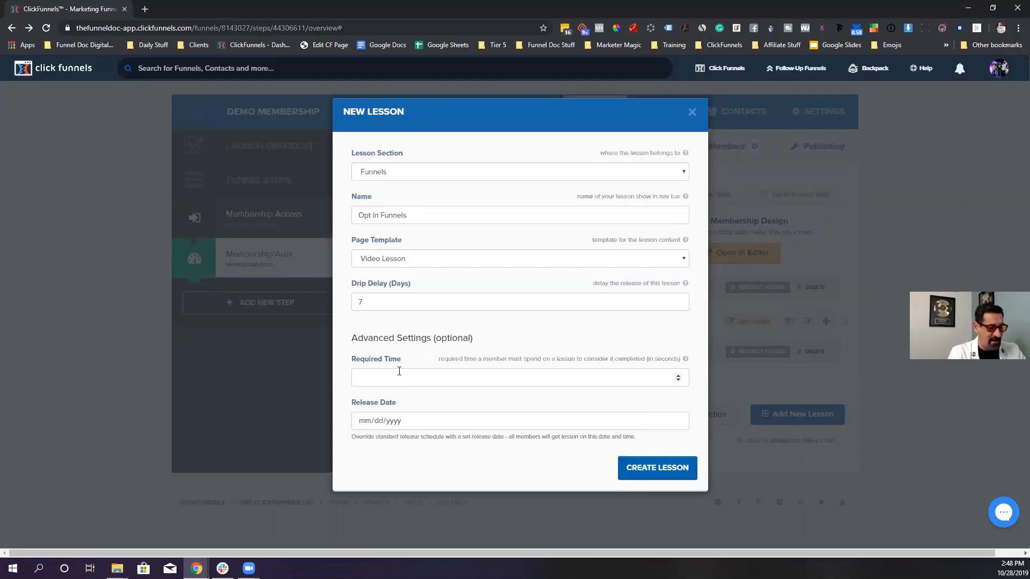
- Work out 2880 seconds for Required Time, enter it, then delete it again
key("XF86Calculator")
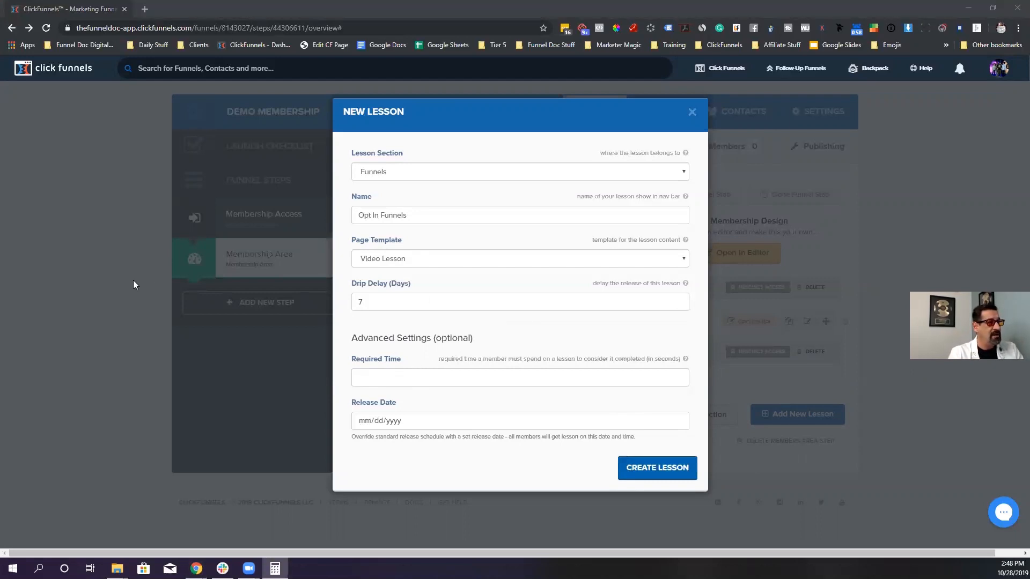
left_click(368, 379)
type("2")
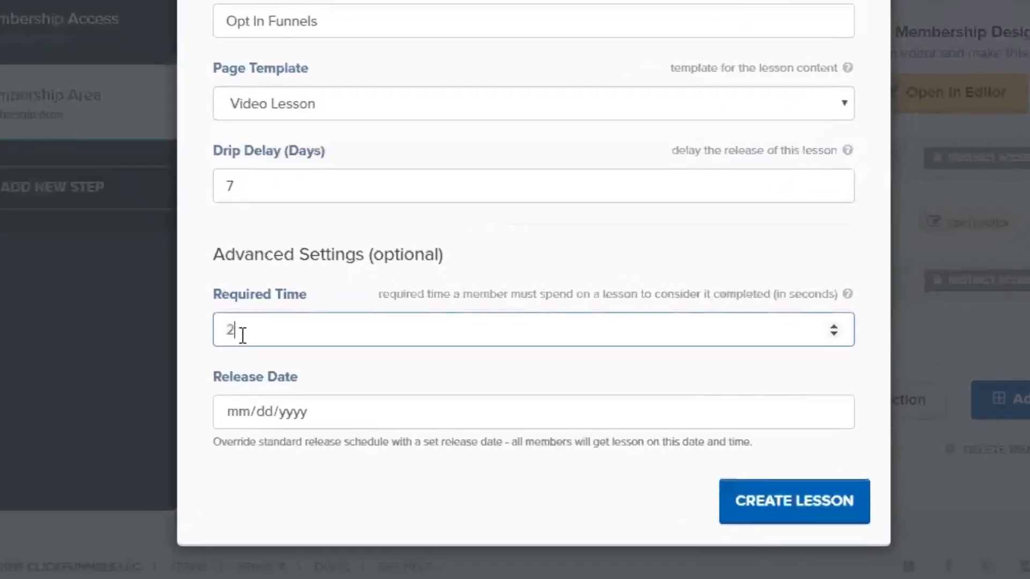
type("880")
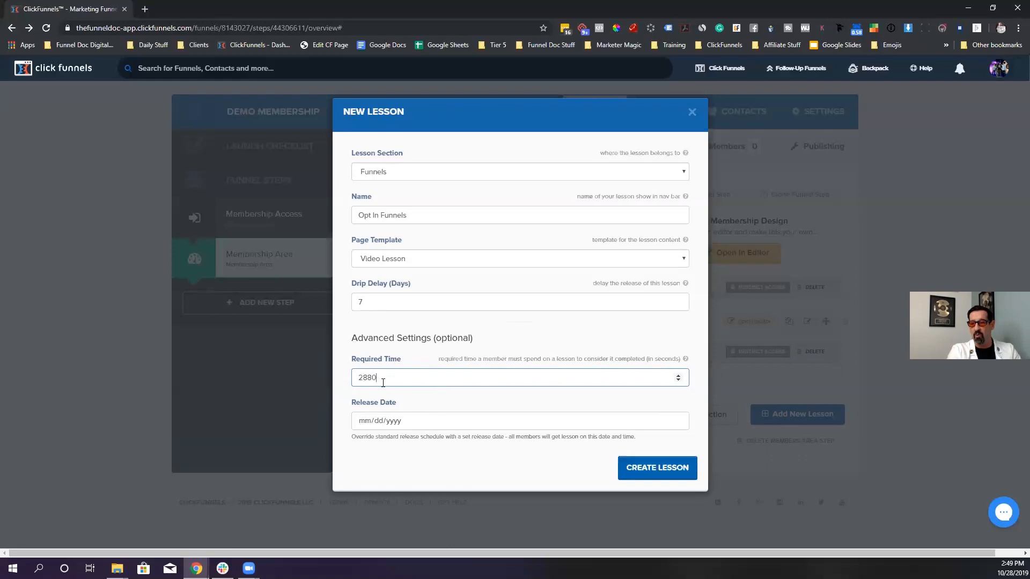
double_click(425, 383)
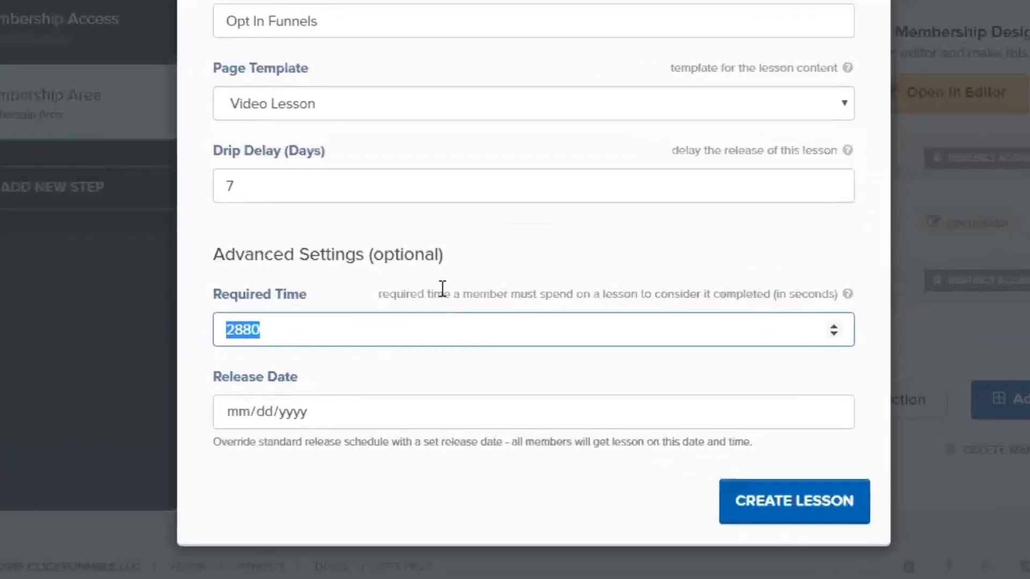
key("BackSpace")
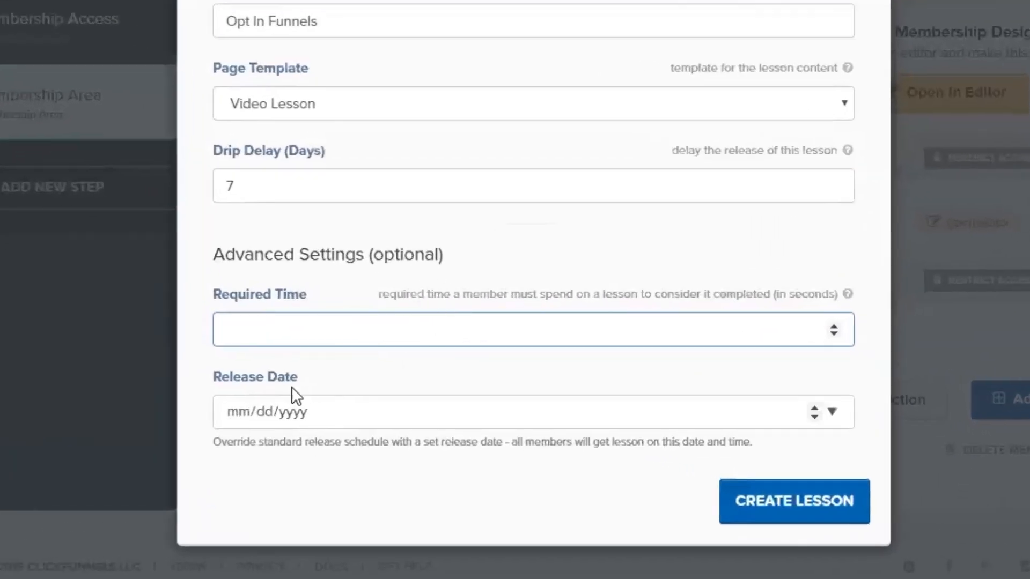
- Set the release date to 11/11/2019, edit the drip delay, then clear the release date
left_click(832, 412)
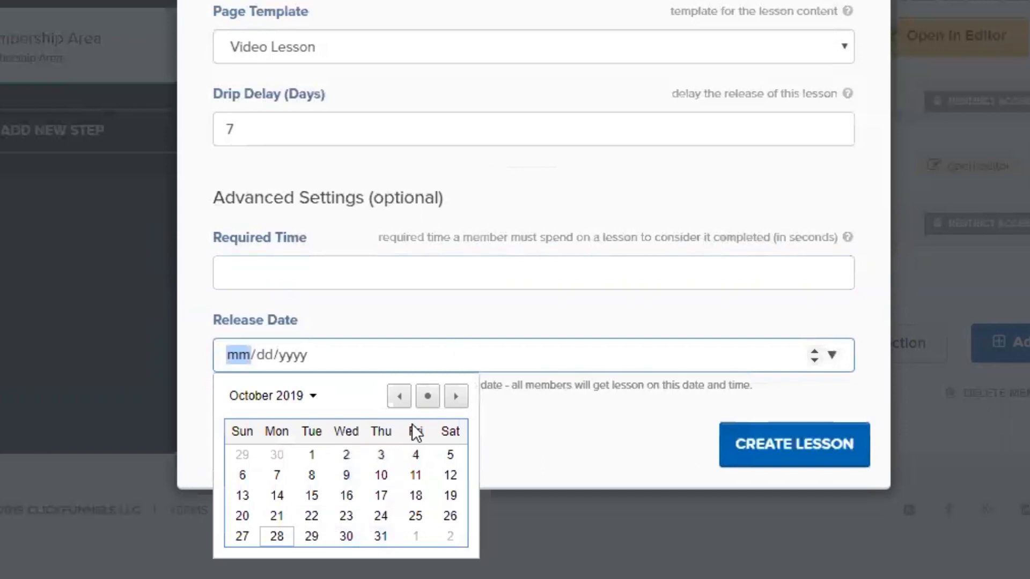
left_click(456, 397)
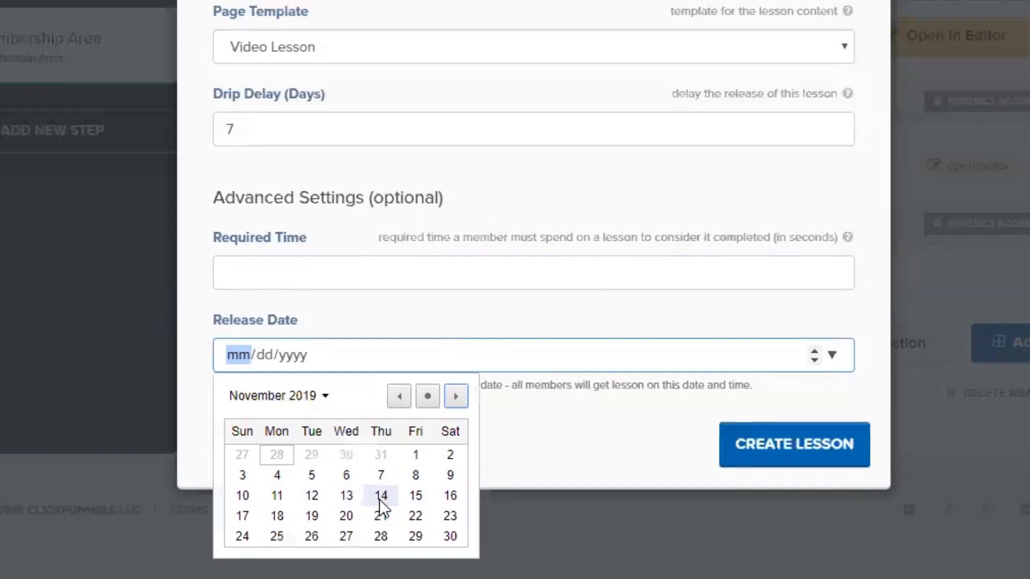
left_click(277, 495)
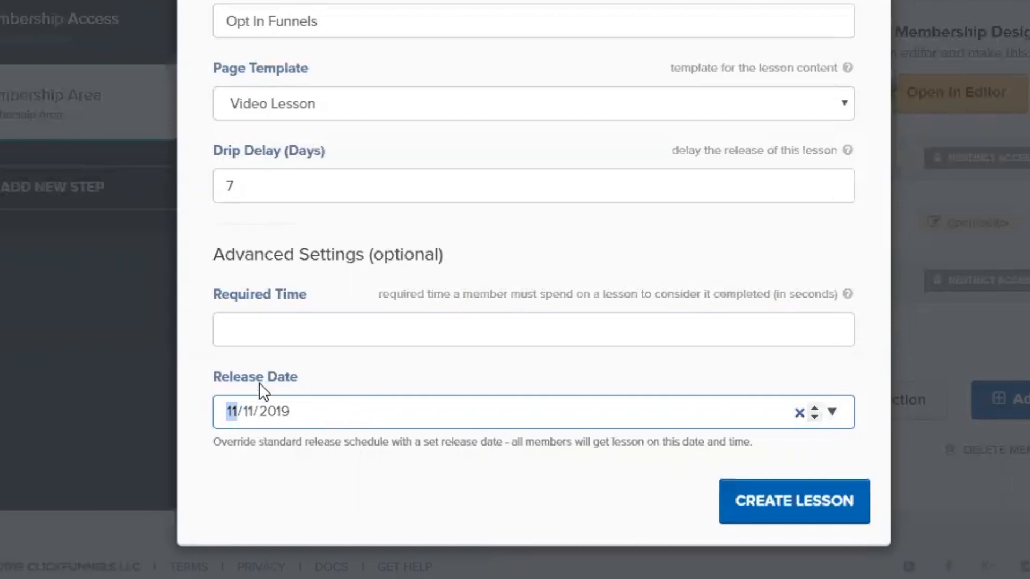
left_click(224, 183)
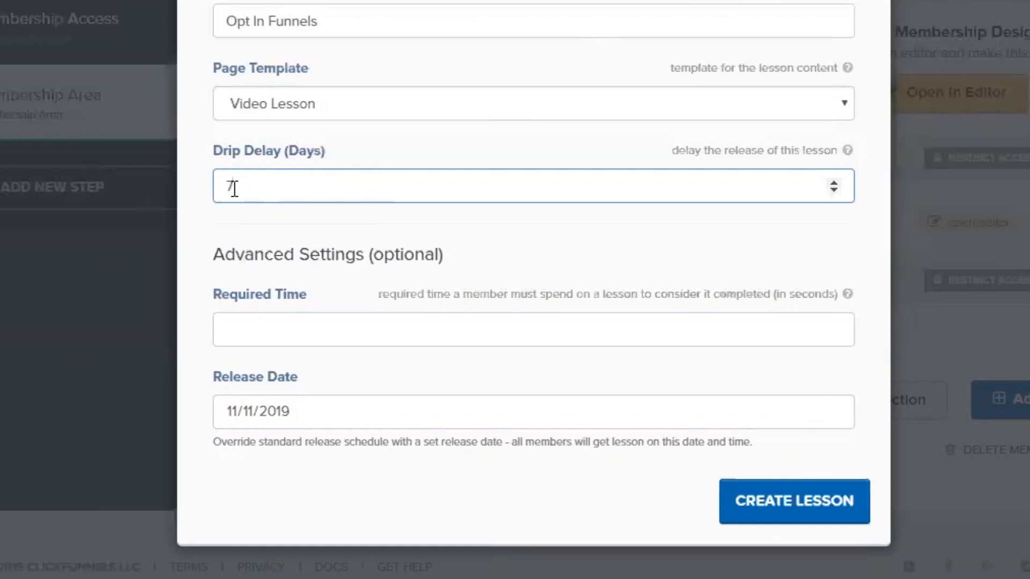
key("BackSpace")
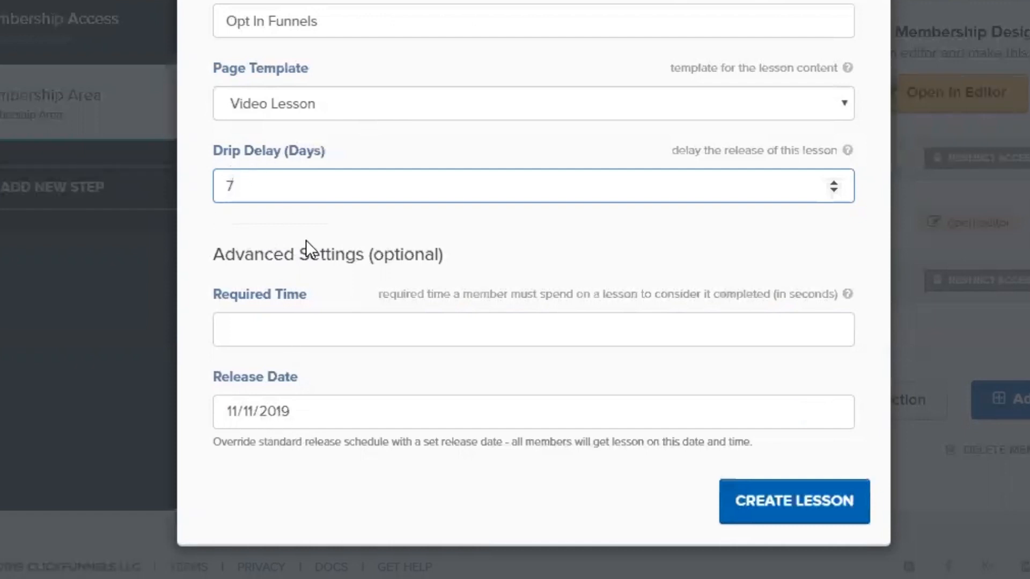
key("BackSpace")
left_click(368, 413)
key("BackSpace")
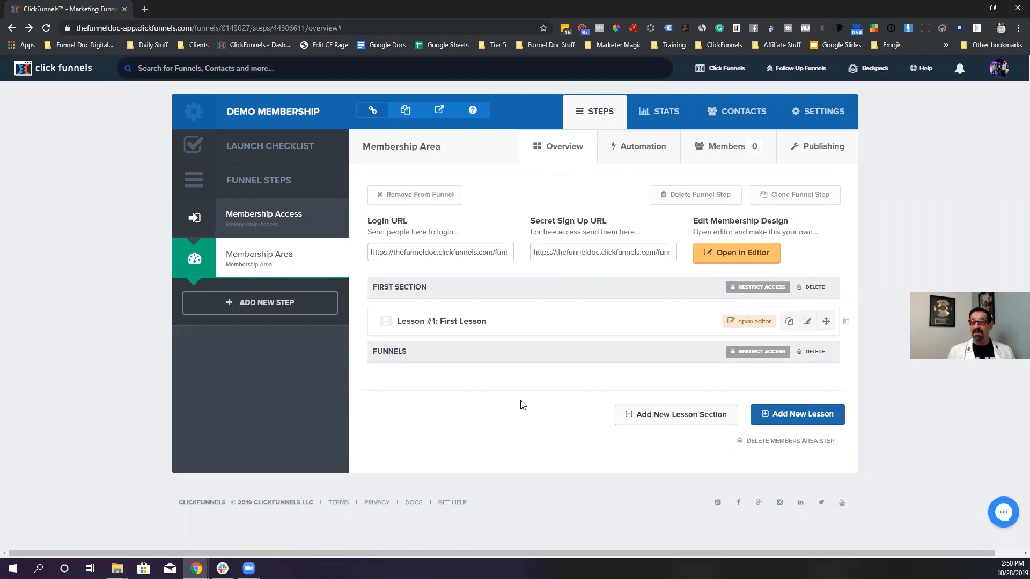
- Go from Membership Access back to the Membership Area overview listing Introduction and Funnels sections
left_click(217, 214)
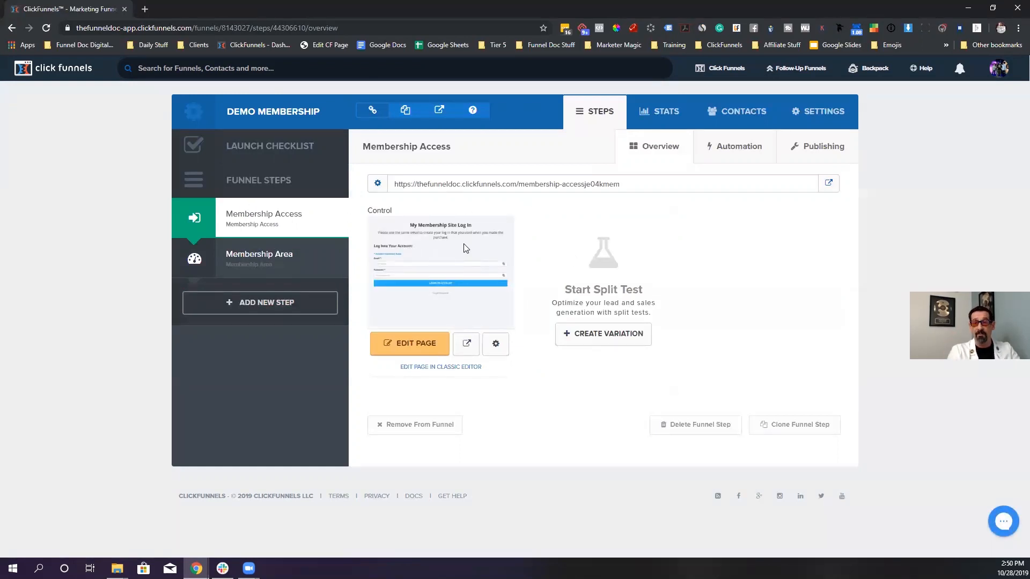
left_click(260, 255)
right_click(260, 256)
left_click(250, 247)
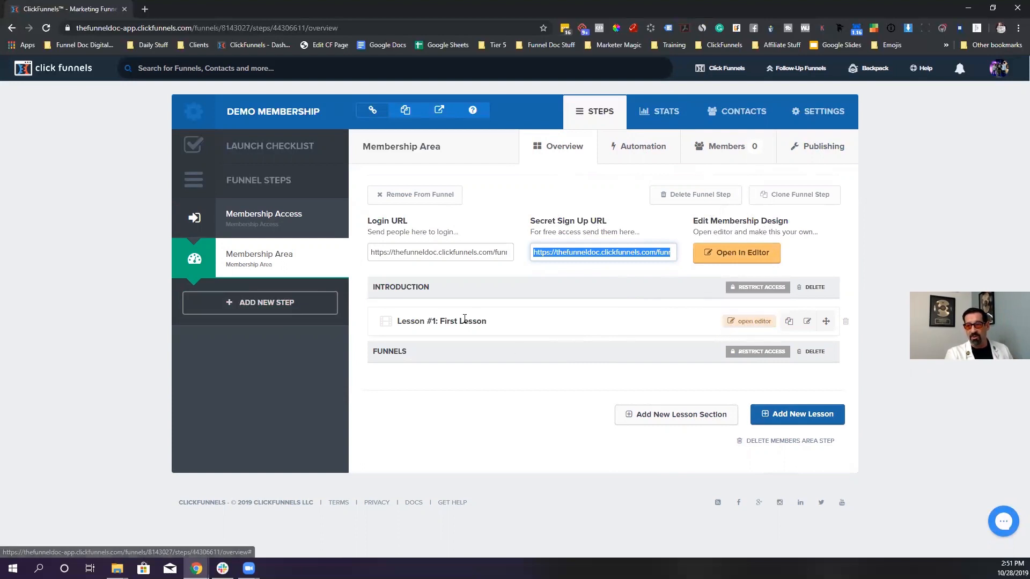
left_click_drag(482, 322, 471, 361)
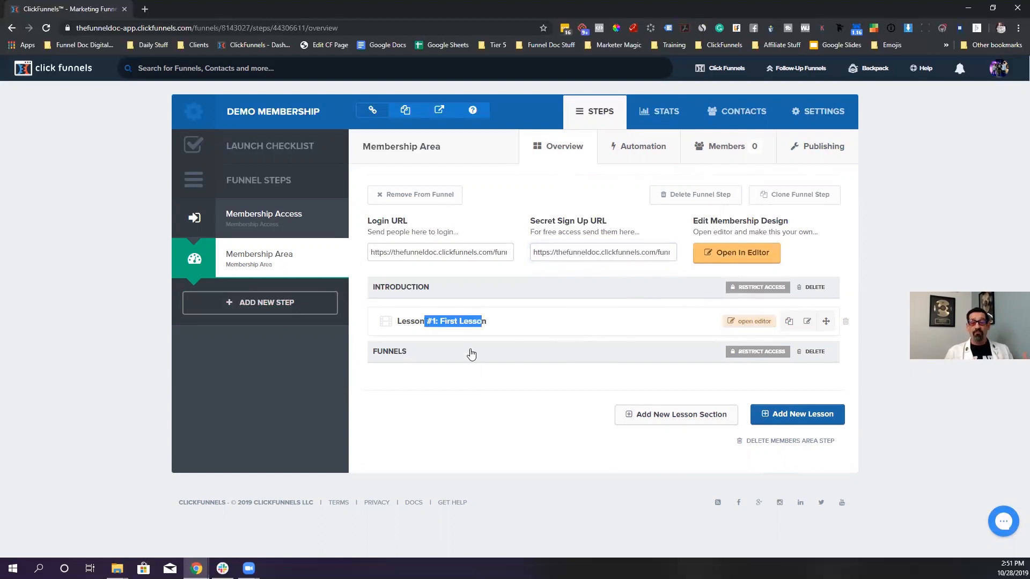